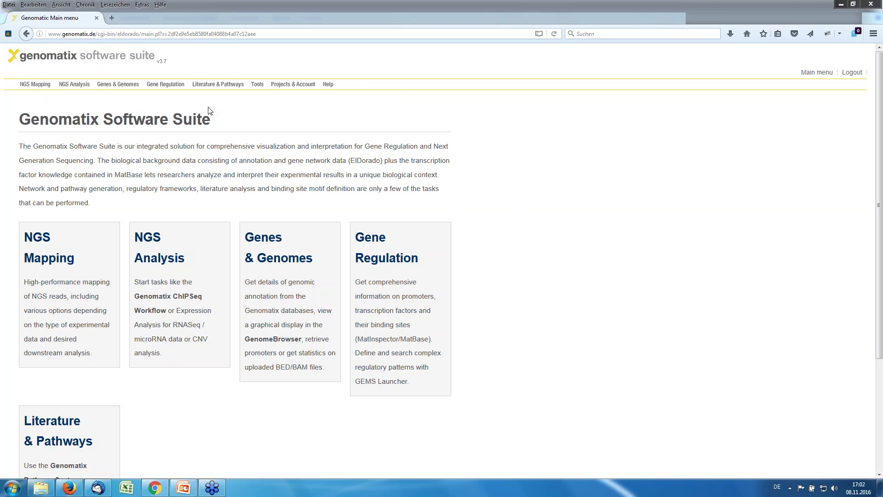
Open the MatInspector search for transcription factor binding sites from the gene regulation tools.
{"action": "mouse_move", "coordinate": [90, 89]}
{"action": "mouse_move", "coordinate": [167, 87]}
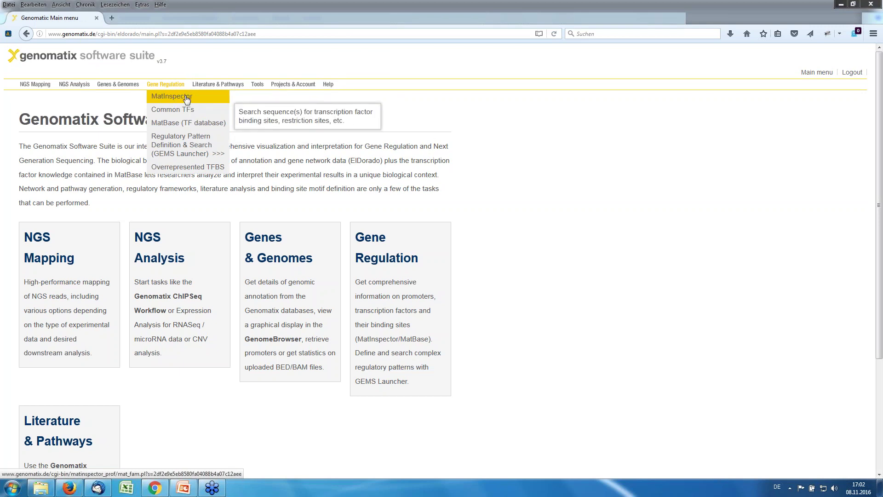
{"action": "left_click", "coordinate": [186, 98]}
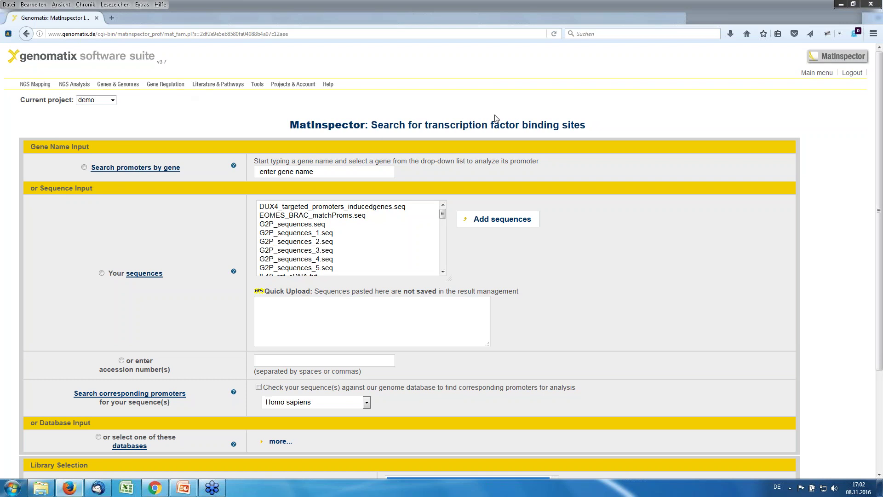
Choose the human SOCS3 gene as promoter search input and continue with the preselected transcription factor binding site library.
{"action": "scroll", "coordinate": [618, 126], "scroll_direction": "down", "scroll_amount": 3}
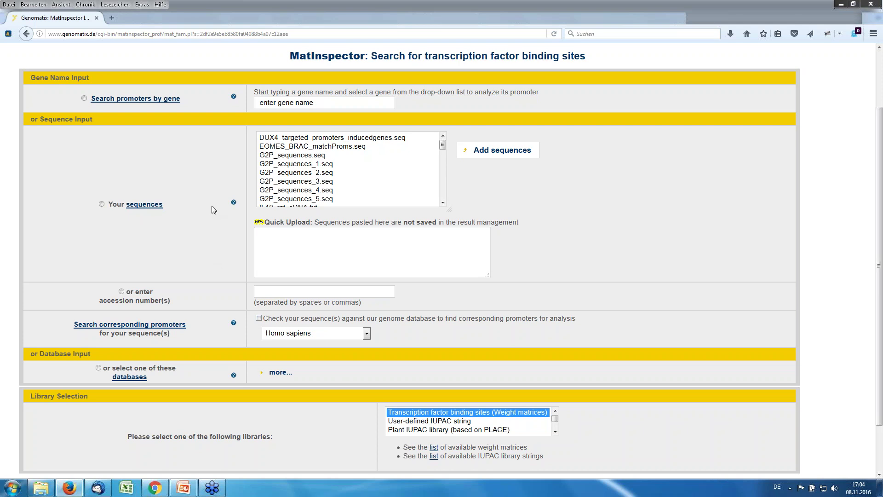
{"action": "left_click", "coordinate": [317, 104]}
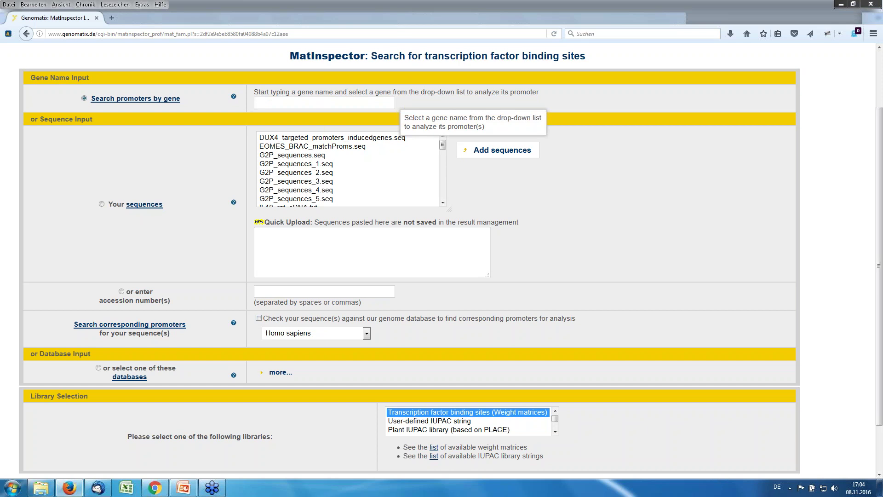
{"action": "type", "text": "socs3"}
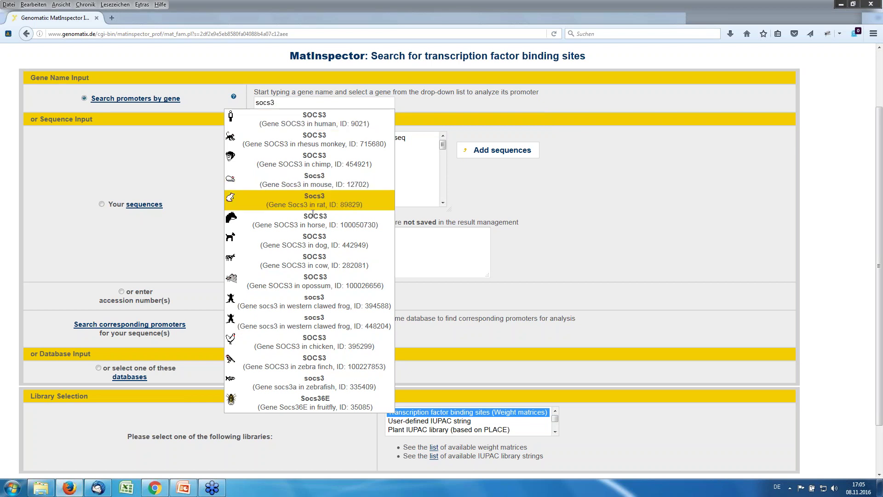
{"action": "left_click", "coordinate": [321, 121]}
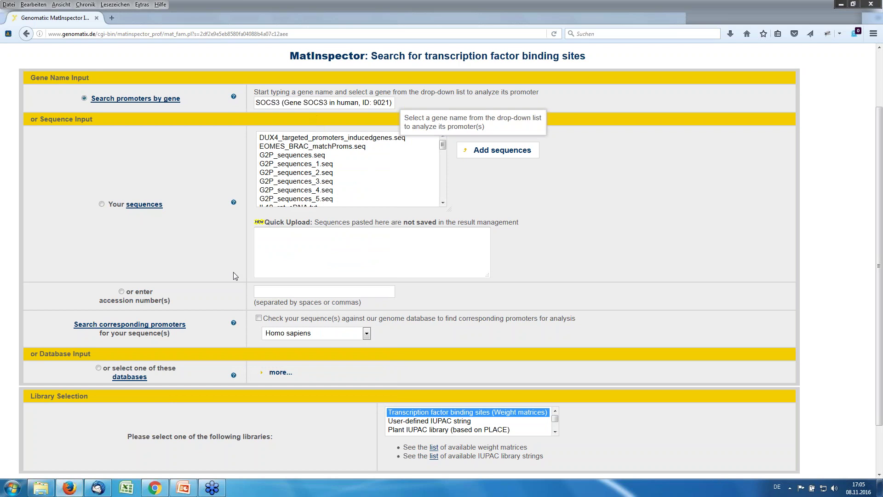
{"action": "scroll", "coordinate": [215, 277], "scroll_direction": "down", "scroll_amount": 3}
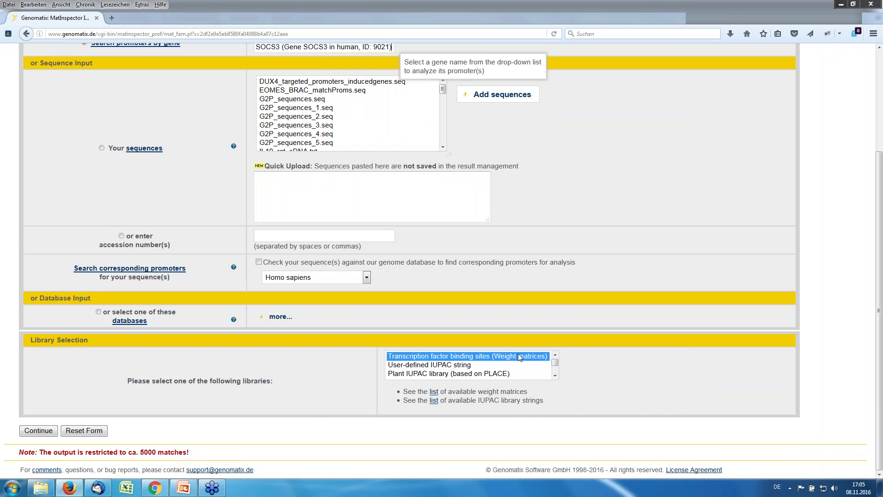
{"action": "left_click", "coordinate": [37, 434]}
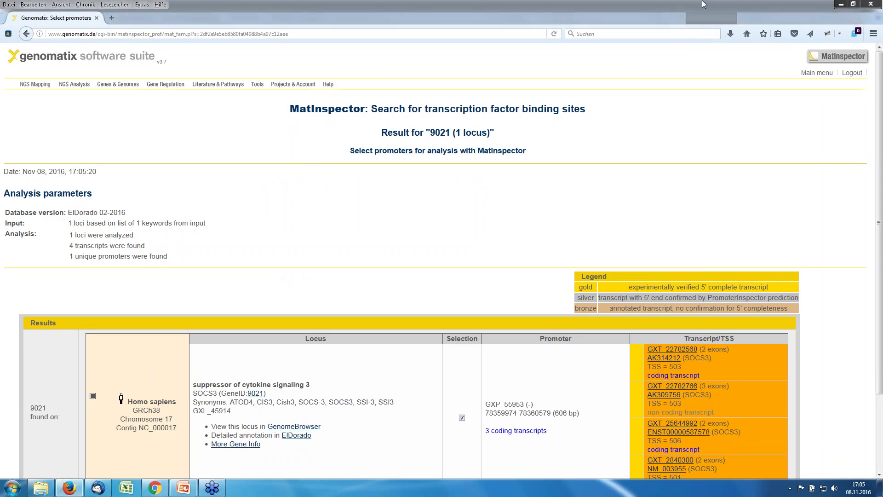
Examine the details and CAGE tag tissue list of SOCS3 transcript GXT_22782568, and close its window.
{"action": "scroll", "coordinate": [787, 171], "scroll_direction": "down", "scroll_amount": 3}
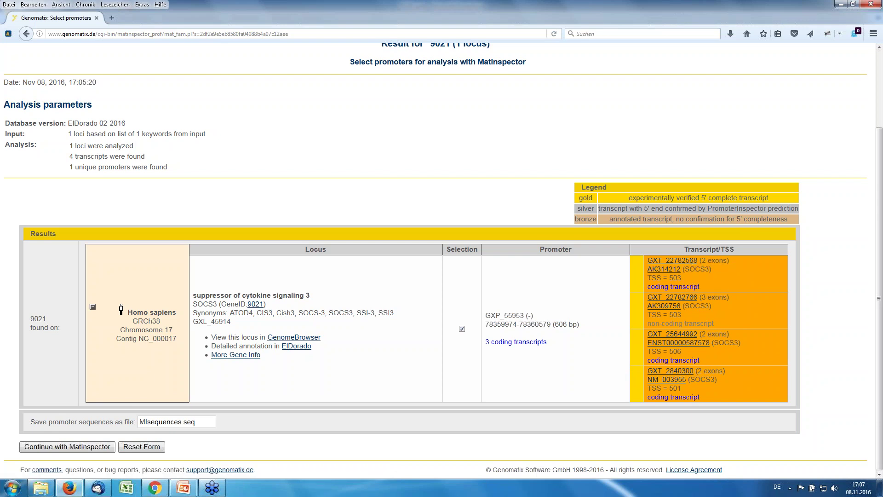
{"action": "left_click", "coordinate": [676, 262]}
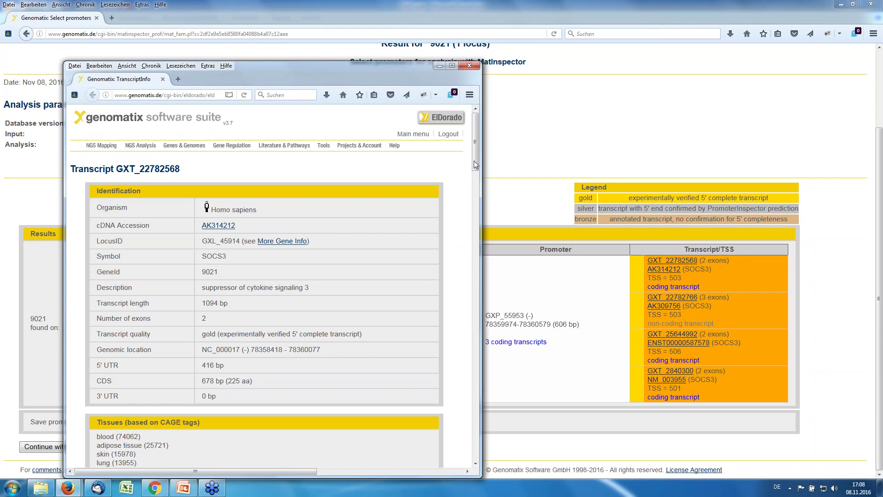
{"action": "left_click_drag", "start_coordinate": [475, 158], "coordinate": [480, 211]}
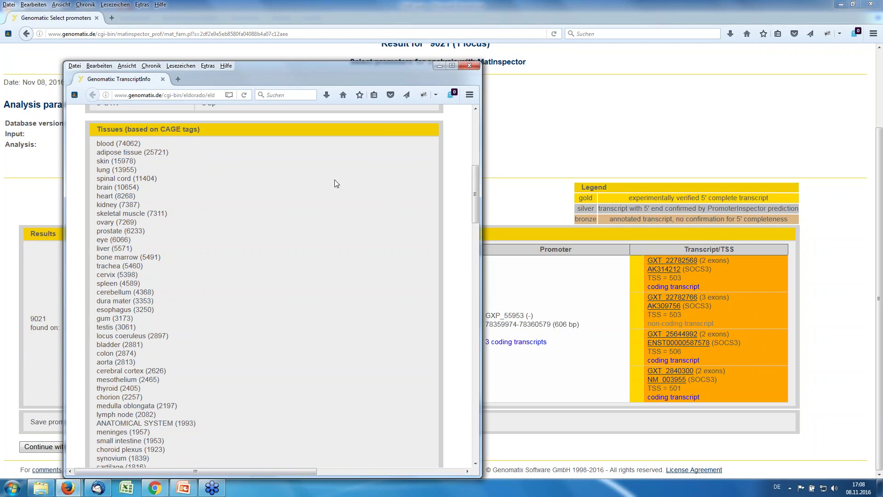
{"action": "left_click", "coordinate": [469, 65]}
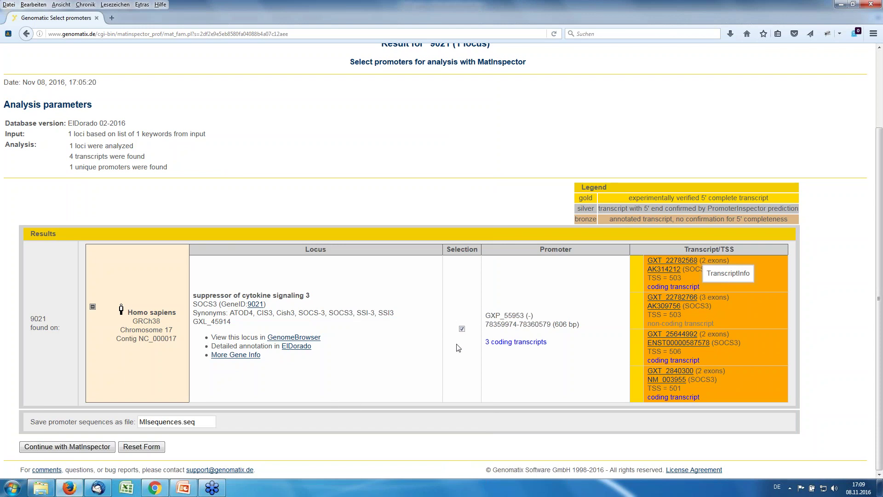
Continue with the selected SOCS3 promoter to the matrix parameters and set the match position offset to -501 bp.
{"action": "left_click", "coordinate": [80, 449]}
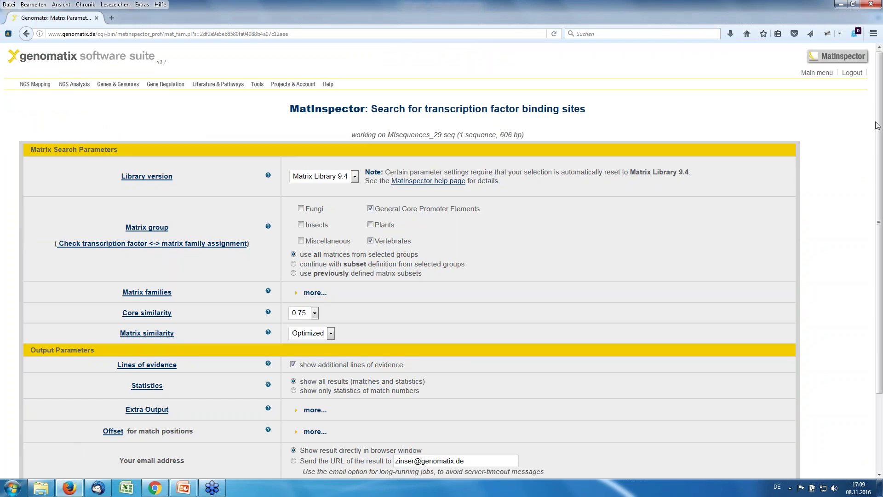
{"action": "left_click_drag", "start_coordinate": [877, 125], "coordinate": [879, 196]}
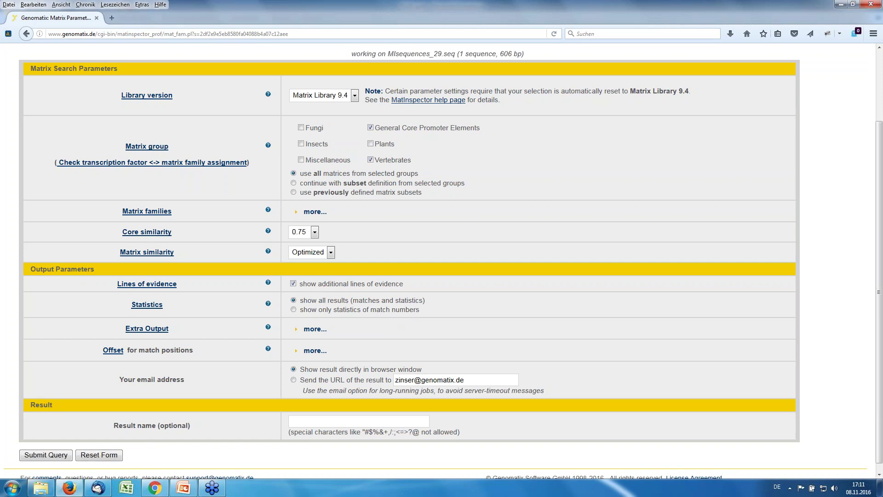
{"action": "left_click", "coordinate": [314, 351]}
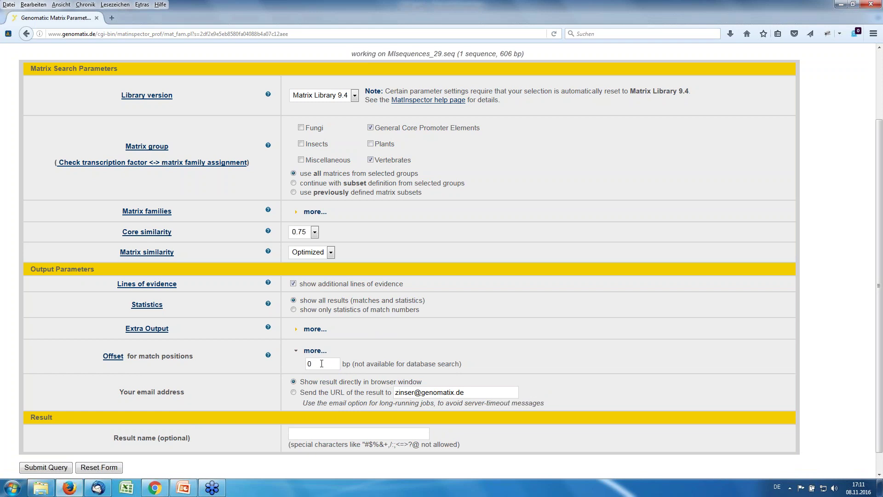
{"action": "left_click_drag", "start_coordinate": [319, 364], "coordinate": [305, 361]}
{"action": "type", "text": "-501"}
Expand the extra output options, keeping the graphics output enabled, and submit the MatInspector query.
{"action": "left_click", "coordinate": [315, 329]}
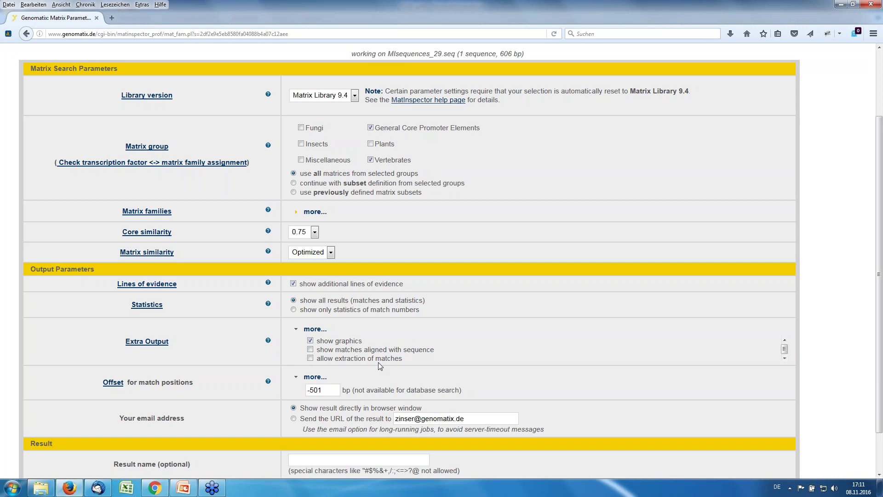
{"action": "scroll", "coordinate": [378, 362], "scroll_direction": "down", "scroll_amount": 2}
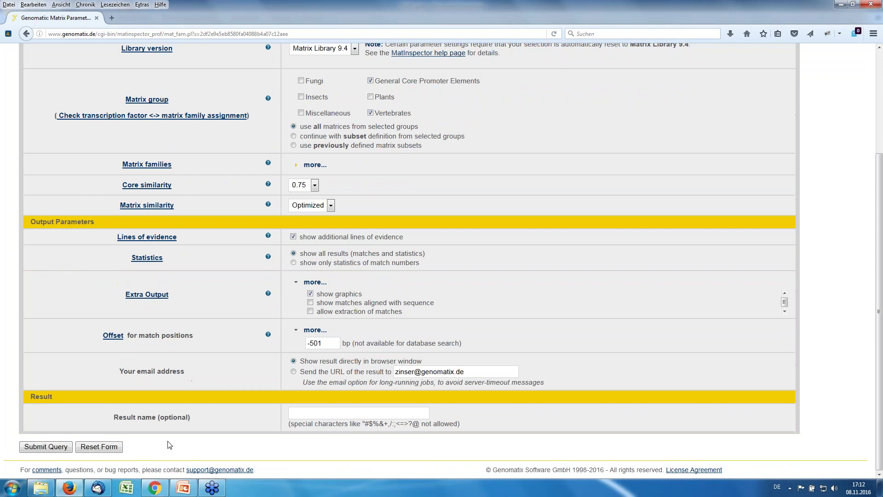
{"action": "left_click", "coordinate": [61, 447]}
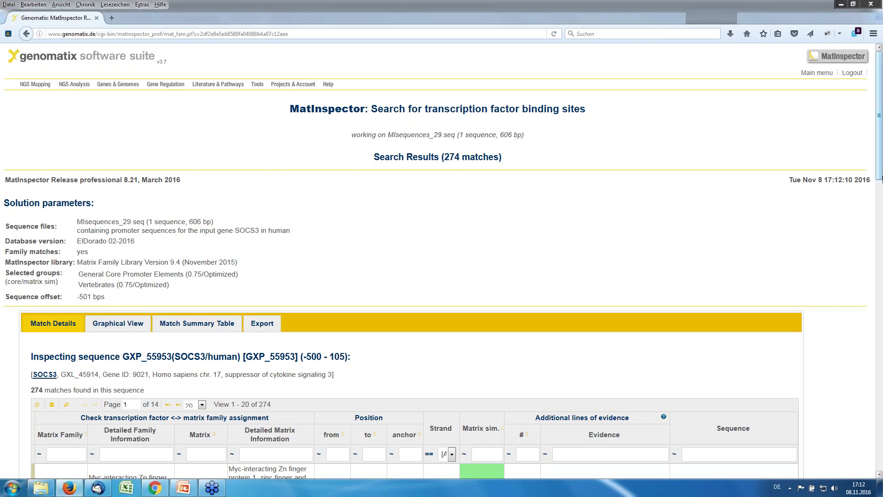
Sort the match details table by number of additional lines of evidence in descending order.
{"action": "left_click_drag", "start_coordinate": [879, 88], "coordinate": [880, 102]}
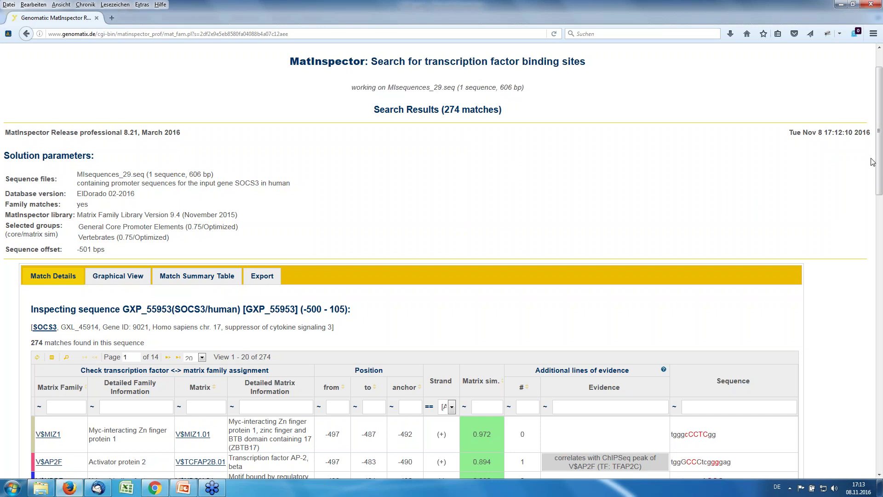
{"action": "left_click_drag", "start_coordinate": [879, 151], "coordinate": [880, 223]}
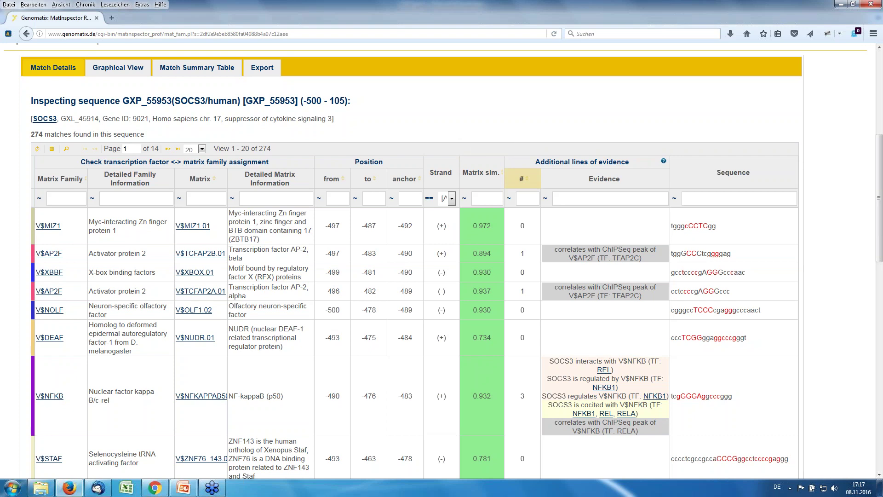
{"action": "left_click", "coordinate": [522, 182]}
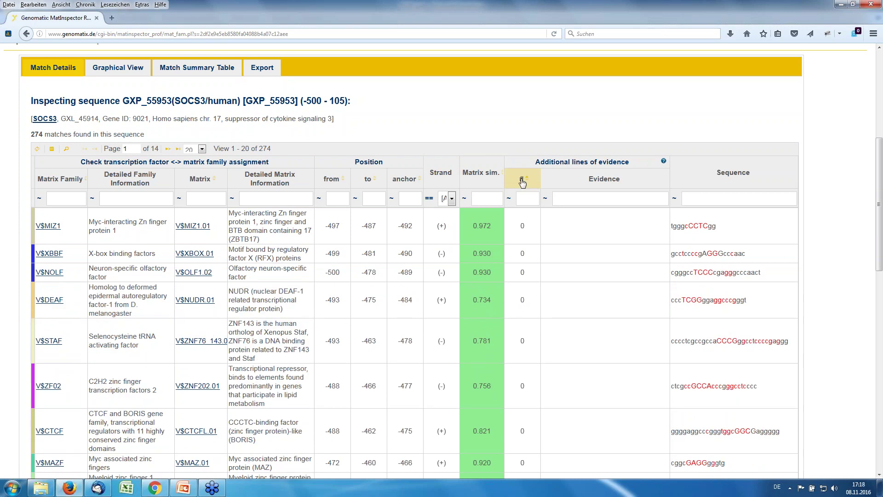
{"action": "left_click", "coordinate": [522, 183]}
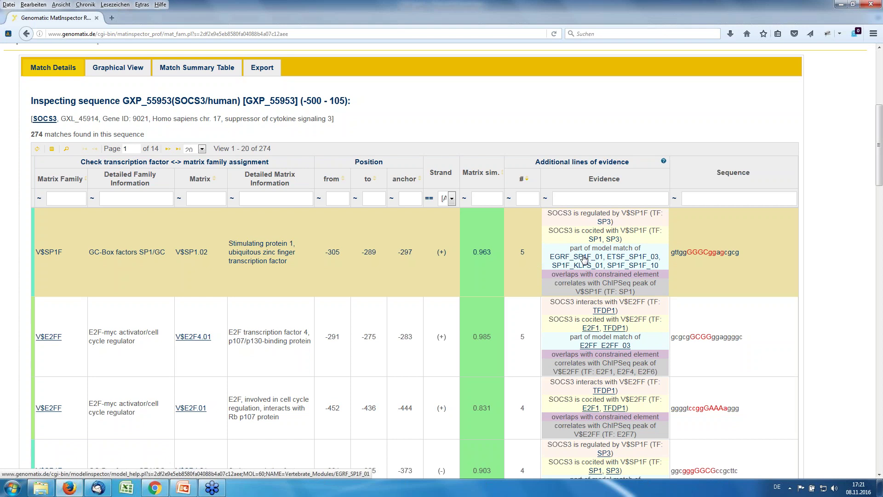
Examine the EGRF_SP1F_01 model description linked from the first V$SP1F match, and close its window.
{"action": "left_click", "coordinate": [560, 259]}
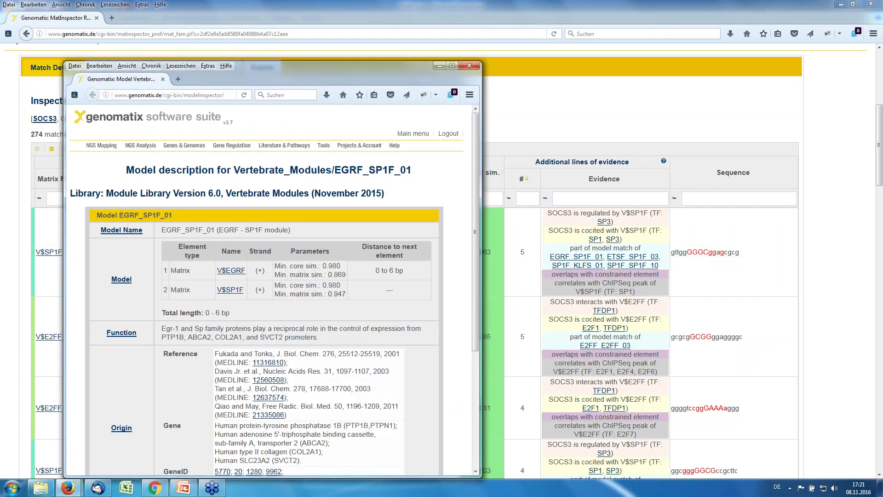
{"action": "scroll", "coordinate": [391, 256], "scroll_direction": "down", "scroll_amount": 5}
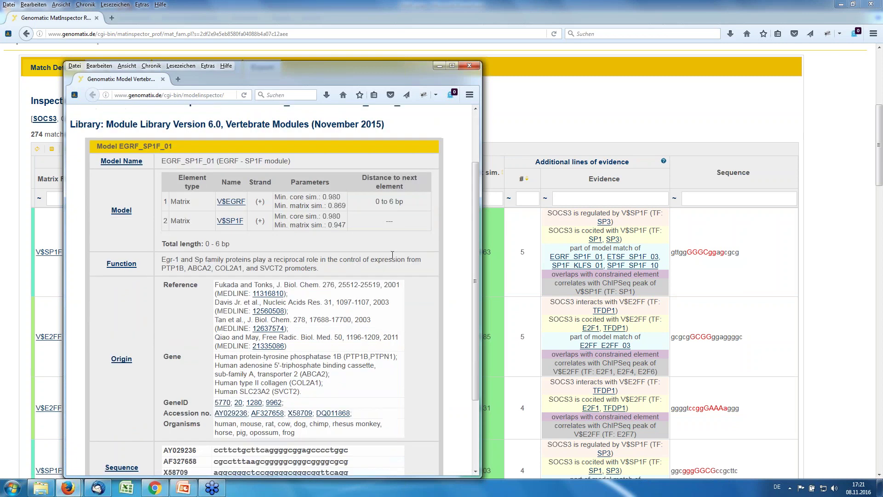
{"action": "scroll", "coordinate": [425, 281], "scroll_direction": "down", "scroll_amount": 1}
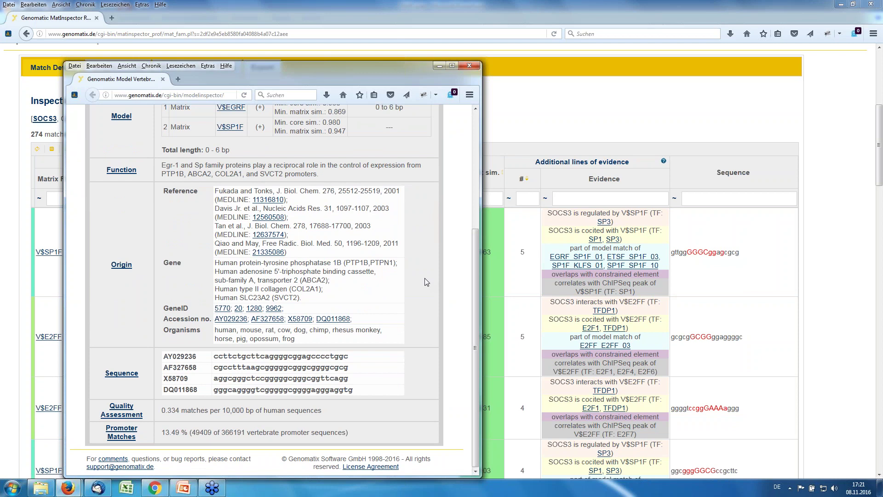
{"action": "scroll", "coordinate": [372, 267], "scroll_direction": "up", "scroll_amount": 1}
{"action": "scroll", "coordinate": [371, 267], "scroll_direction": "up", "scroll_amount": 2}
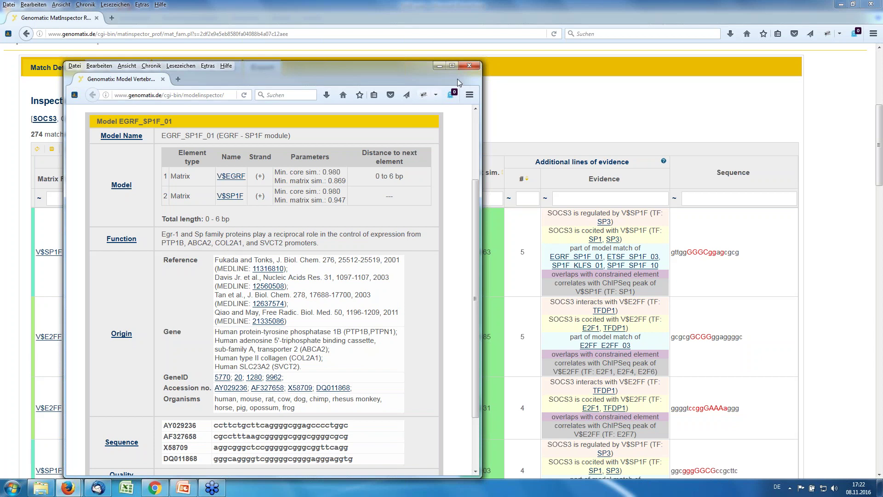
{"action": "left_click", "coordinate": [470, 67]}
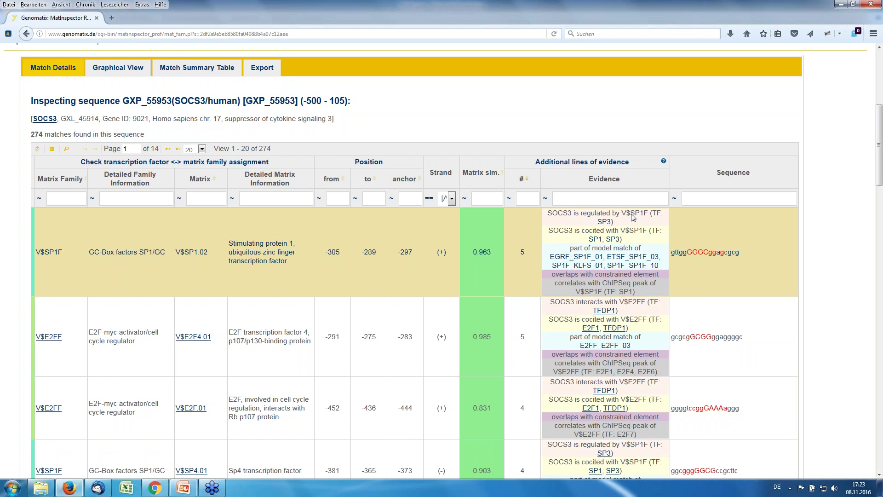
Open the literature evidence for SOCS3 regulation by SP3 in the first V$SP1F match and widen its window for reading.
{"action": "left_click", "coordinate": [604, 221]}
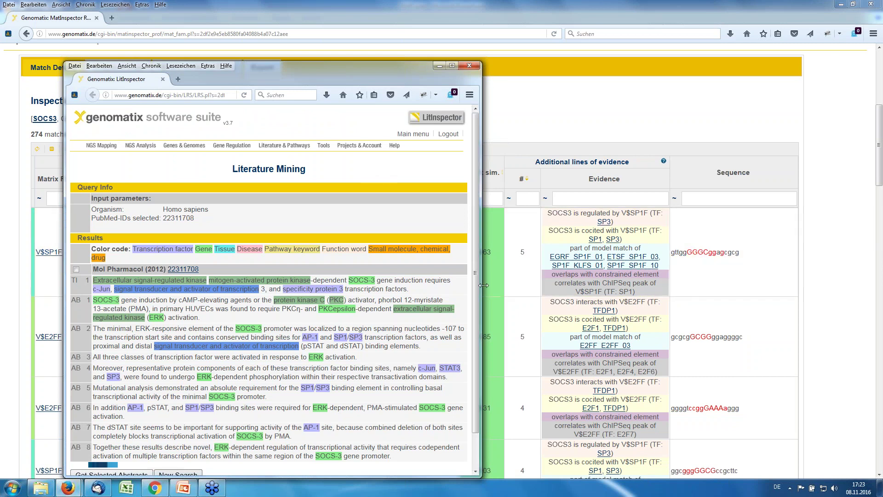
{"action": "left_click_drag", "start_coordinate": [484, 285], "coordinate": [516, 285]}
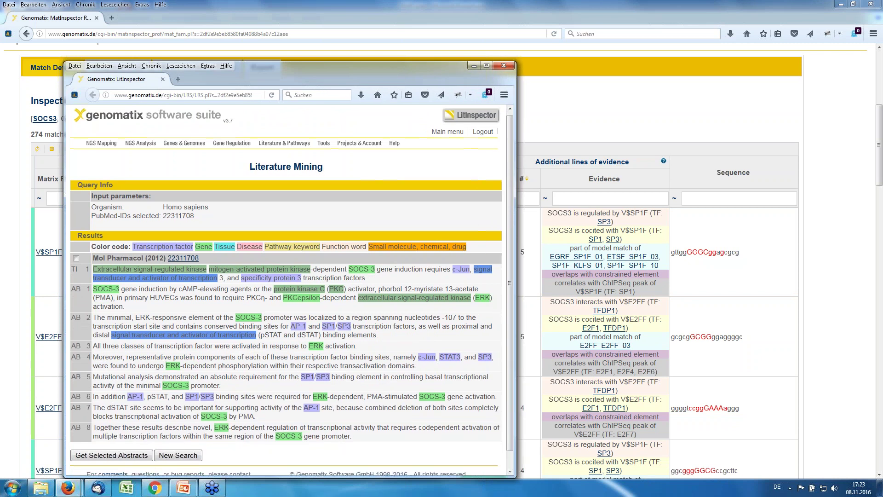
{"action": "scroll", "coordinate": [163, 359], "scroll_direction": "down", "scroll_amount": 1}
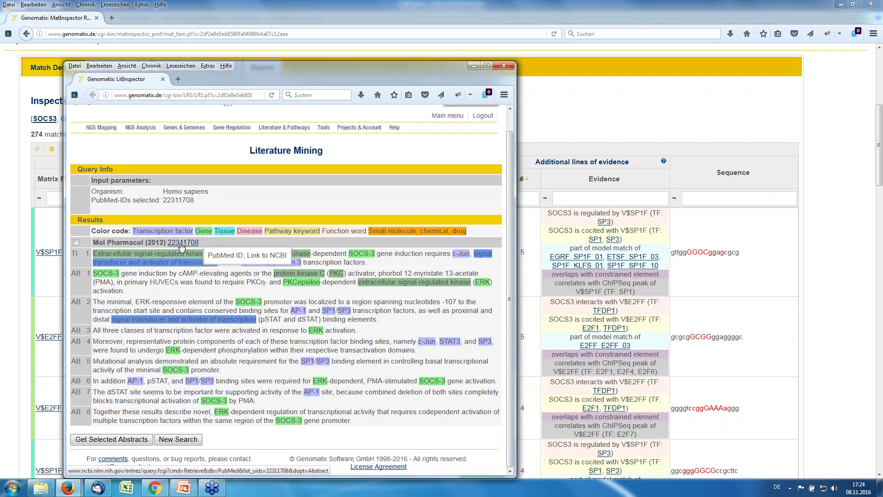
{"action": "scroll", "coordinate": [182, 247], "scroll_direction": "up", "scroll_amount": 1}
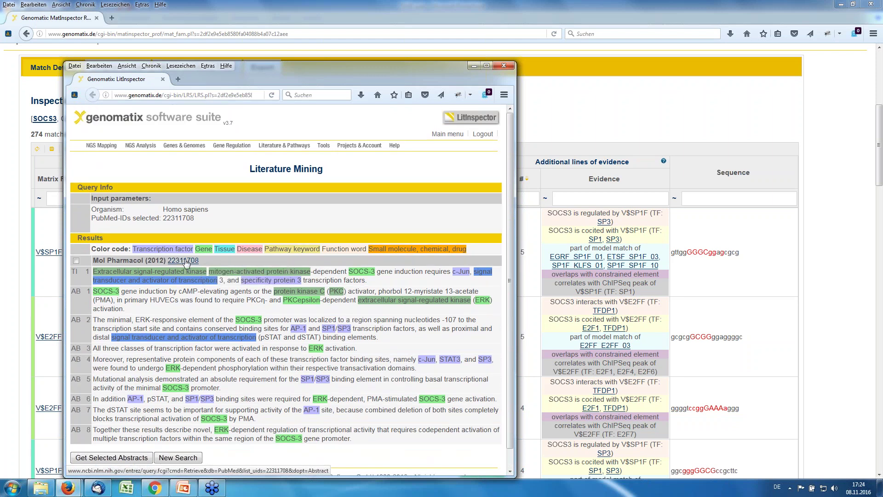
View the PubMed record of the Mol Pharmacol (2012) article, and close the literature window with both its tabs.
{"action": "left_click", "coordinate": [193, 261]}
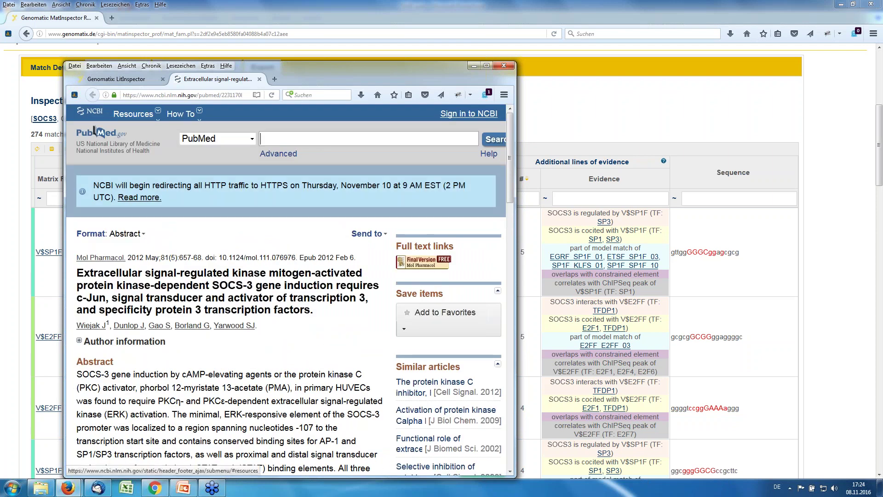
{"action": "left_click", "coordinate": [148, 82]}
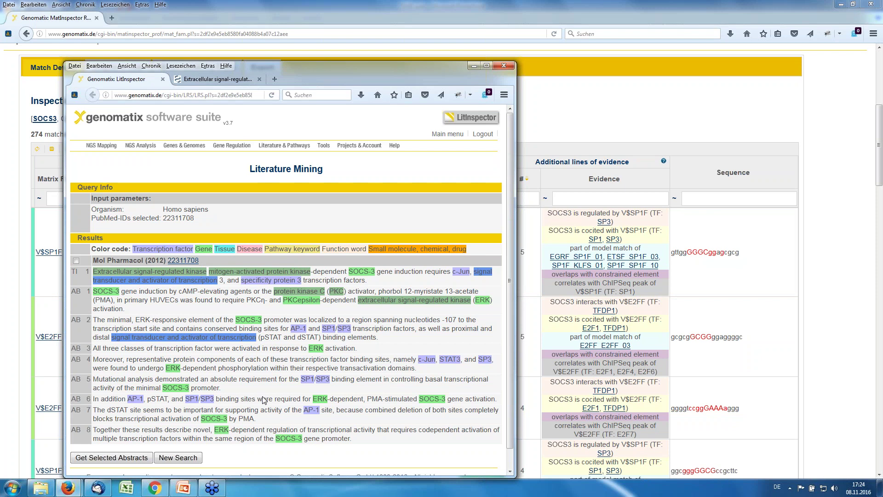
{"action": "left_click", "coordinate": [505, 67]}
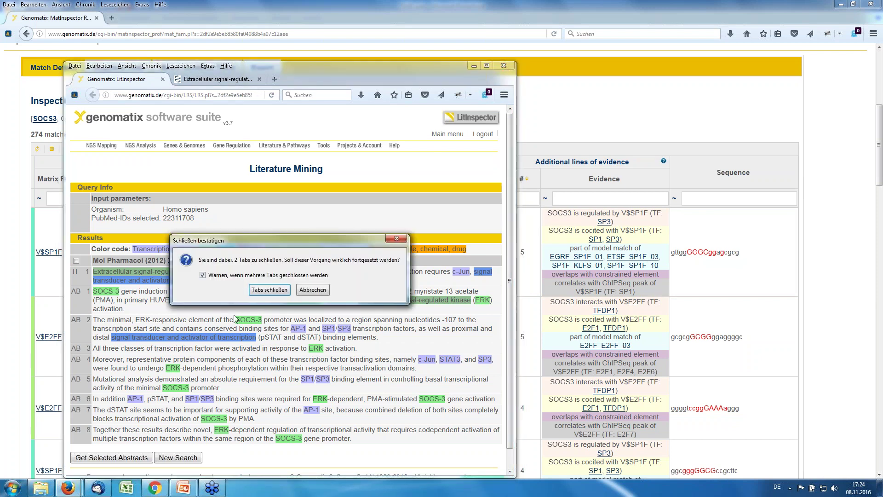
{"action": "left_click", "coordinate": [278, 291]}
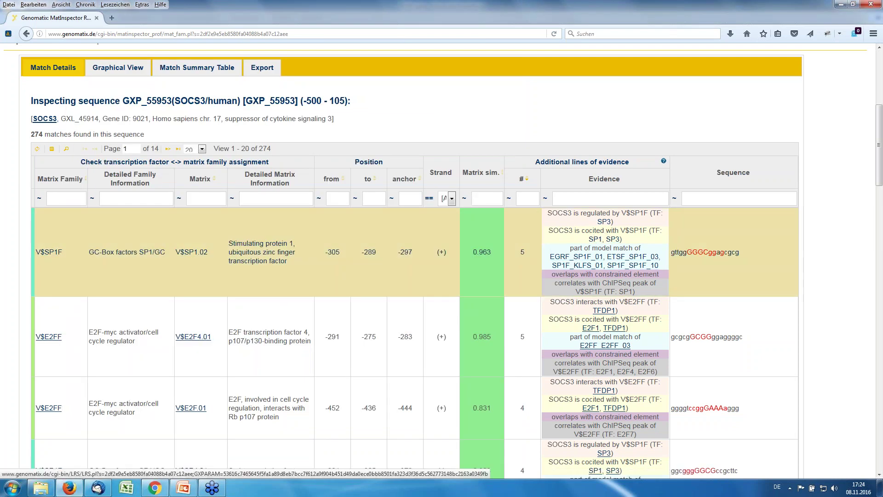
Open the literature on SOCS3 co-cited with SP1 from the first V$SP1F match, read through the highlighted abstracts, and close the window.
{"action": "left_click", "coordinate": [595, 240]}
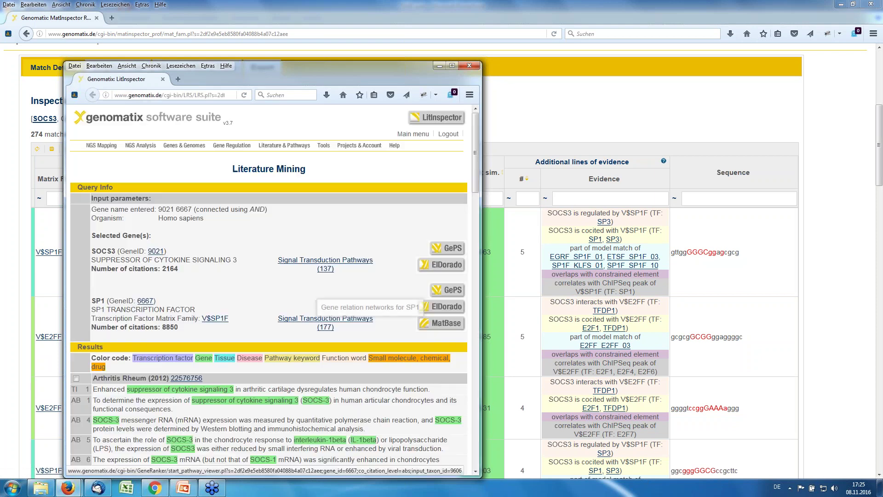
{"action": "scroll", "coordinate": [269, 290], "scroll_direction": "down", "scroll_amount": 5}
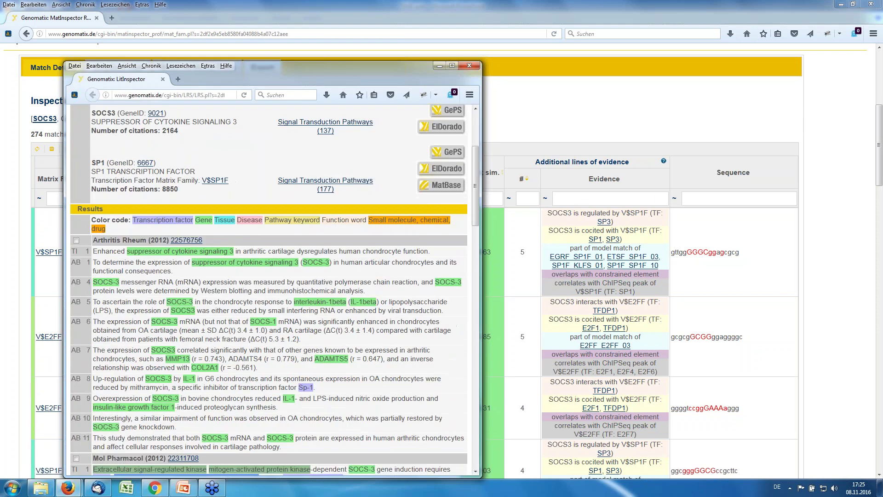
{"action": "scroll", "coordinate": [269, 290], "scroll_direction": "down", "scroll_amount": 10}
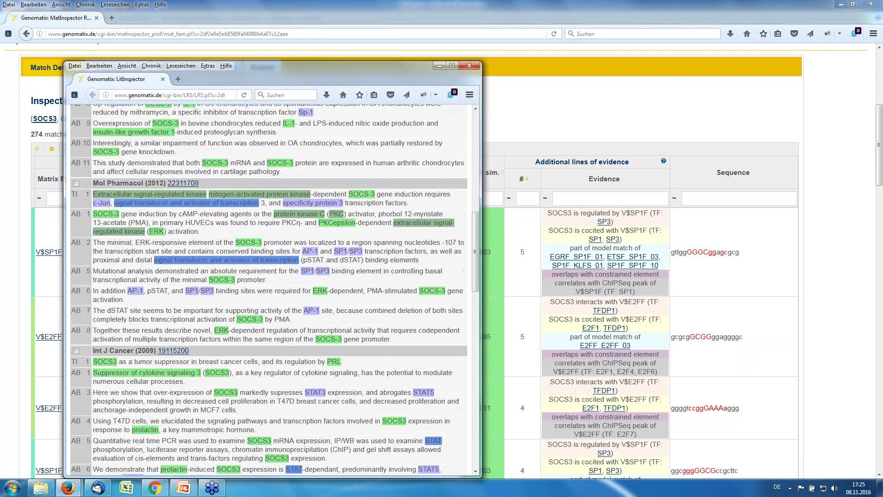
{"action": "scroll", "coordinate": [236, 190], "scroll_direction": "down", "scroll_amount": 3}
{"action": "scroll", "coordinate": [433, 272], "scroll_direction": "up", "scroll_amount": 3}
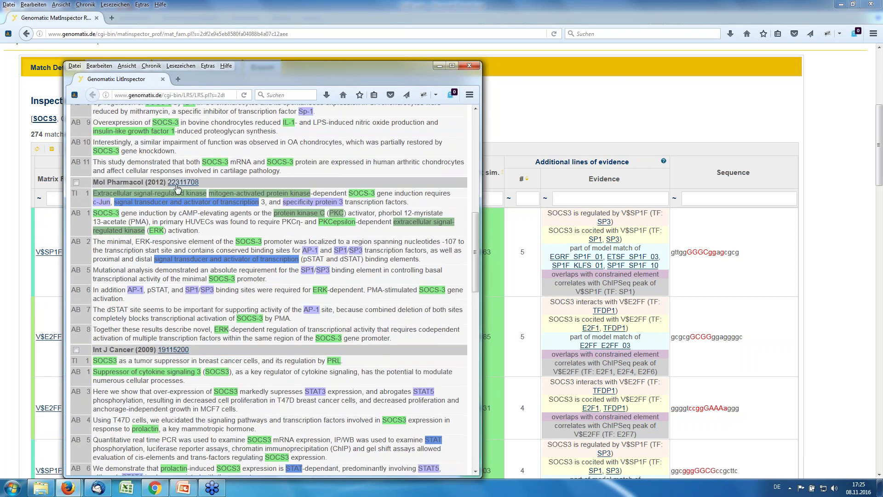
{"action": "scroll", "coordinate": [163, 286], "scroll_direction": "up", "scroll_amount": 9}
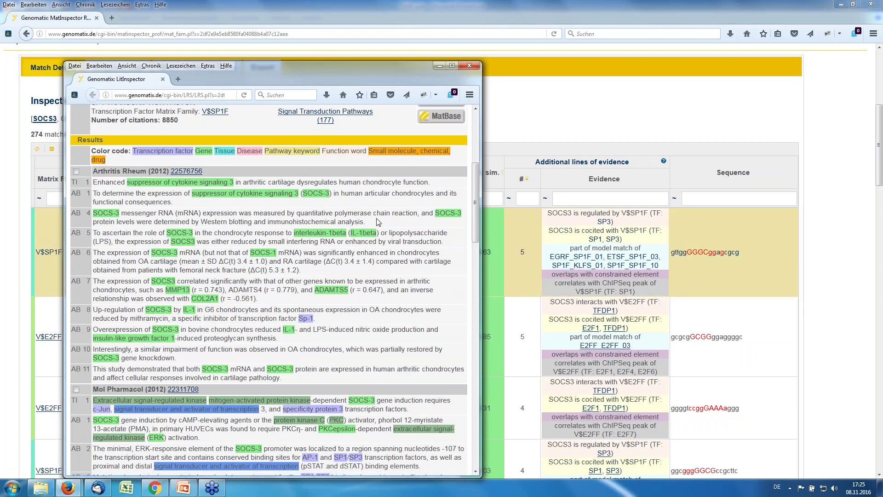
{"action": "left_click", "coordinate": [468, 67]}
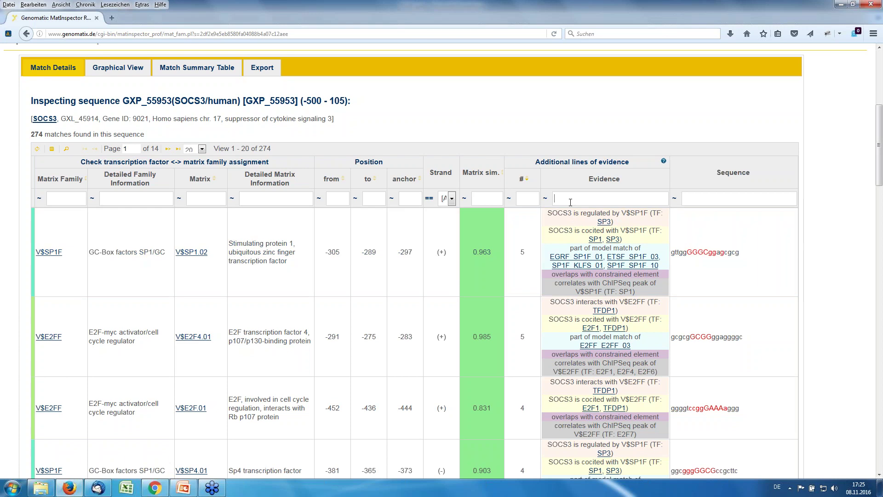
Filter the matches by the evidence text "is regu" and show 50 records per page.
{"action": "type", "text": "s regu"}
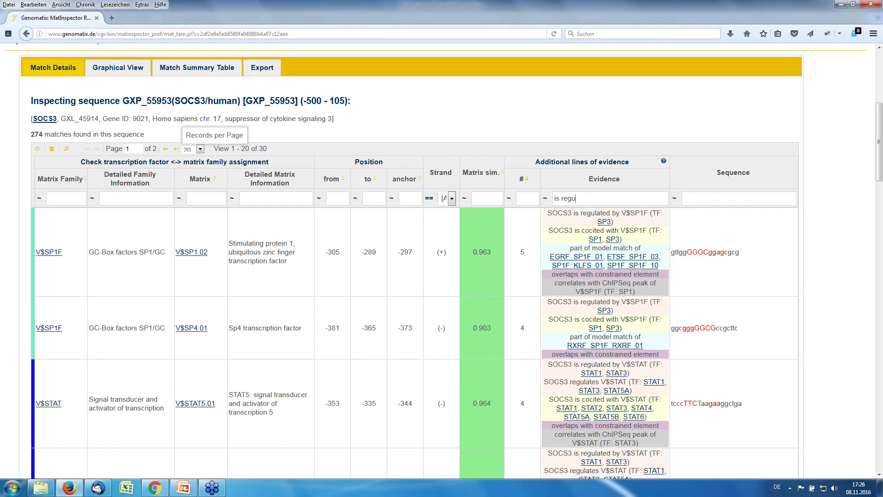
{"action": "left_click", "coordinate": [201, 150]}
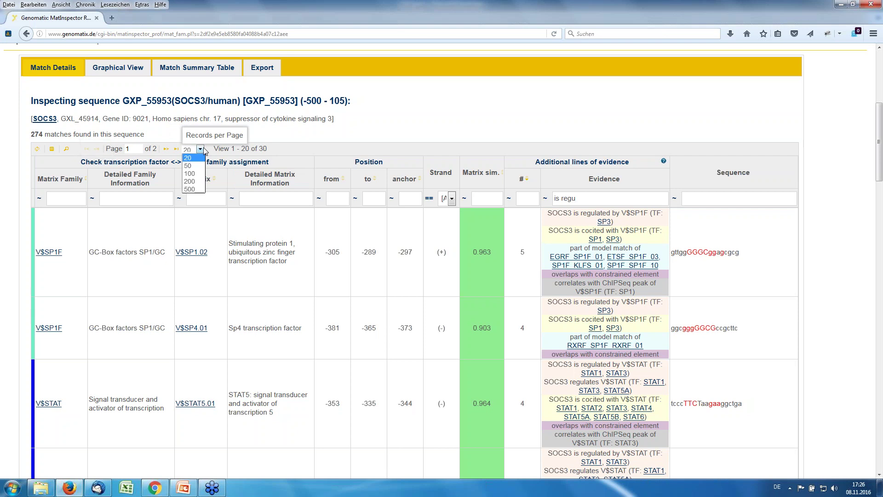
{"action": "left_click", "coordinate": [188, 166]}
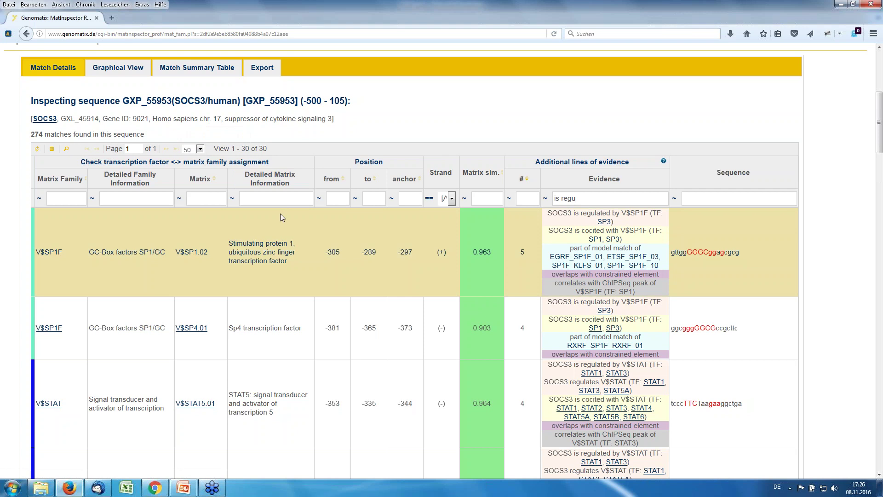
Examine the matches with known SOCS3 regulation, comparing their matrix families and additional lines of evidence.
{"action": "scroll", "coordinate": [280, 213], "scroll_direction": "down", "scroll_amount": 1}
{"action": "scroll", "coordinate": [280, 214], "scroll_direction": "down", "scroll_amount": 20}
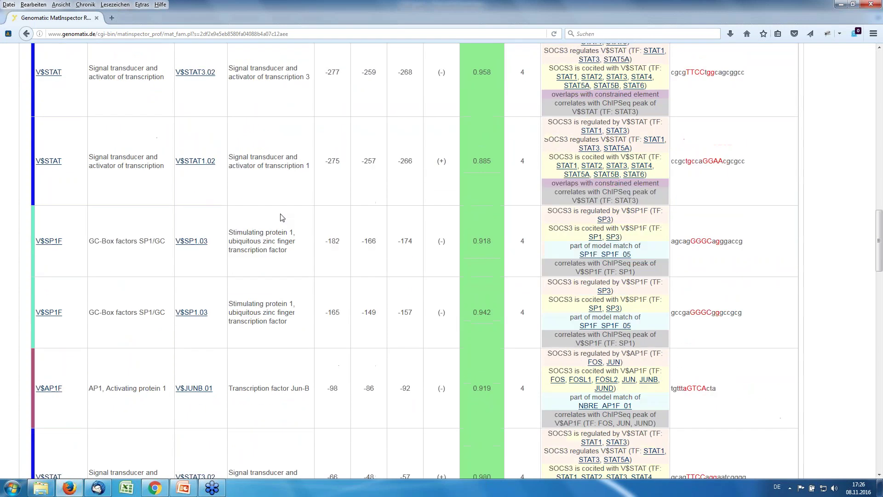
{"action": "scroll", "coordinate": [282, 217], "scroll_direction": "down", "scroll_amount": 20}
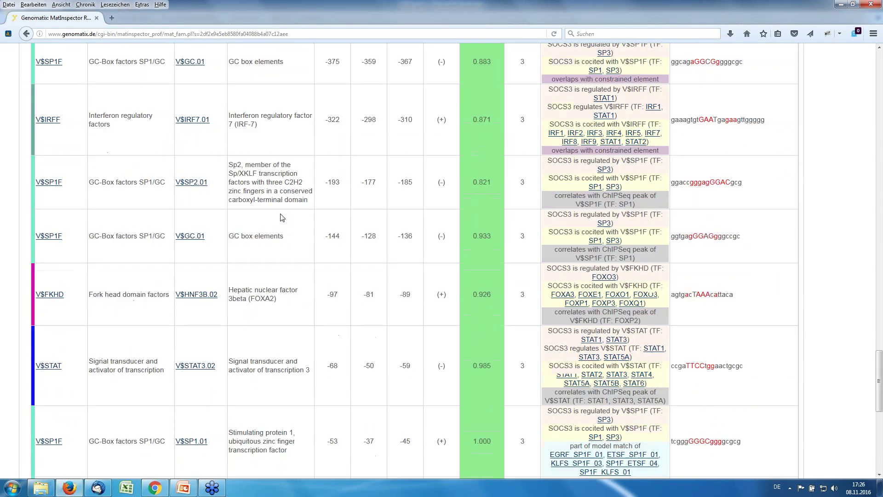
{"action": "scroll", "coordinate": [282, 217], "scroll_direction": "down", "scroll_amount": 5}
{"action": "scroll", "coordinate": [282, 217], "scroll_direction": "up", "scroll_amount": 15}
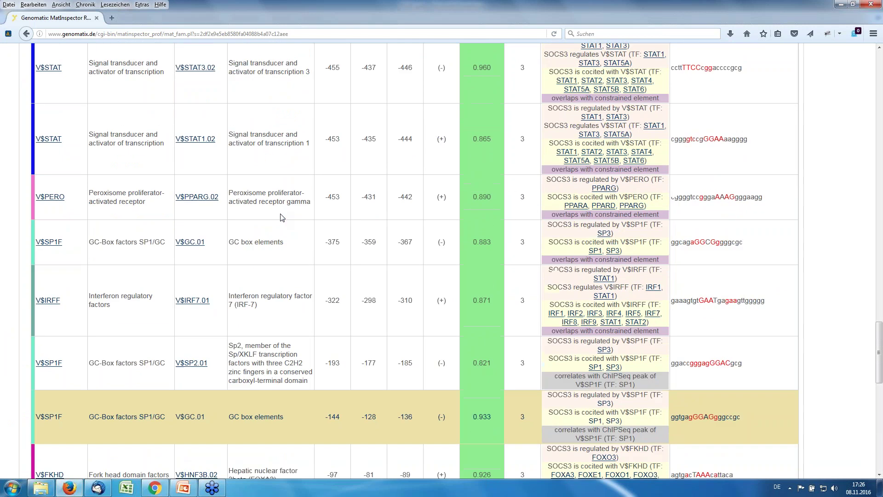
{"action": "scroll", "coordinate": [281, 217], "scroll_direction": "up", "scroll_amount": 15}
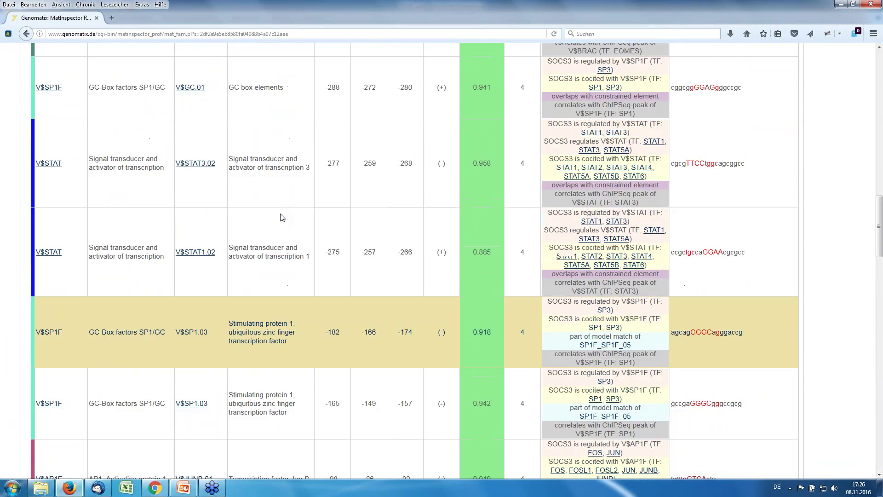
{"action": "scroll", "coordinate": [282, 217], "scroll_direction": "up", "scroll_amount": 8}
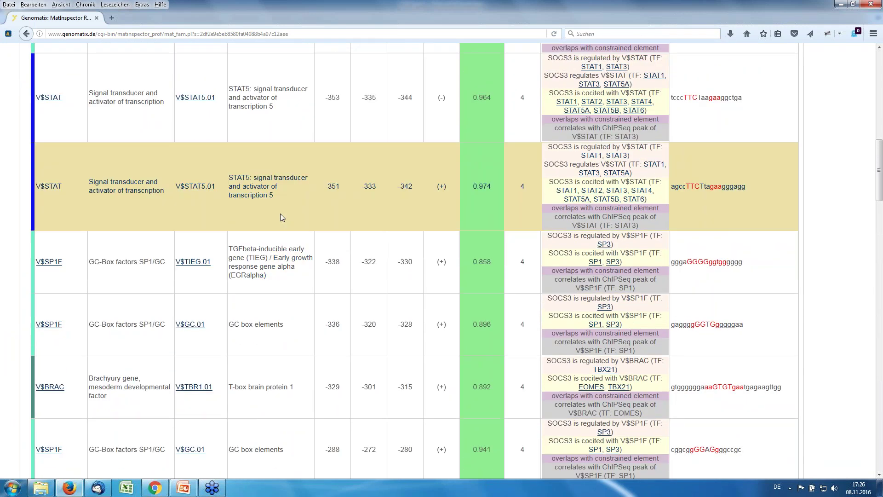
{"action": "scroll", "coordinate": [282, 217], "scroll_direction": "up", "scroll_amount": 6}
{"action": "scroll", "coordinate": [282, 217], "scroll_direction": "down", "scroll_amount": 5}
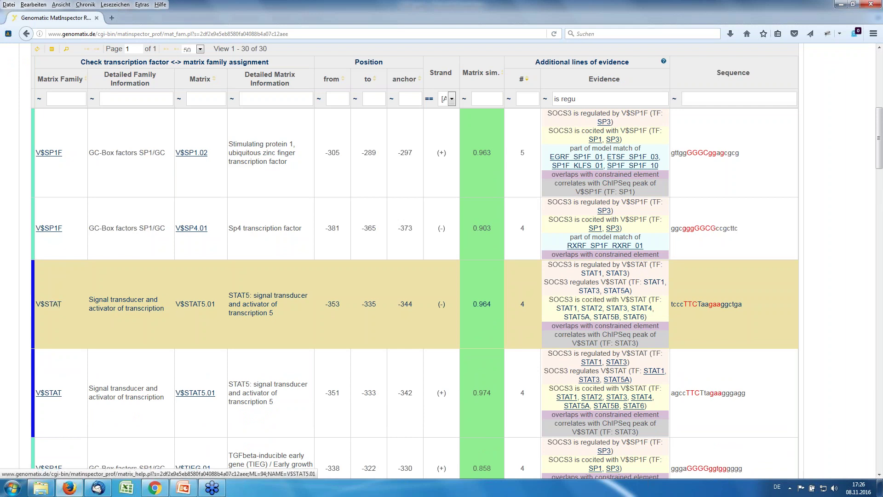
{"action": "scroll", "coordinate": [558, 282], "scroll_direction": "down", "scroll_amount": 6}
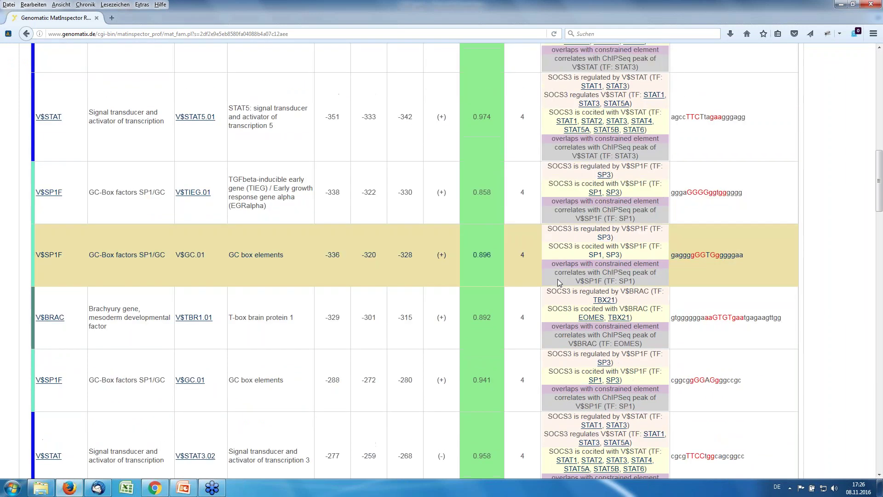
{"action": "scroll", "coordinate": [558, 282], "scroll_direction": "down", "scroll_amount": 3}
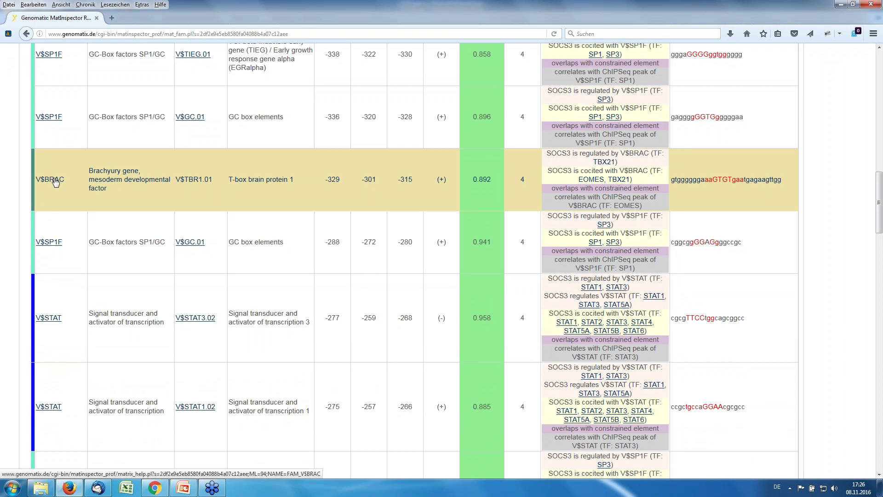
{"action": "scroll", "coordinate": [351, 197], "scroll_direction": "up", "scroll_amount": 6}
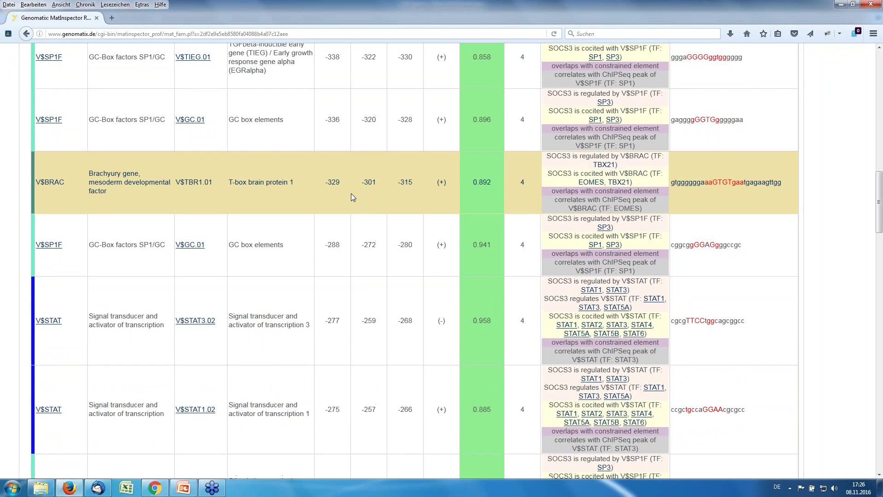
{"action": "scroll", "coordinate": [352, 197], "scroll_direction": "up", "scroll_amount": 4}
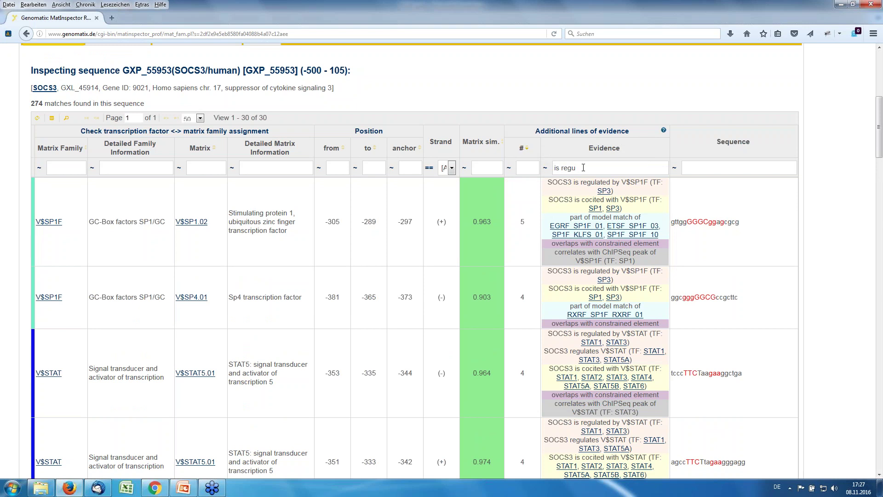
Clear the evidence filter and filter the matches by matrix family "sp1f" instead.
{"action": "key", "text": "BackSpace"}
{"action": "key", "text": "BackSpace"}
{"action": "key", "text": "BackSpace"}
{"action": "key", "text": "BackSpace"}
{"action": "key", "text": "BackSpace"}
{"action": "key", "text": "BackSpace"}
{"action": "key", "text": "BackSpace"}
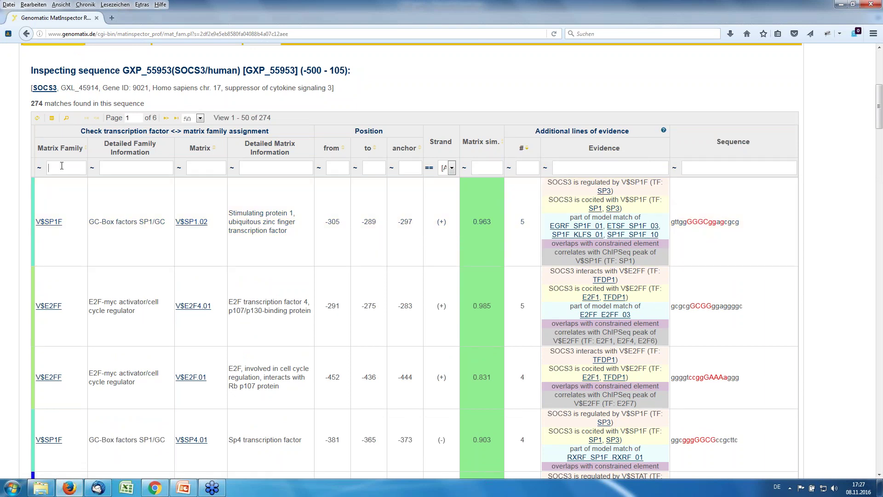
{"action": "type", "text": "sp1f"}
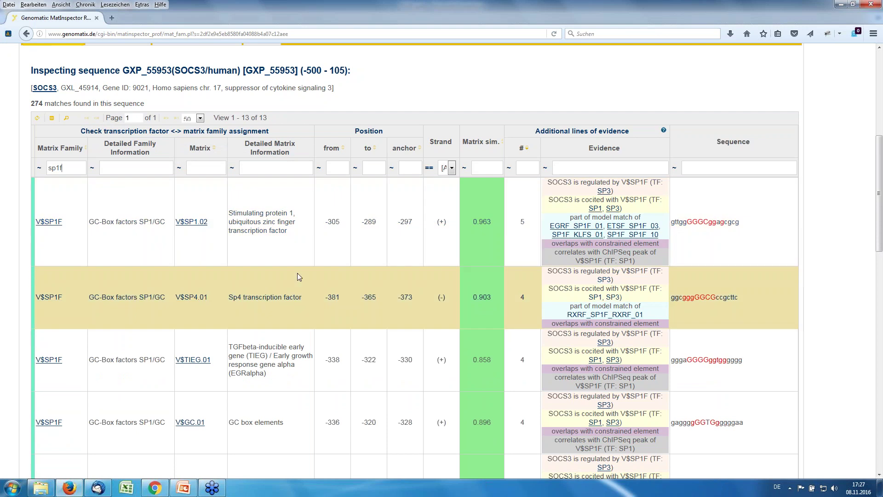
Examine all SP1F family matches, comparing the number and type of additional lines of evidence for each.
{"action": "scroll", "coordinate": [297, 276], "scroll_direction": "down", "scroll_amount": 3}
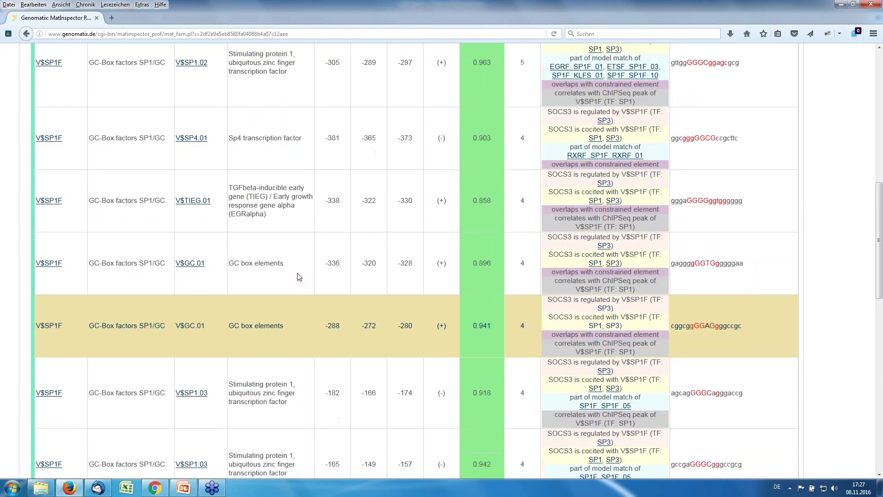
{"action": "scroll", "coordinate": [297, 276], "scroll_direction": "up", "scroll_amount": 2}
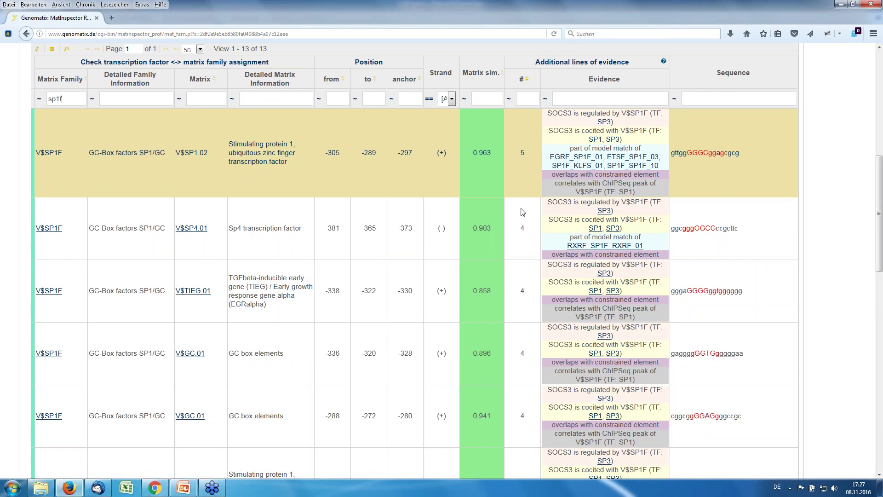
{"action": "scroll", "coordinate": [517, 280], "scroll_direction": "down", "scroll_amount": 4}
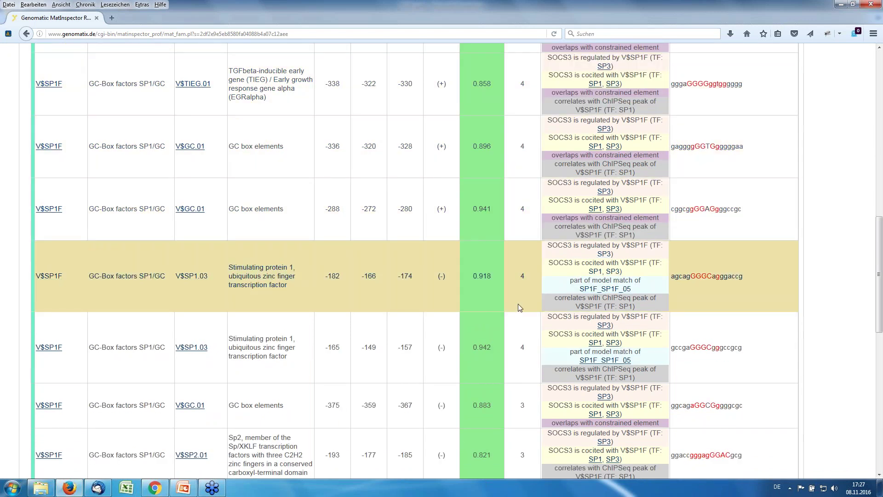
{"action": "scroll", "coordinate": [519, 308], "scroll_direction": "down", "scroll_amount": 6}
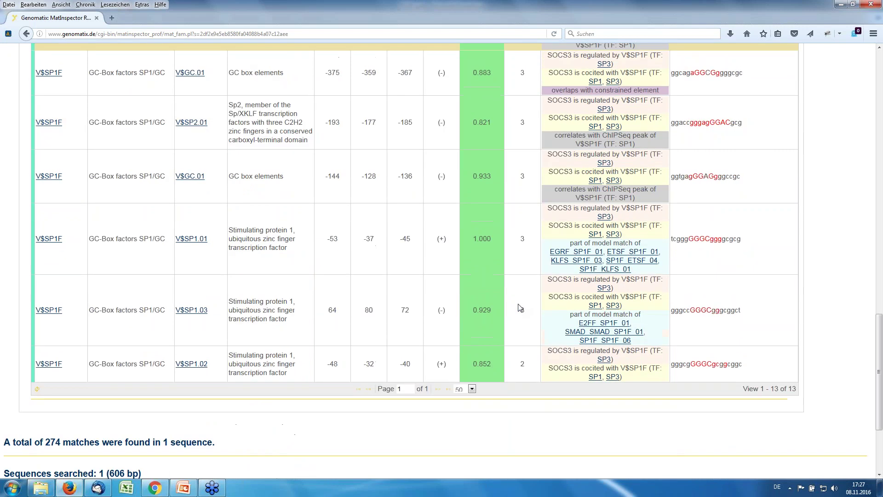
{"action": "scroll", "coordinate": [520, 308], "scroll_direction": "down", "scroll_amount": 3}
{"action": "scroll", "coordinate": [525, 229], "scroll_direction": "up", "scroll_amount": 8}
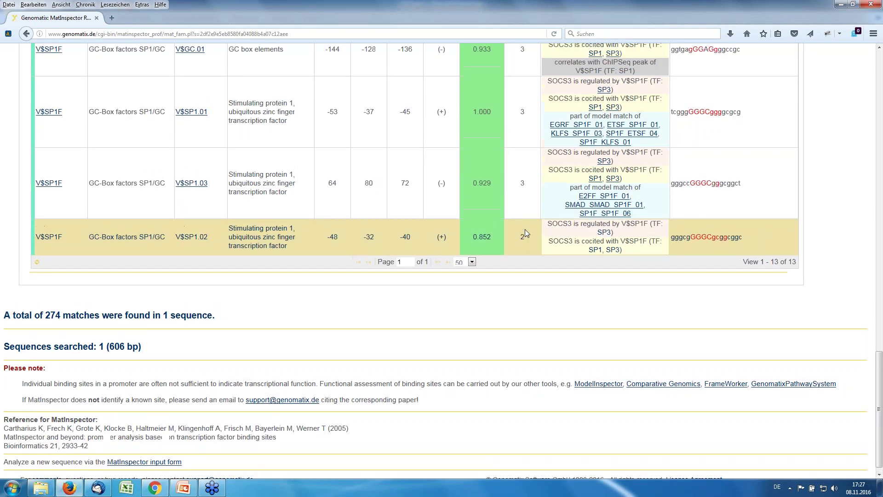
{"action": "scroll", "coordinate": [527, 233], "scroll_direction": "up", "scroll_amount": 10}
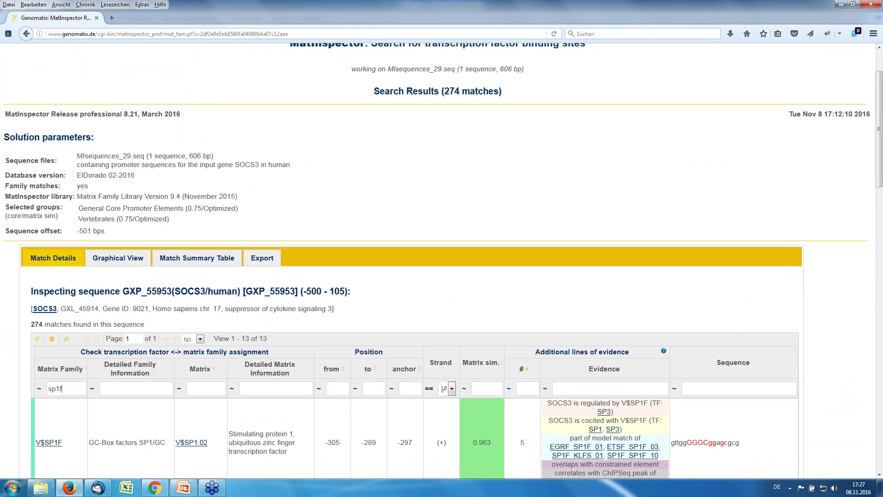
{"action": "scroll", "coordinate": [527, 232], "scroll_direction": "down", "scroll_amount": 4}
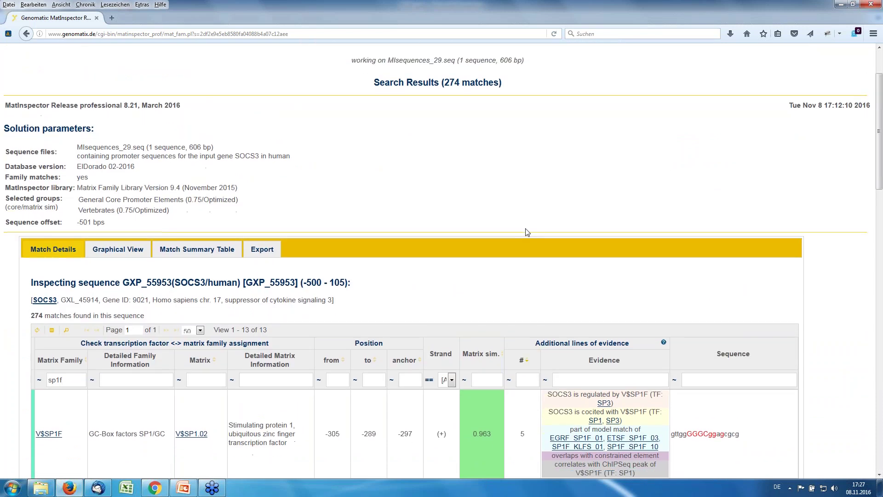
{"action": "scroll", "coordinate": [525, 231], "scroll_direction": "up", "scroll_amount": 1}
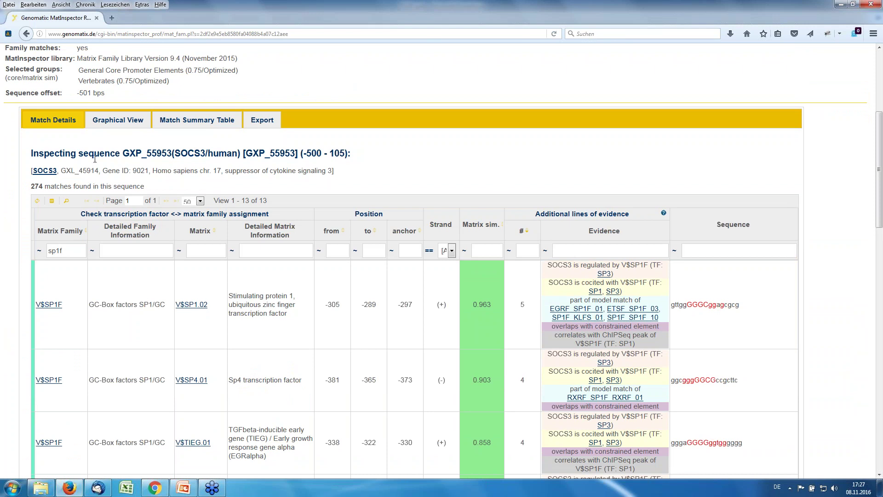
Display the matches graphically and inspect the matrix and family details of individual sites and the transcription start site marker.
{"action": "left_click", "coordinate": [119, 127]}
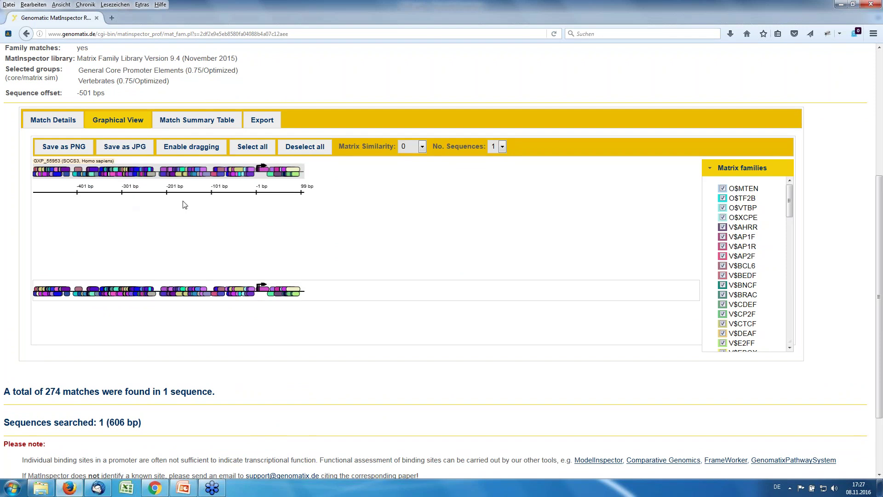
{"action": "mouse_move", "coordinate": [42, 177]}
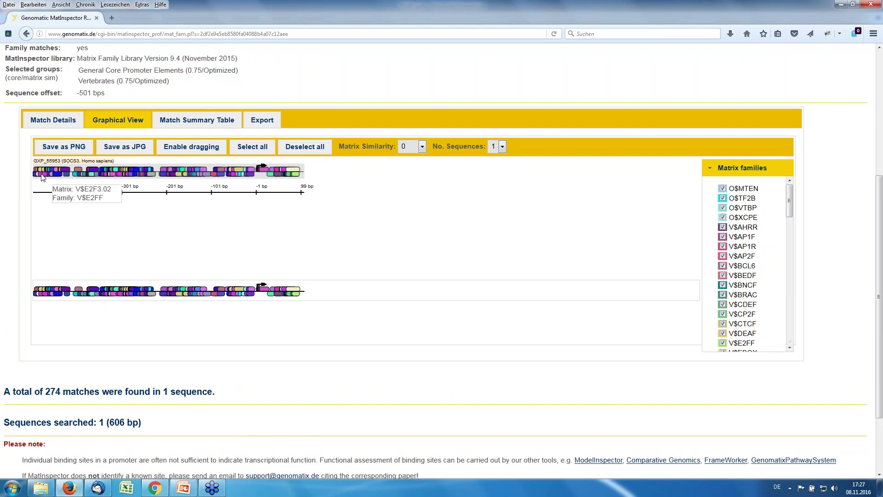
{"action": "mouse_move", "coordinate": [285, 178]}
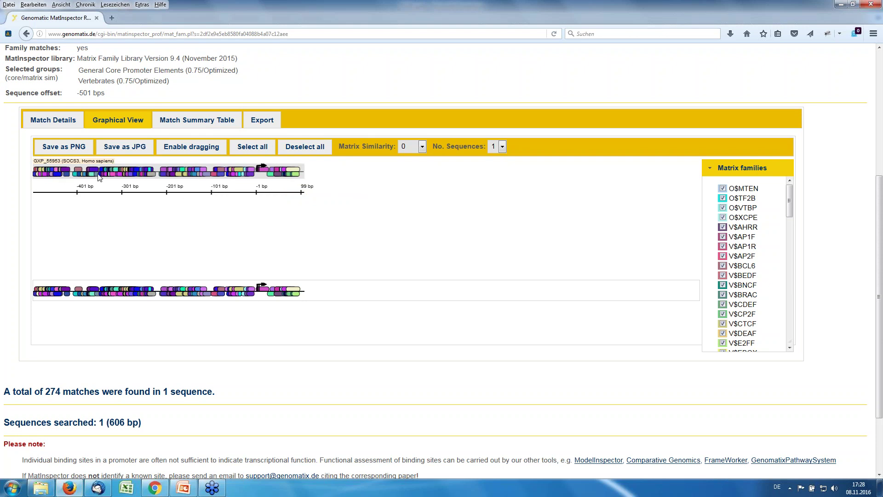
{"action": "mouse_move", "coordinate": [261, 171]}
{"action": "mouse_move", "coordinate": [260, 170]}
Restrict the graphical display to the V$SP1F matrix family only and inspect the SP1F match near -300 bp.
{"action": "left_click", "coordinate": [307, 151]}
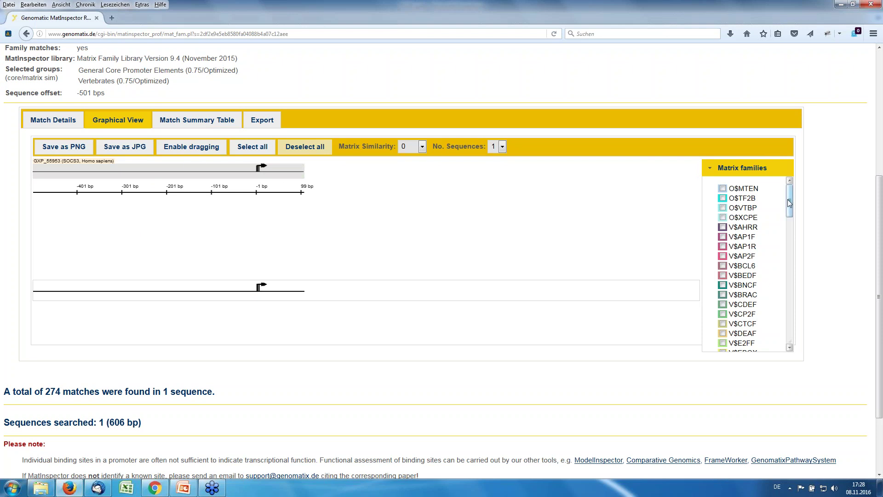
{"action": "left_click_drag", "start_coordinate": [790, 200], "coordinate": [790, 312]}
{"action": "left_click", "coordinate": [723, 272]}
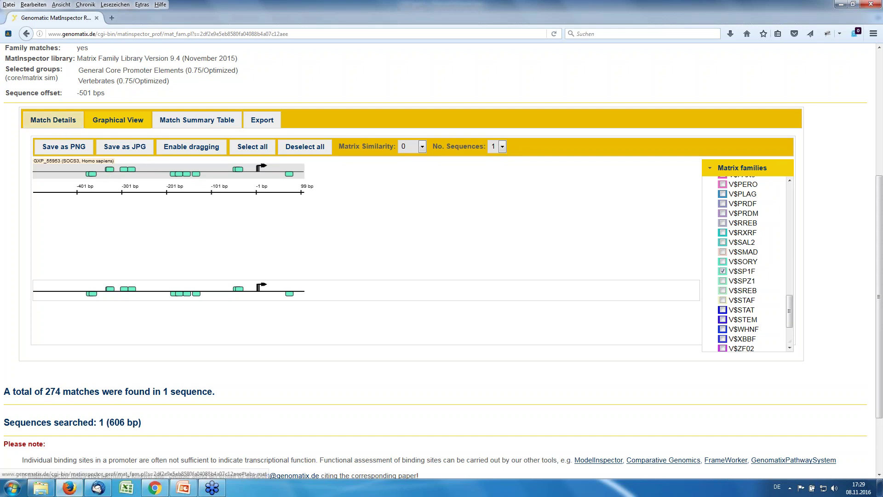
{"action": "mouse_move", "coordinate": [123, 169]}
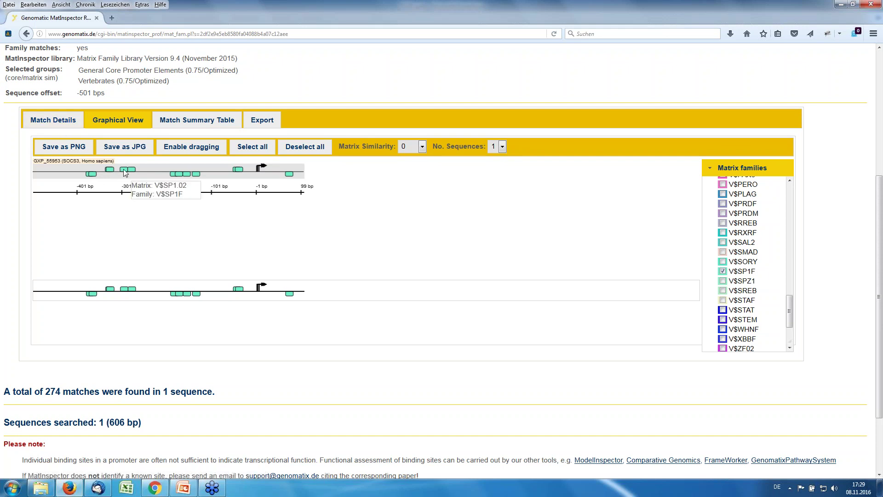
Return to the detailed match list and sort the SP1F matches by anchor position in ascending order.
{"action": "left_click", "coordinate": [67, 124]}
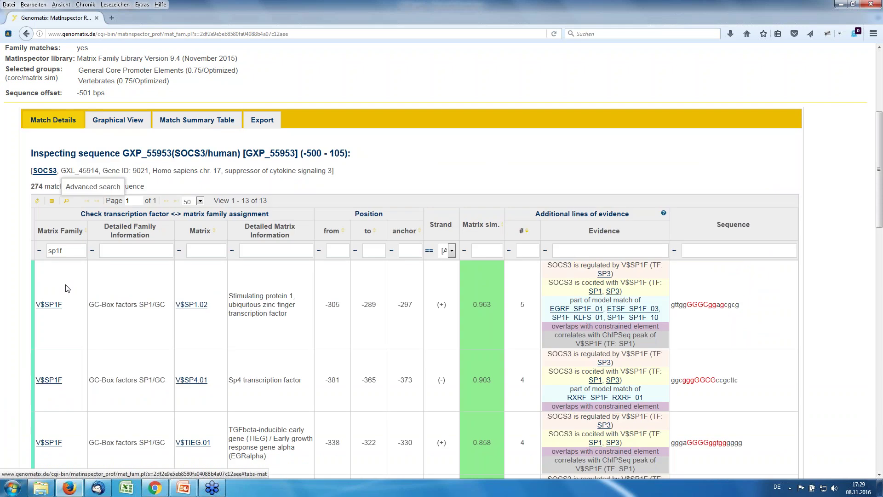
{"action": "scroll", "coordinate": [67, 288], "scroll_direction": "down", "scroll_amount": 5}
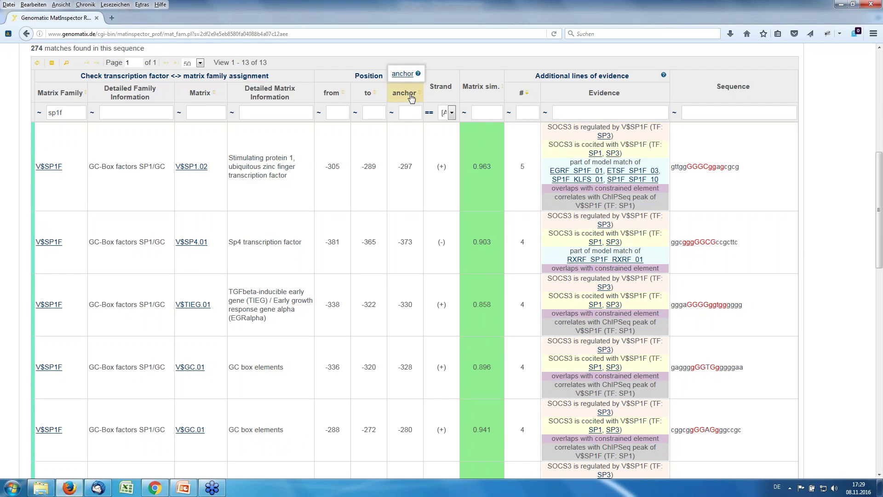
{"action": "left_click", "coordinate": [411, 96]}
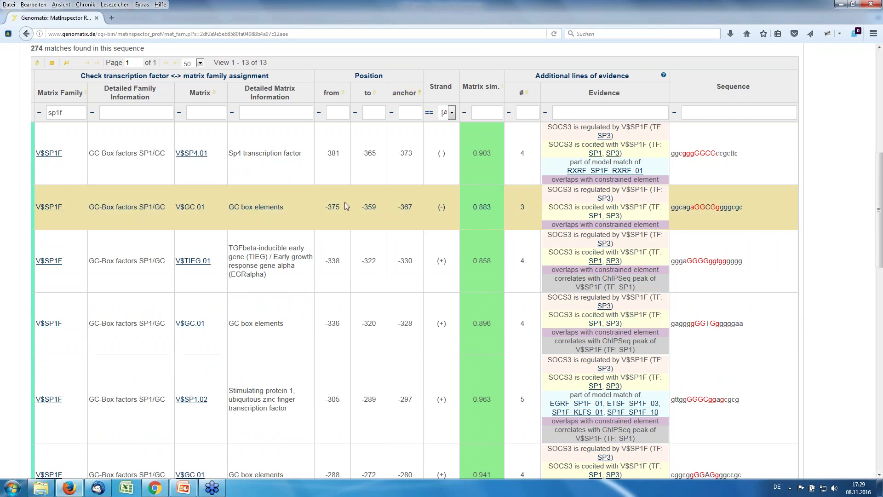
{"action": "scroll", "coordinate": [344, 203], "scroll_direction": "down", "scroll_amount": 3}
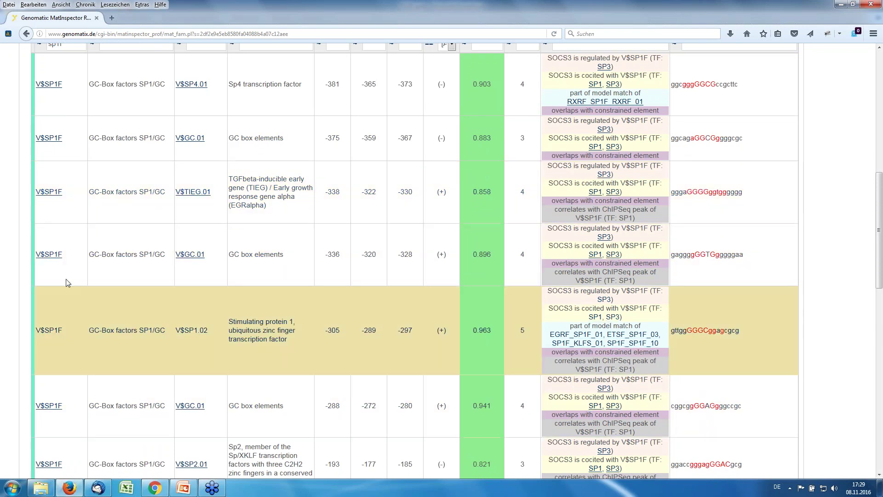
{"action": "scroll", "coordinate": [98, 184], "scroll_direction": "up", "scroll_amount": 6}
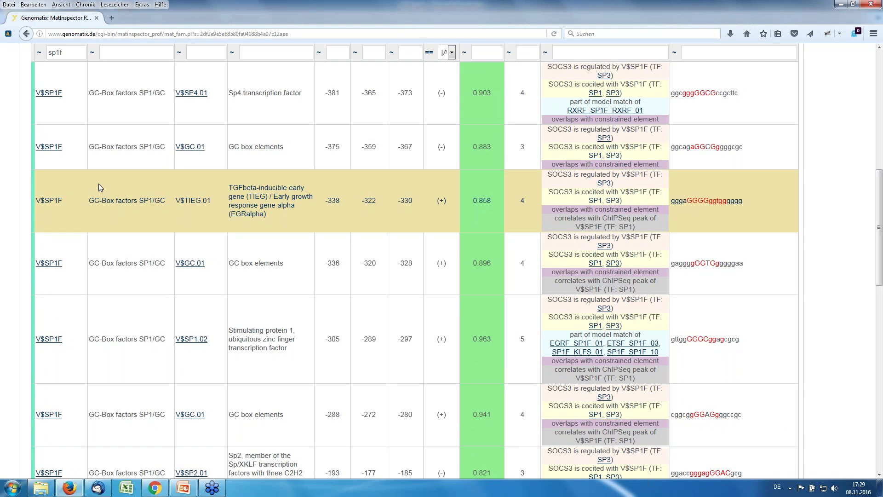
Compare the SP1F sites in the graphical display with the position-sorted match list, checking positions, strands, matrix similarity and evidence.
{"action": "left_click", "coordinate": [206, 118]}
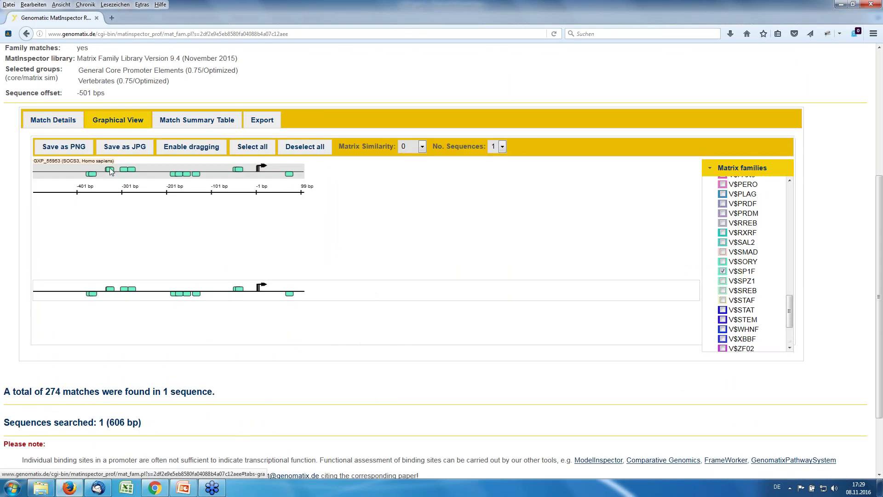
{"action": "left_click", "coordinate": [65, 121]}
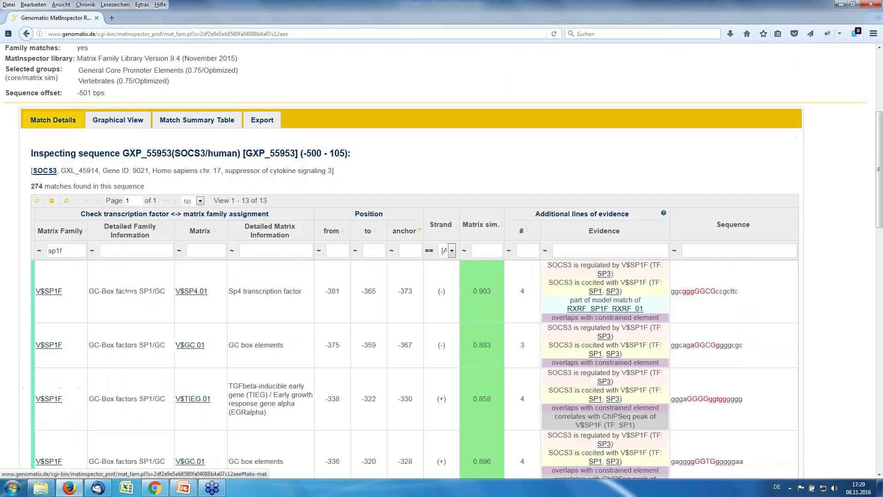
{"action": "scroll", "coordinate": [69, 299], "scroll_direction": "down", "scroll_amount": 1}
{"action": "scroll", "coordinate": [68, 296], "scroll_direction": "down", "scroll_amount": 5}
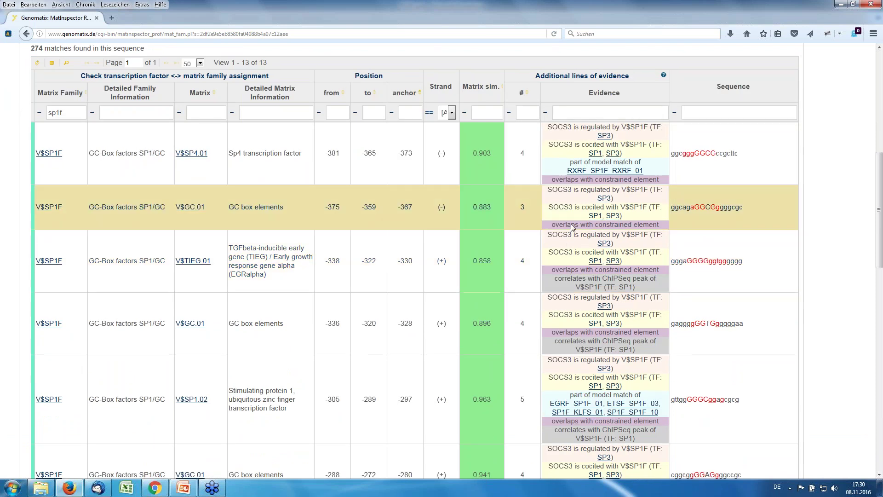
{"action": "scroll", "coordinate": [569, 281], "scroll_direction": "down", "scroll_amount": 3}
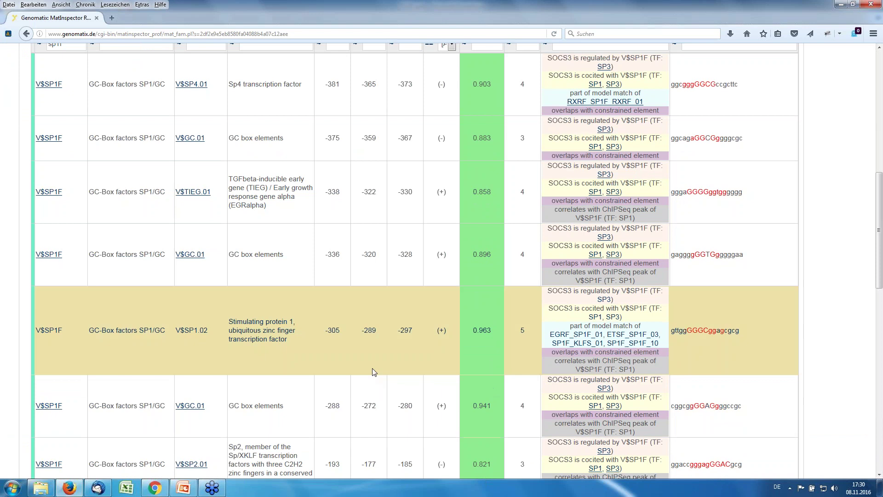
{"action": "scroll", "coordinate": [374, 371], "scroll_direction": "down", "scroll_amount": 1}
{"action": "scroll", "coordinate": [374, 371], "scroll_direction": "down", "scroll_amount": 8}
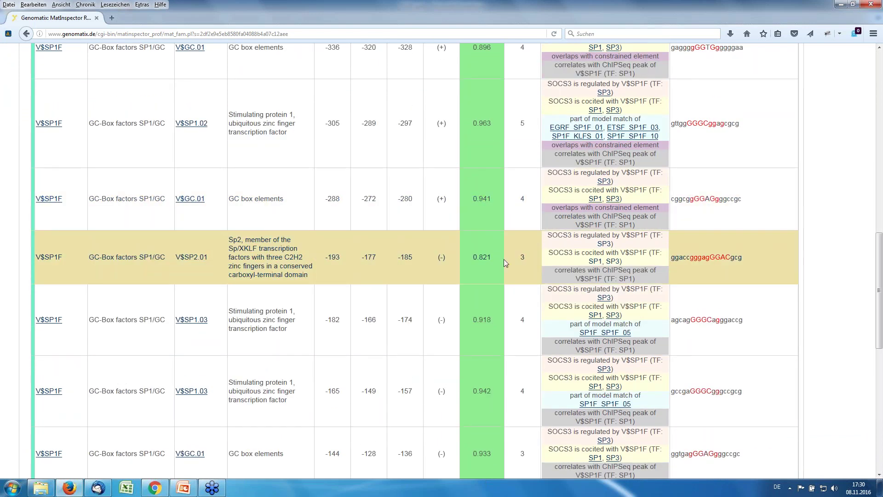
{"action": "scroll", "coordinate": [504, 258], "scroll_direction": "down", "scroll_amount": 3}
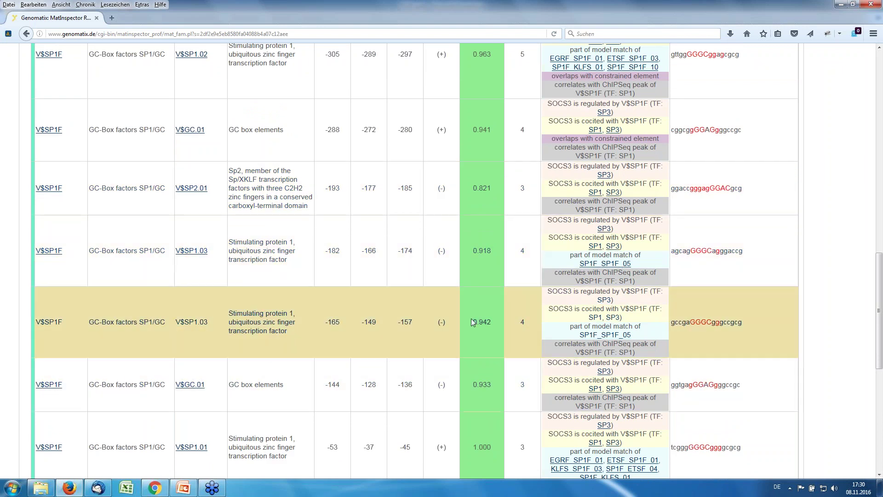
{"action": "scroll", "coordinate": [467, 313], "scroll_direction": "up", "scroll_amount": 10}
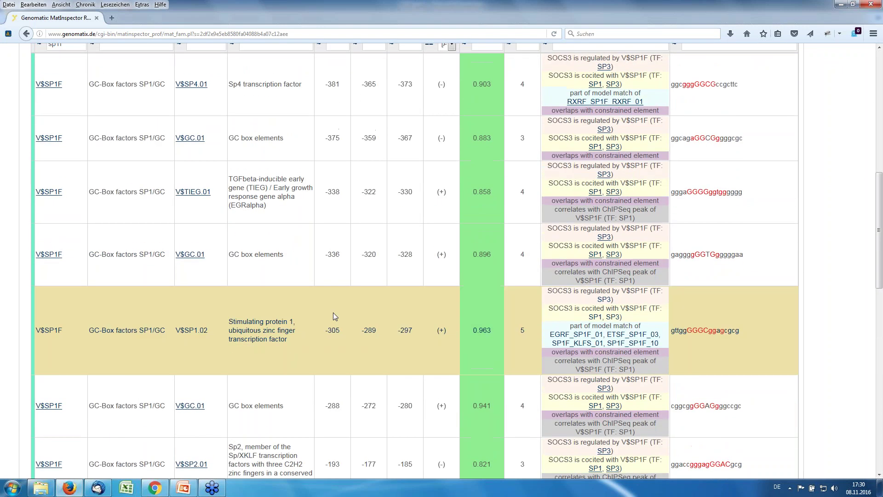
{"action": "scroll", "coordinate": [334, 316], "scroll_direction": "up", "scroll_amount": 5}
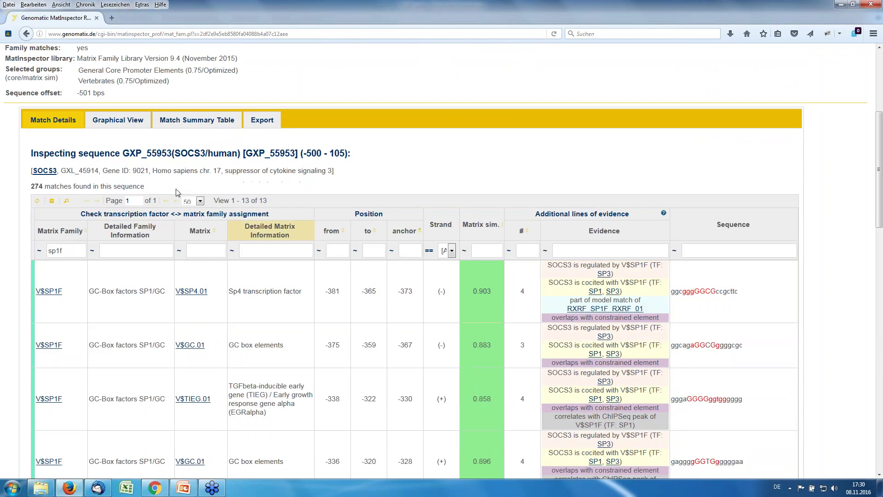
{"action": "left_click", "coordinate": [132, 123]}
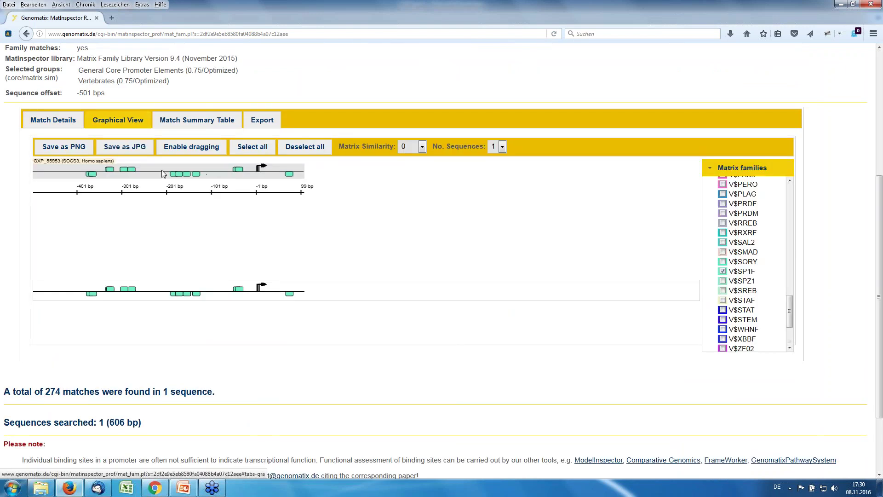
{"action": "mouse_move", "coordinate": [185, 173]}
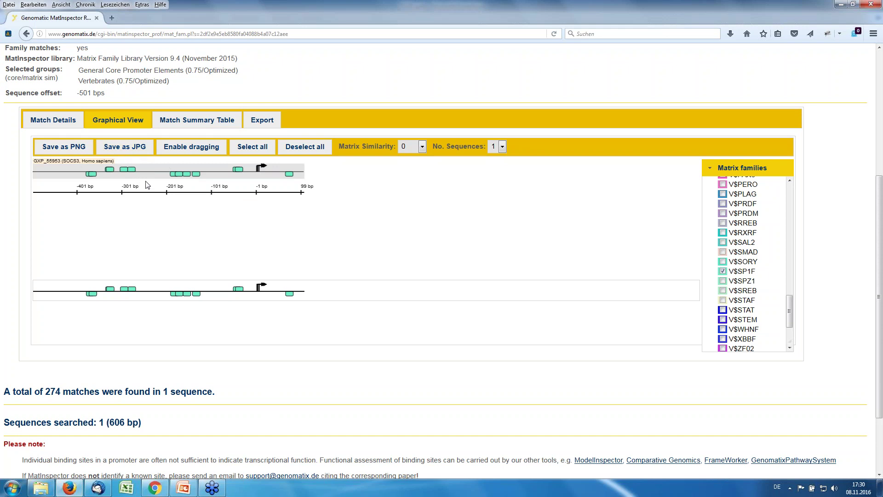
Display the match summary table and sort it by p-value, finally ordering the matrix families by descending match total.
{"action": "left_click", "coordinate": [184, 147]}
{"action": "left_click", "coordinate": [188, 121]}
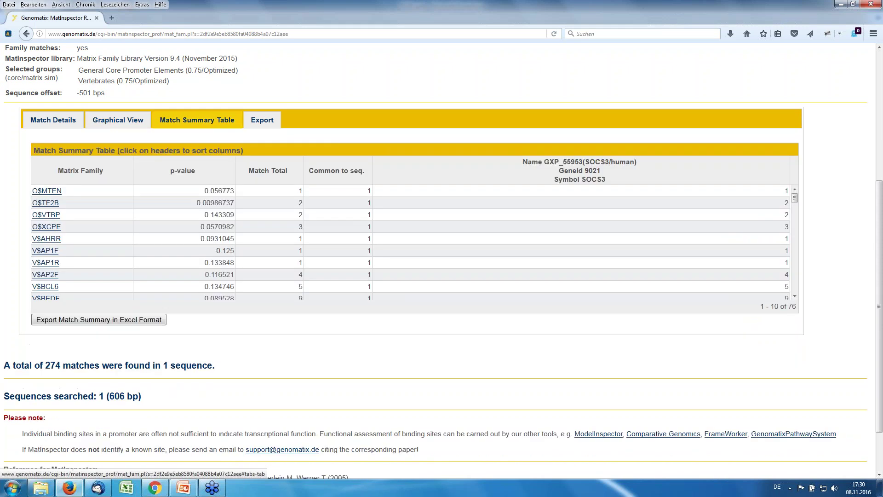
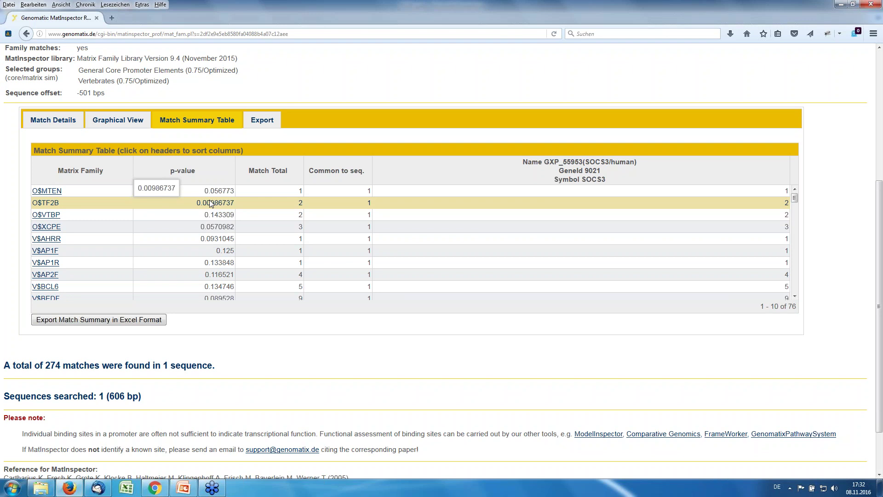
{"action": "left_click", "coordinate": [187, 174]}
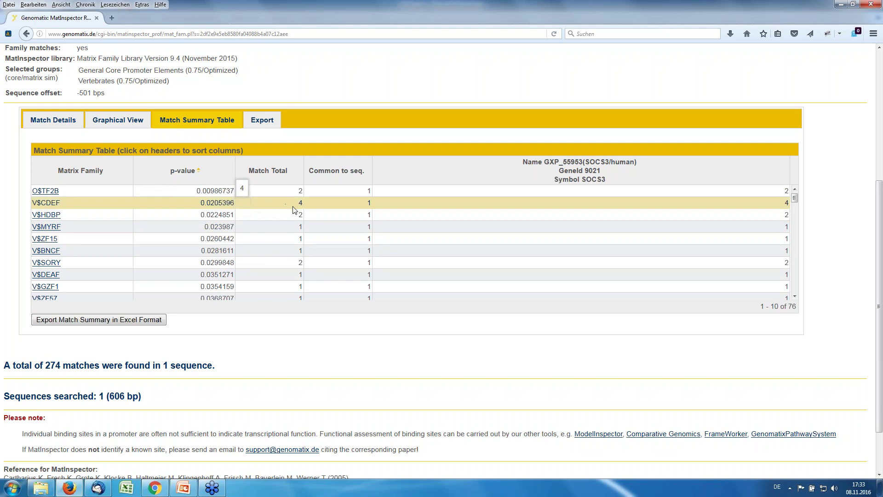
{"action": "left_click", "coordinate": [282, 179]}
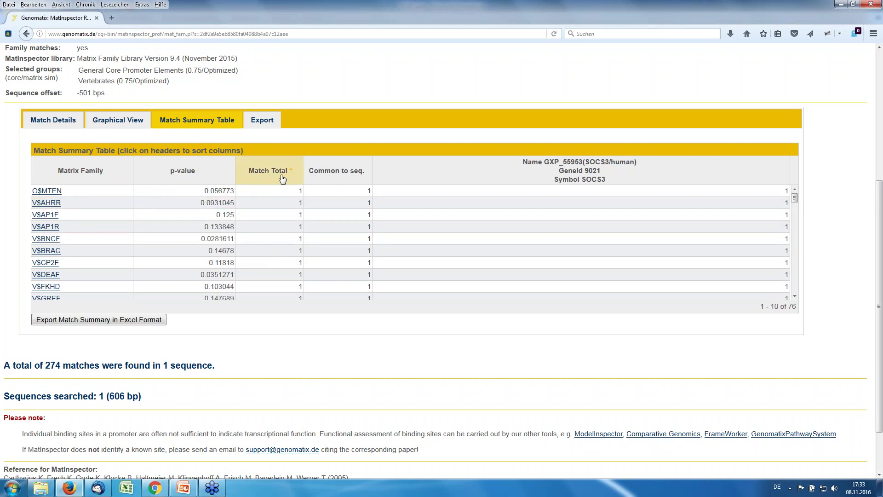
{"action": "left_click", "coordinate": [282, 178]}
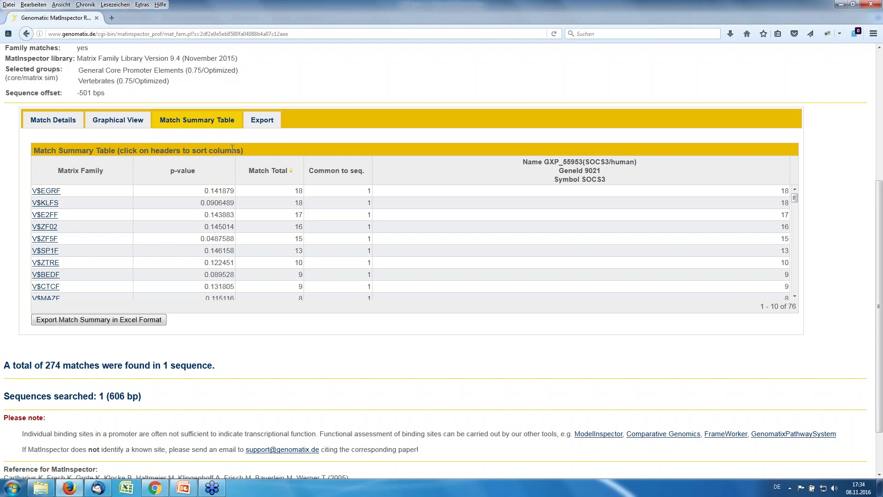
Export the filtered matches in Excel format, view MIsequences_29.seq.xls in Microsoft Excel, and return to the browser.
{"action": "left_click", "coordinate": [263, 122]}
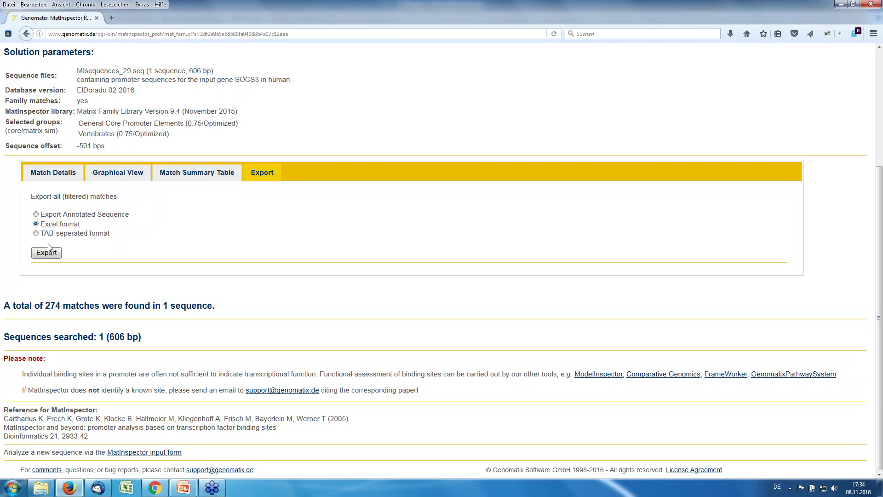
{"action": "left_click", "coordinate": [45, 256]}
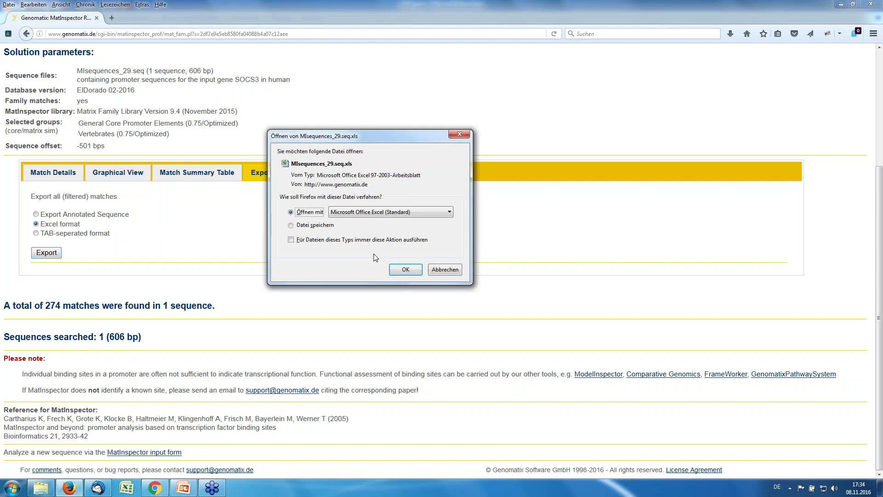
{"action": "left_click", "coordinate": [405, 270]}
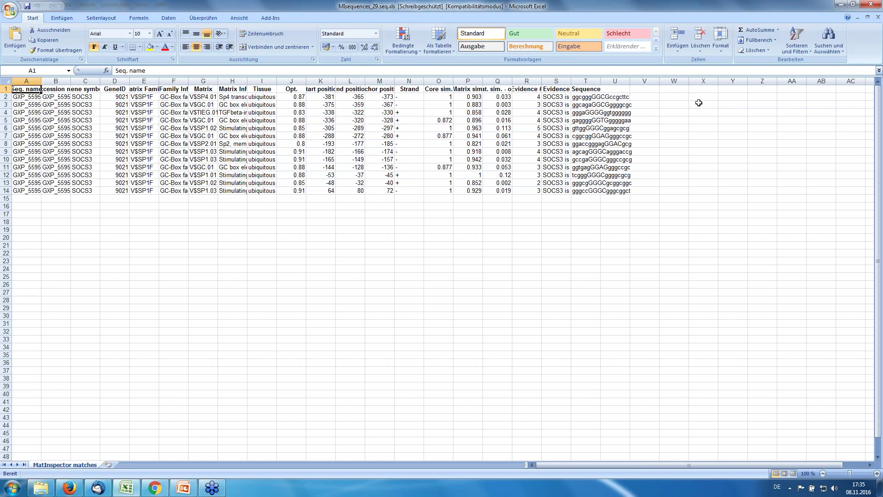
{"action": "left_click", "coordinate": [841, 5]}
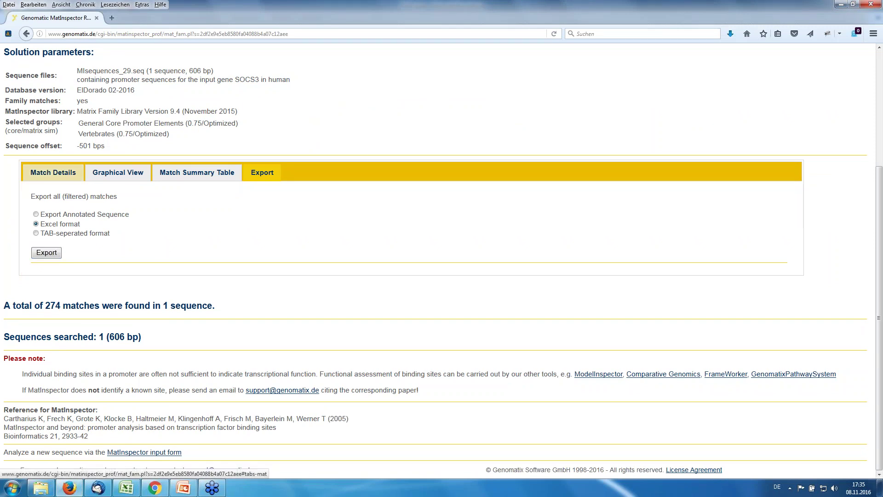
Filter the SP1F match details by the evidence term "model" and review the model matches listed for each site.
{"action": "left_click", "coordinate": [53, 172]}
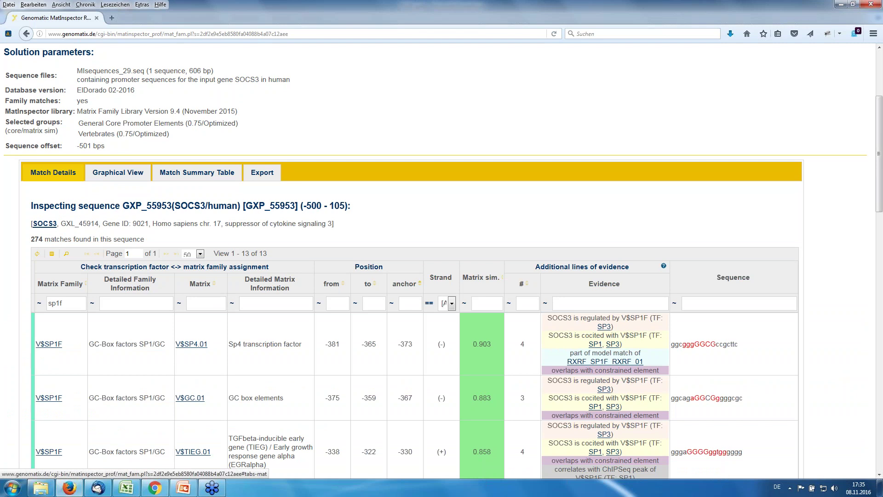
{"action": "left_click", "coordinate": [585, 304]}
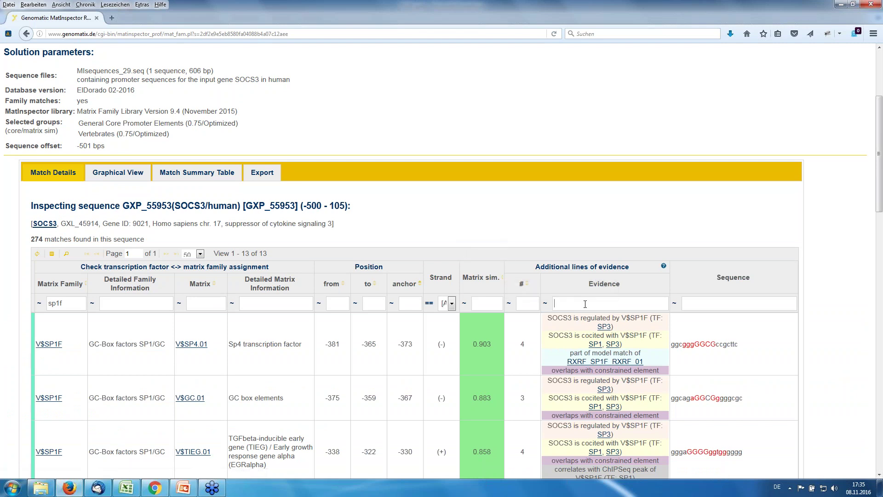
{"action": "type", "text": "momde"}
{"action": "key", "text": "BackSpace"}
{"action": "key", "text": "BackSpace"}
{"action": "key", "text": "BackSpace"}
{"action": "type", "text": "d"}
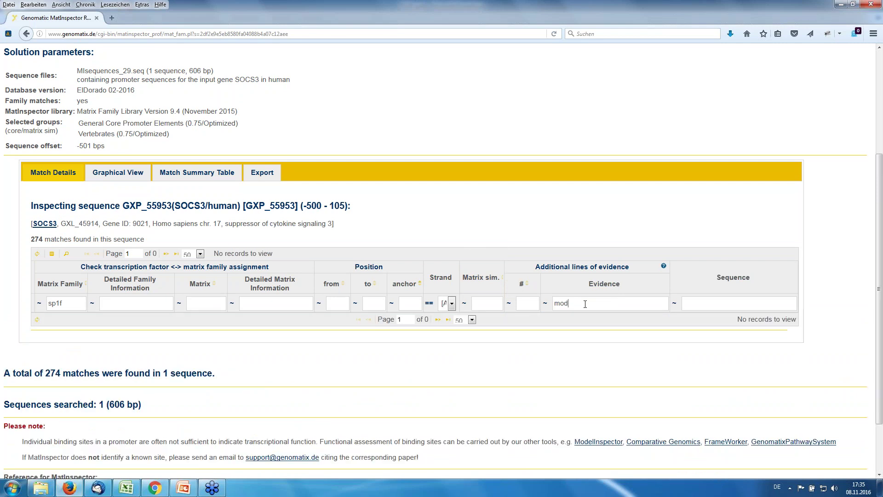
{"action": "type", "text": "el"}
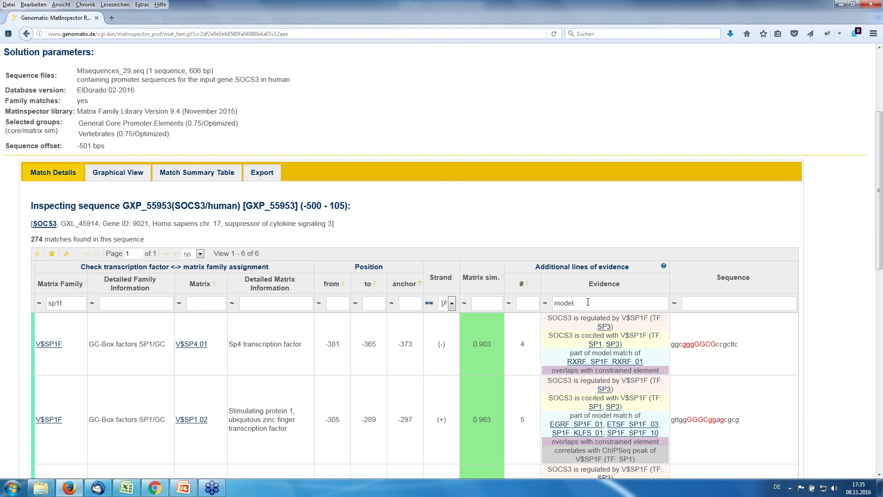
{"action": "left_click_drag", "start_coordinate": [880, 131], "coordinate": [881, 225]}
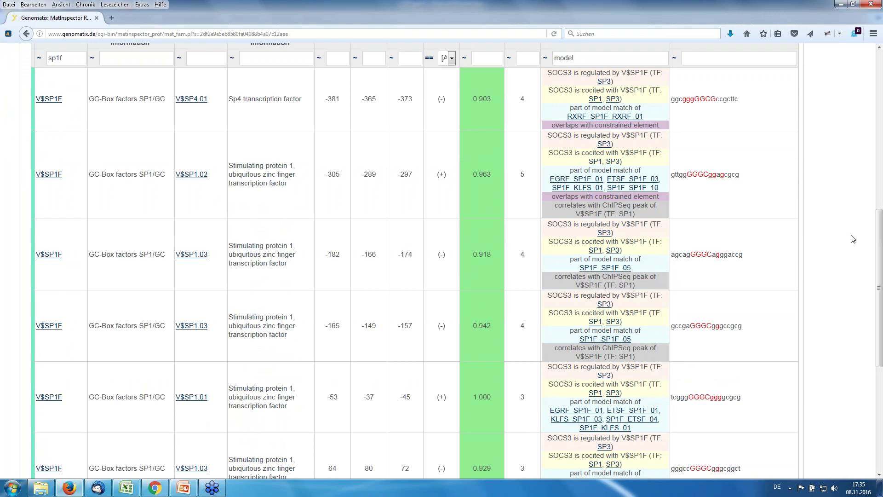
{"action": "scroll", "coordinate": [852, 221], "scroll_direction": "up", "scroll_amount": 5}
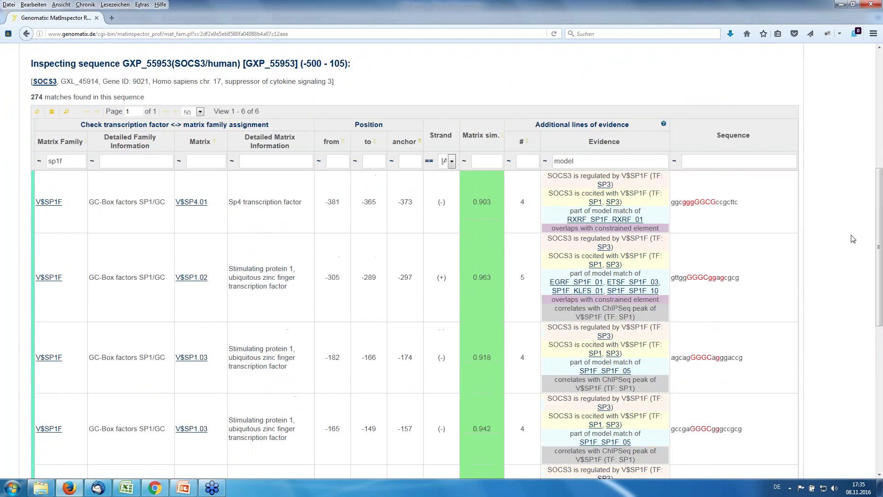
{"action": "scroll", "coordinate": [851, 197], "scroll_direction": "down", "scroll_amount": 3}
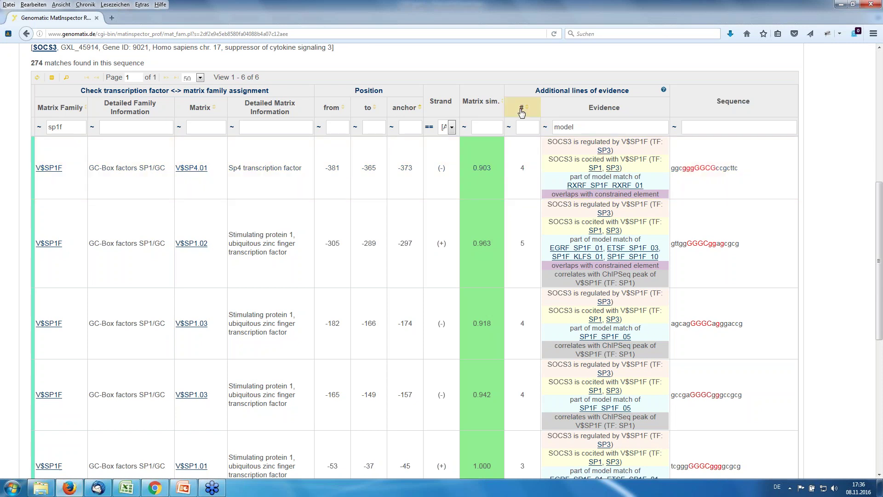
{"action": "scroll", "coordinate": [518, 186], "scroll_direction": "down", "scroll_amount": 5}
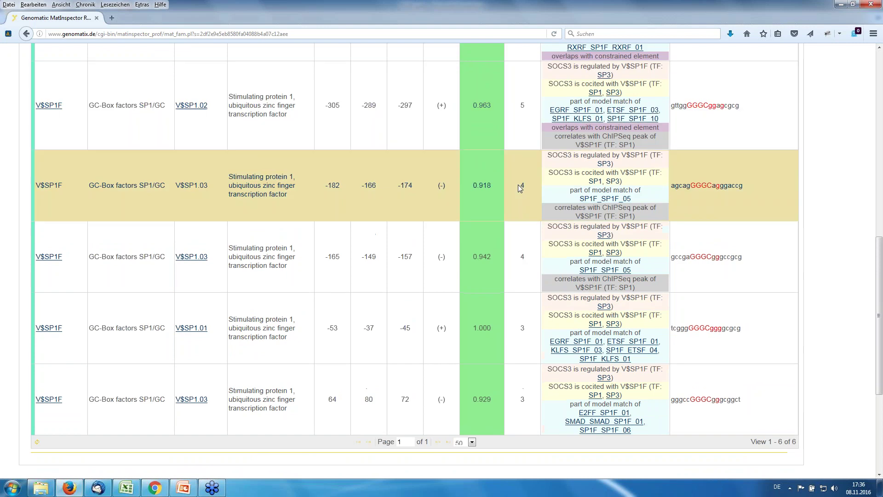
{"action": "scroll", "coordinate": [517, 184], "scroll_direction": "up", "scroll_amount": 5}
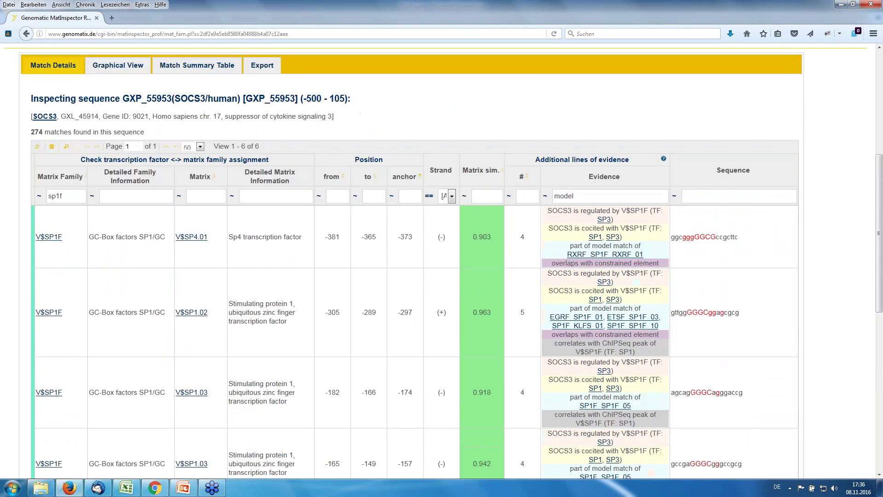
Clear the matrix family filter, keeping the "model" evidence filter, and examine the model matches across all families.
{"action": "left_click", "coordinate": [73, 198]}
{"action": "key", "text": "BackSpace"}
{"action": "key", "text": "BackSpace"}
{"action": "key", "text": "BackSpace"}
{"action": "key", "text": "BackSpace"}
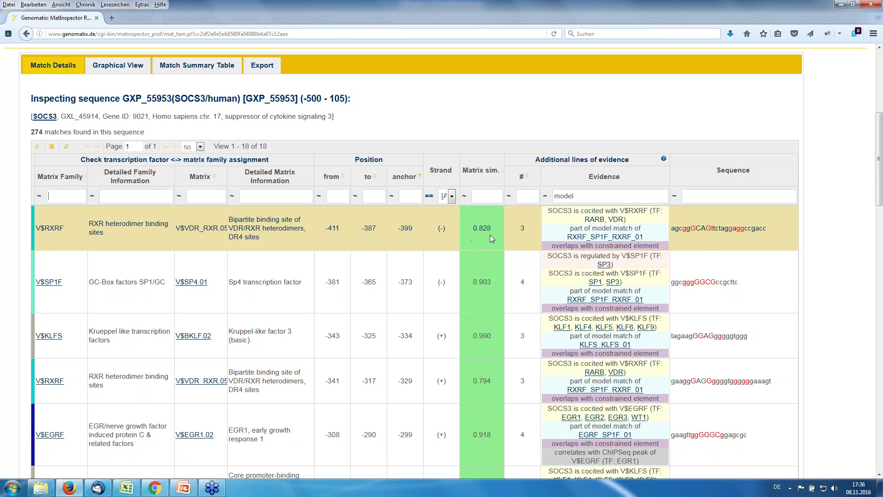
{"action": "scroll", "coordinate": [535, 239], "scroll_direction": "down", "scroll_amount": 3}
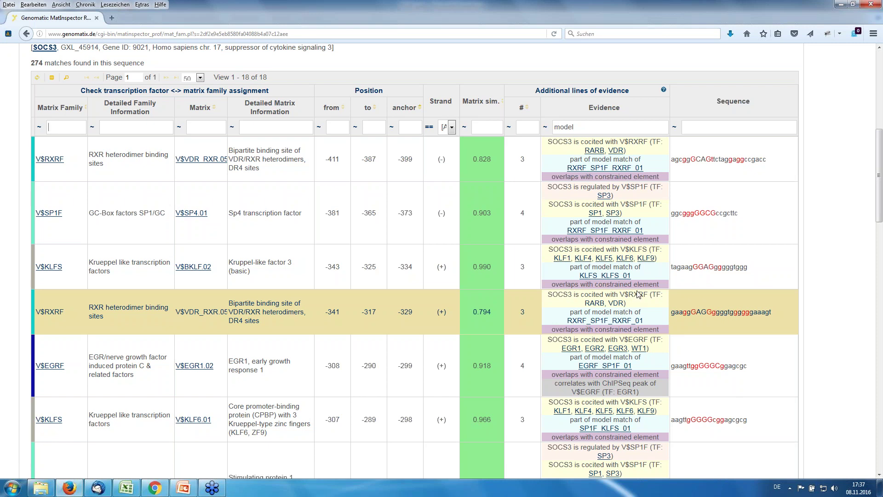
Replace the "model" evidence filter with "chipseq" in the SOCS3 match details and view the matches of all matrix families.
{"action": "left_click", "coordinate": [604, 189]}
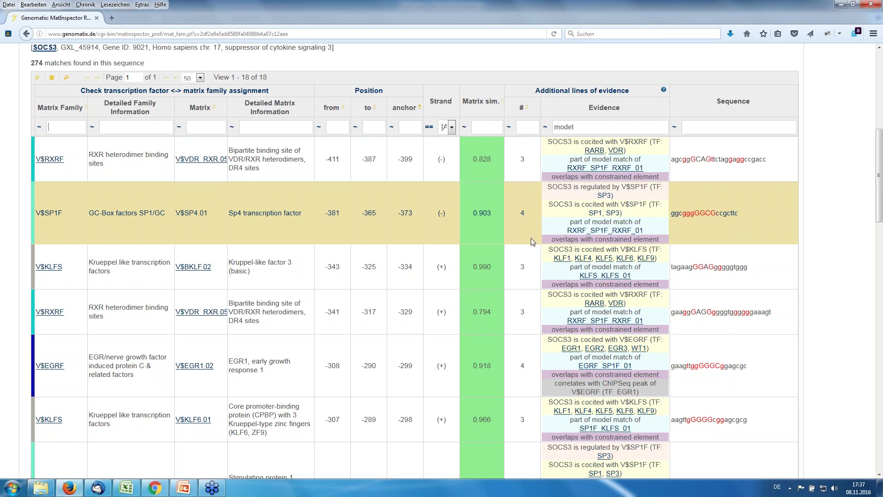
{"action": "scroll", "coordinate": [500, 315], "scroll_direction": "down", "scroll_amount": 1}
{"action": "scroll", "coordinate": [498, 312], "scroll_direction": "down", "scroll_amount": 5}
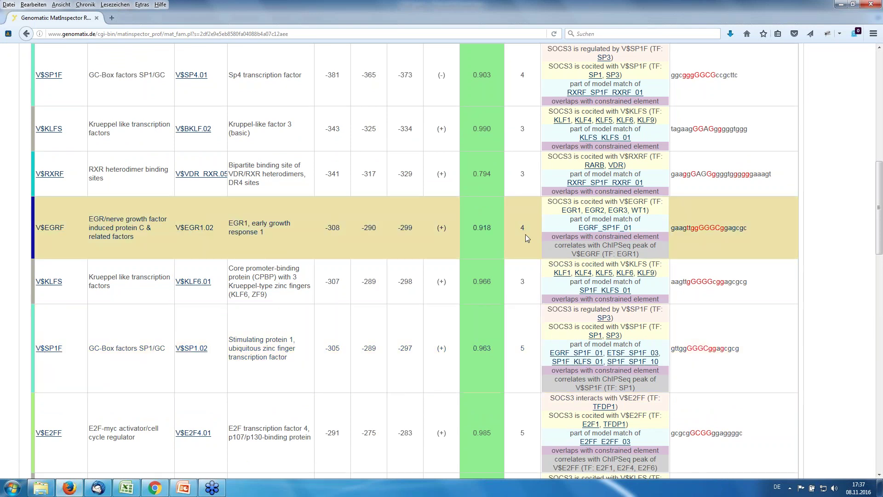
{"action": "scroll", "coordinate": [543, 180], "scroll_direction": "up", "scroll_amount": 3}
{"action": "scroll", "coordinate": [544, 183], "scroll_direction": "up", "scroll_amount": 5}
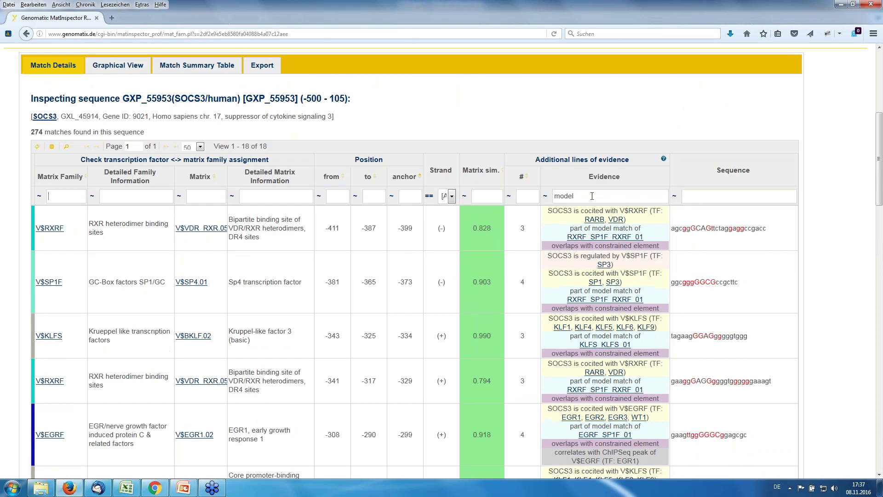
{"action": "double_click", "coordinate": [542, 193]}
{"action": "type", "text": "chipseq"}
{"action": "key", "text": "Return"}
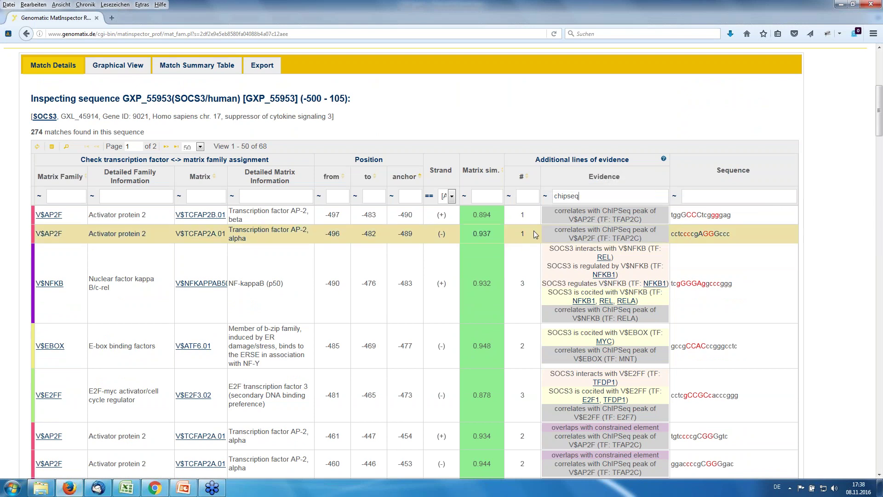
{"action": "scroll", "coordinate": [533, 230], "scroll_direction": "down", "scroll_amount": 3}
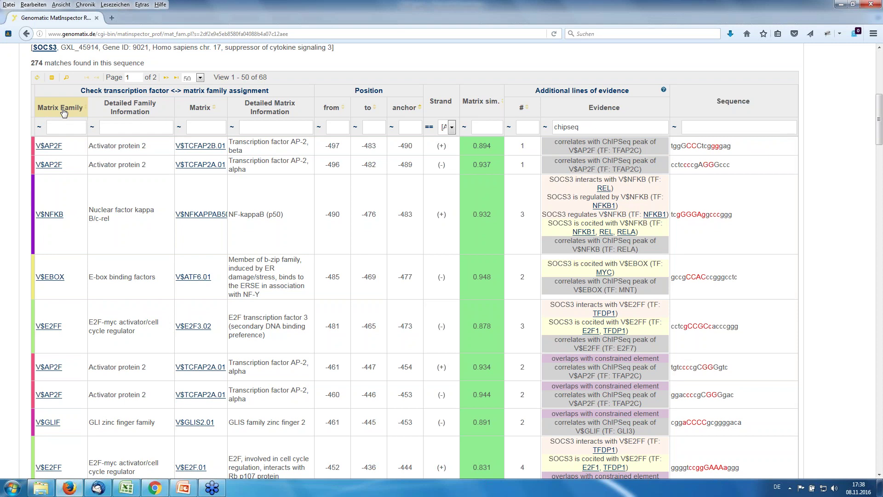
Sort the ChIPSeq-supported matches by matrix family in ascending order and review their evidence.
{"action": "left_click", "coordinate": [64, 112]}
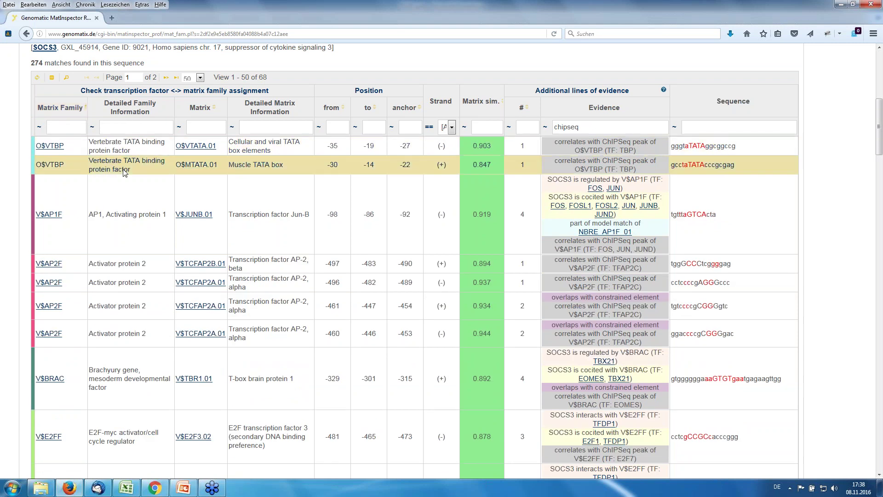
{"action": "scroll", "coordinate": [75, 176], "scroll_direction": "down", "scroll_amount": 3}
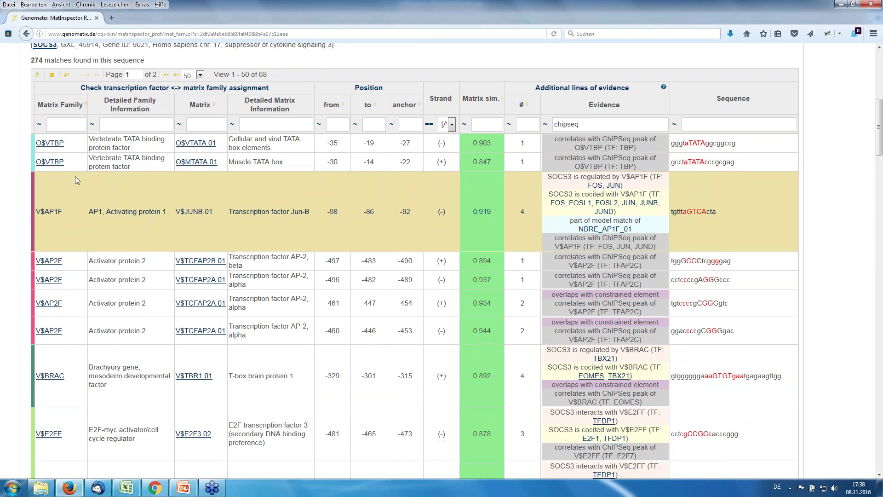
{"action": "scroll", "coordinate": [75, 176], "scroll_direction": "up", "scroll_amount": 3}
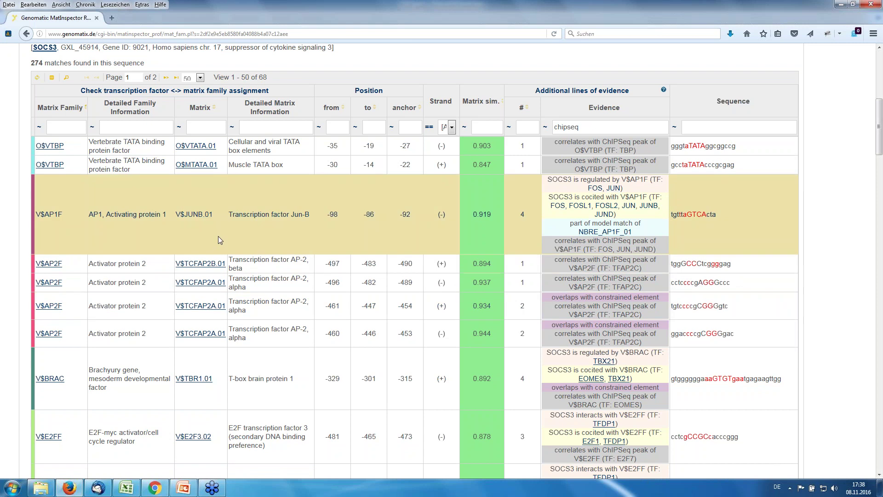
{"action": "scroll", "coordinate": [219, 236], "scroll_direction": "up", "scroll_amount": 3}
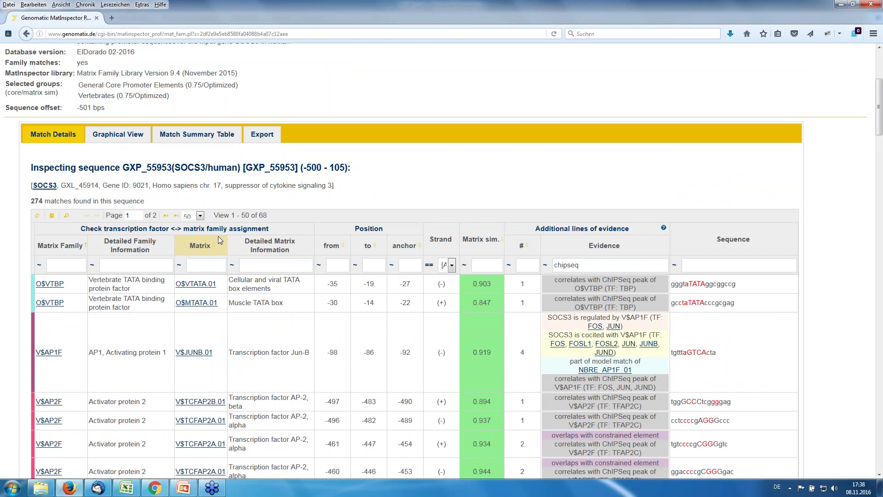
{"action": "scroll", "coordinate": [218, 240], "scroll_direction": "up", "scroll_amount": 3}
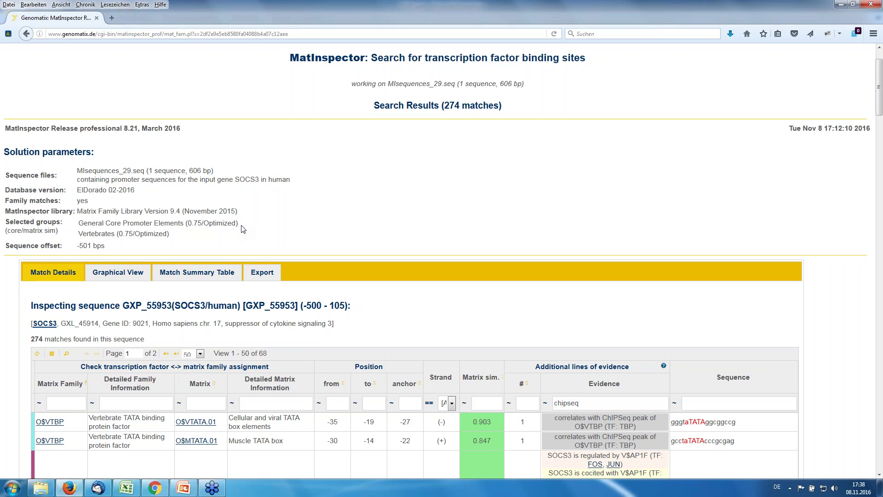
Return to the initial MatInspector input form and select the sequence file DUX4_targeted_promoters_inducedgenes.seq for analysis.
{"action": "left_click", "coordinate": [26, 34]}
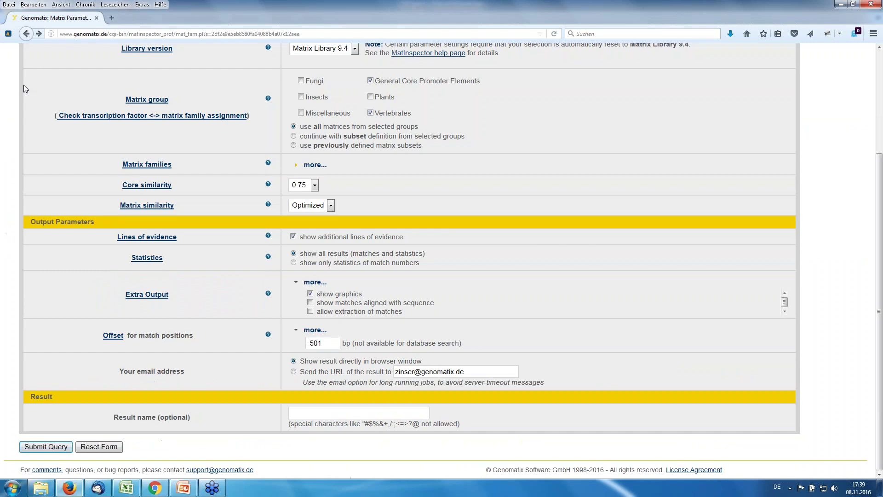
{"action": "left_click", "coordinate": [26, 34]}
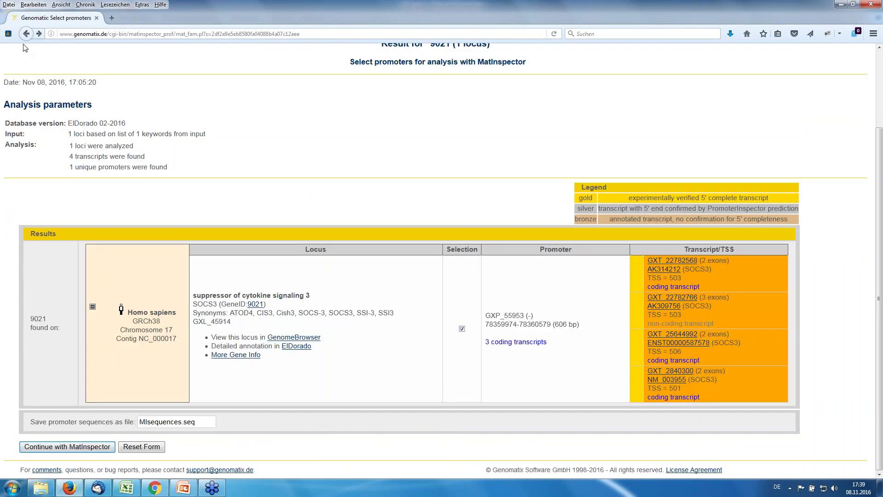
{"action": "left_click", "coordinate": [27, 34]}
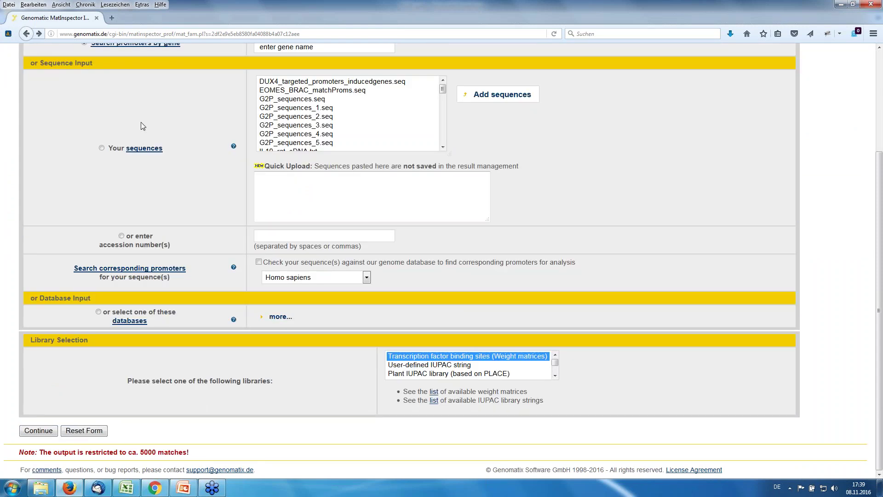
{"action": "scroll", "coordinate": [183, 226], "scroll_direction": "up", "scroll_amount": 3}
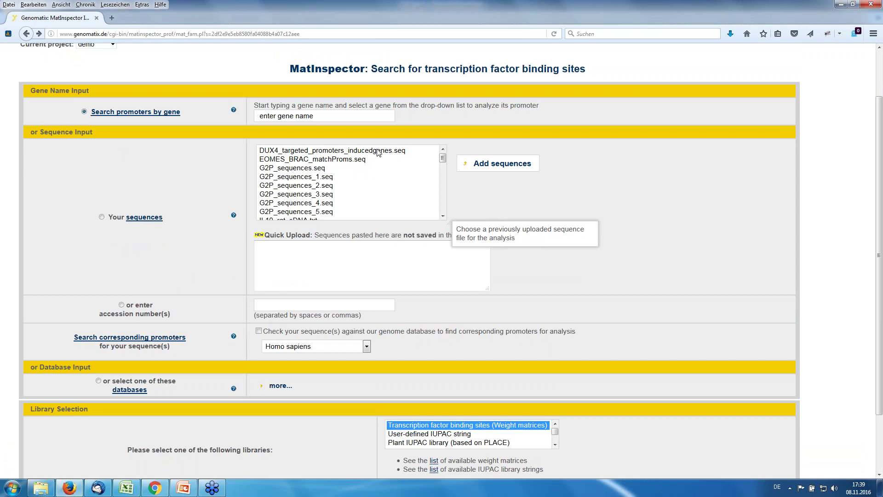
{"action": "left_click", "coordinate": [361, 153]}
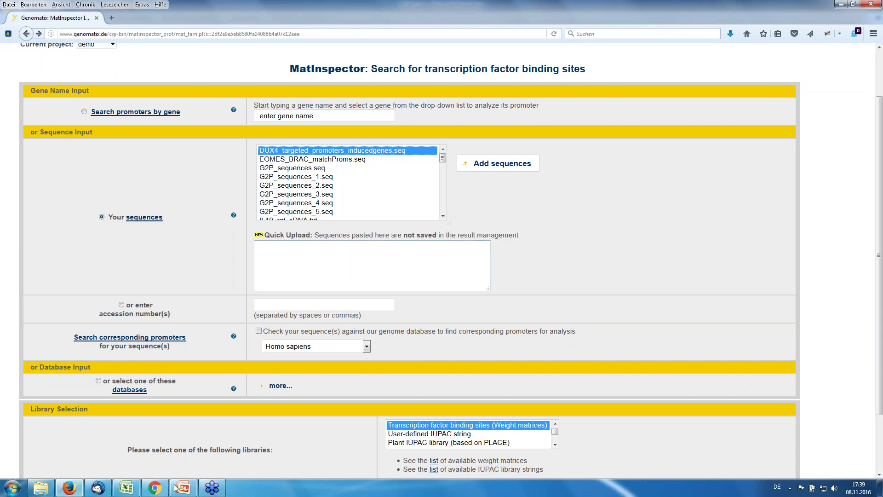
Switch to FSHD.pptx in PowerPoint and present the facioscapulohumeral dystrophy slide as a slide show.
{"action": "mouse_move", "coordinate": [182, 492]}
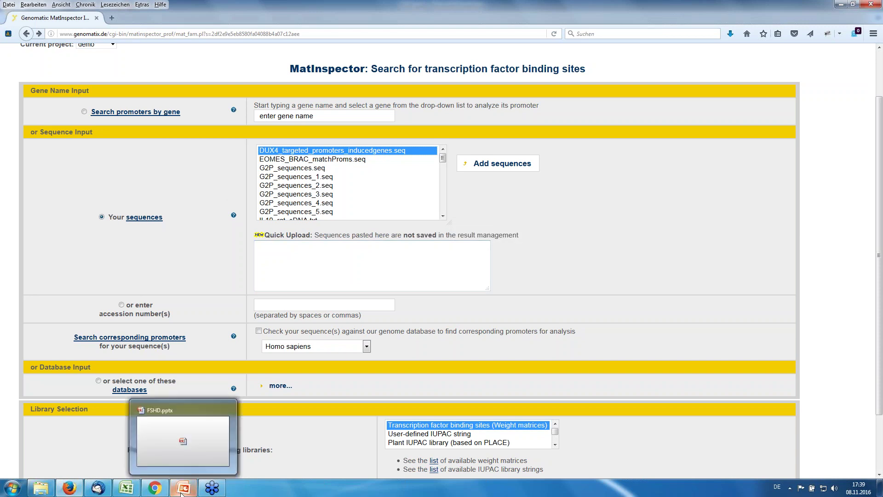
{"action": "left_click", "coordinate": [182, 491]}
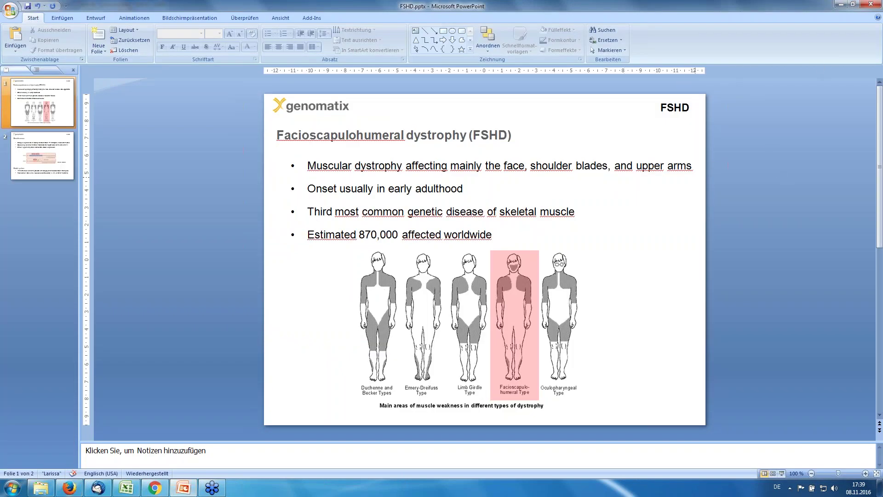
{"action": "left_click", "coordinate": [782, 473]}
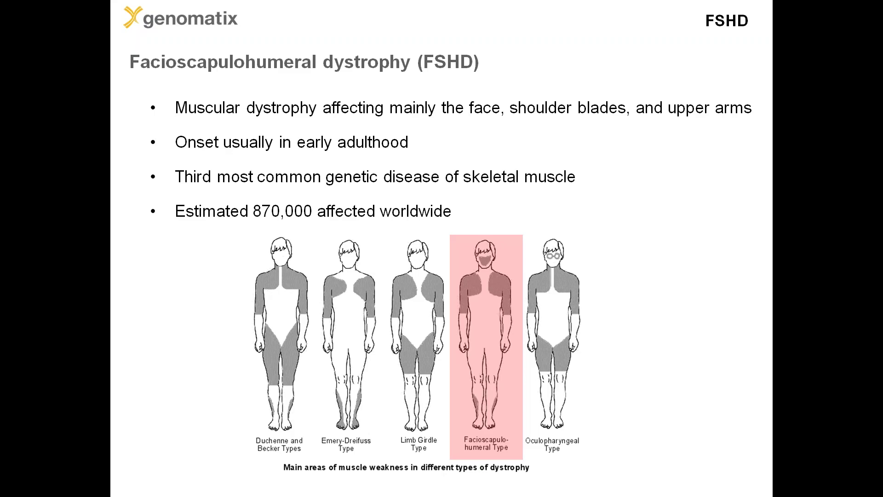
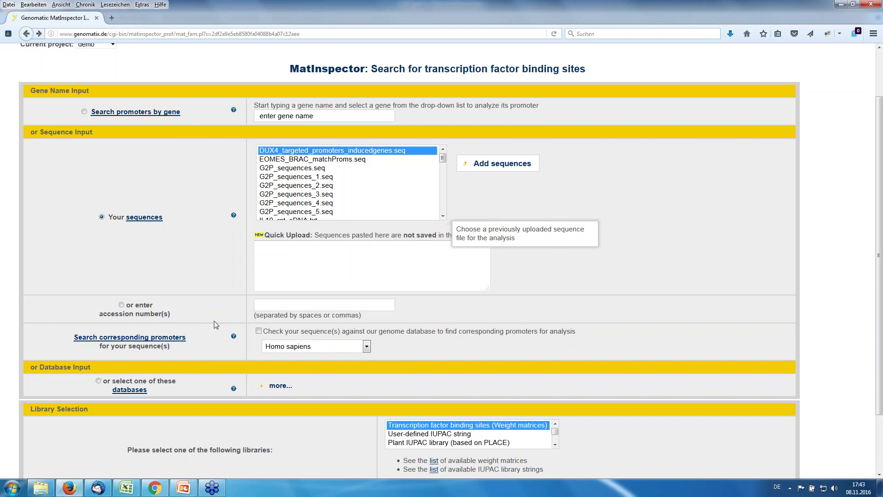
Continue with the DUX4 promoter sequences, limit the output to statistics of match numbers only, and submit the MatInspector query.
{"action": "scroll", "coordinate": [214, 323], "scroll_direction": "down", "scroll_amount": 3}
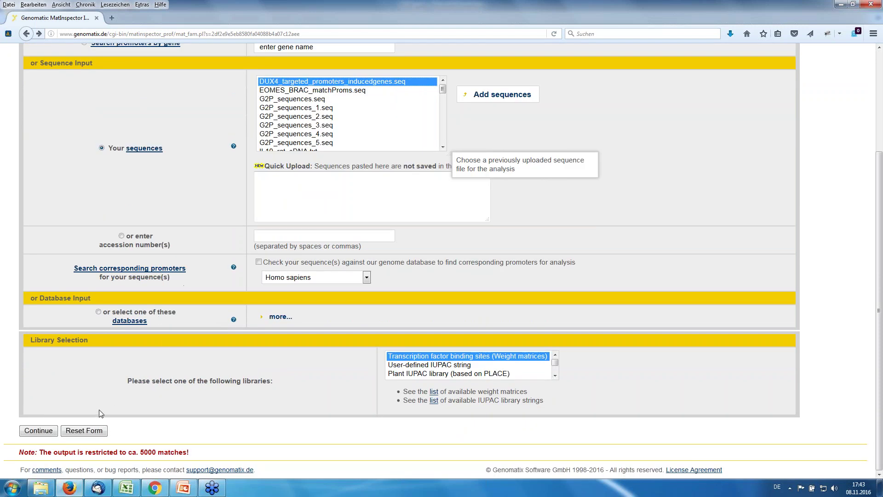
{"action": "left_click", "coordinate": [39, 431]}
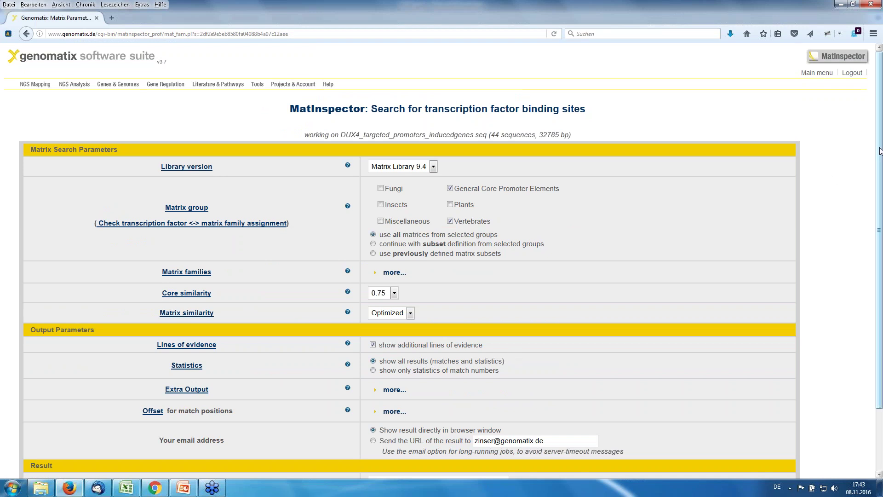
{"action": "scroll", "coordinate": [879, 154], "scroll_direction": "down", "scroll_amount": 2}
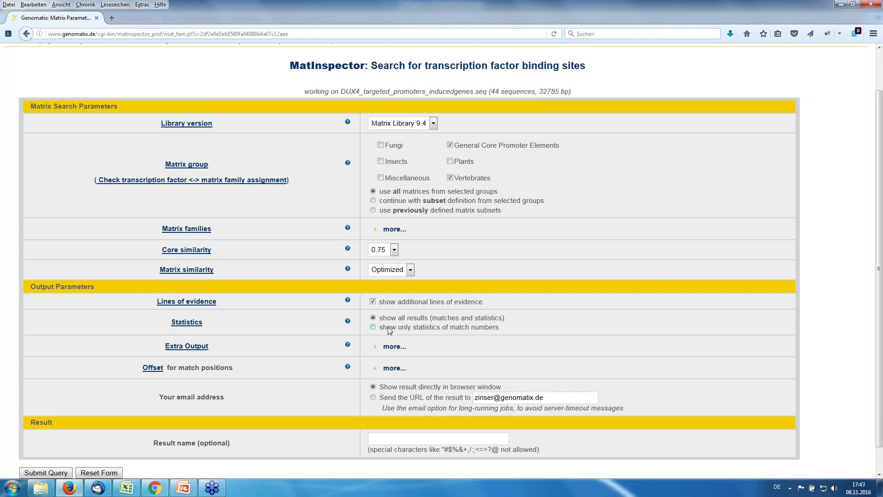
{"action": "left_click", "coordinate": [373, 327]}
{"action": "scroll", "coordinate": [68, 425], "scroll_direction": "down", "scroll_amount": 1}
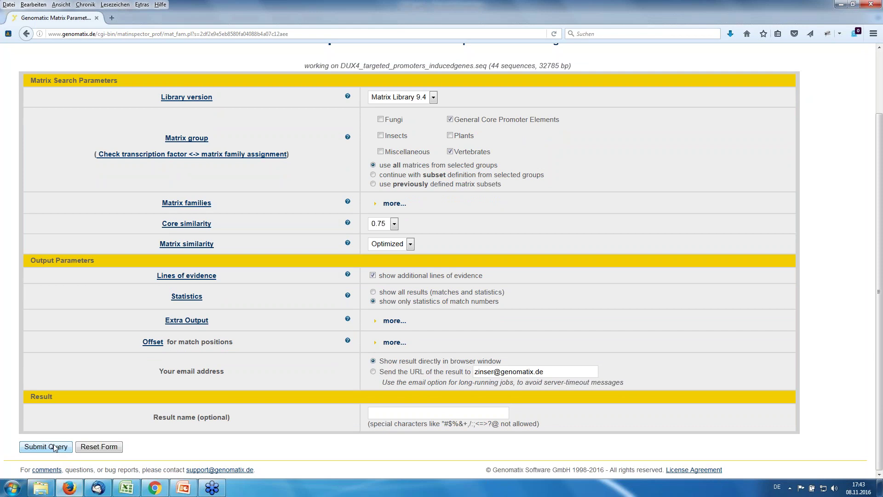
{"action": "left_click", "coordinate": [52, 449]}
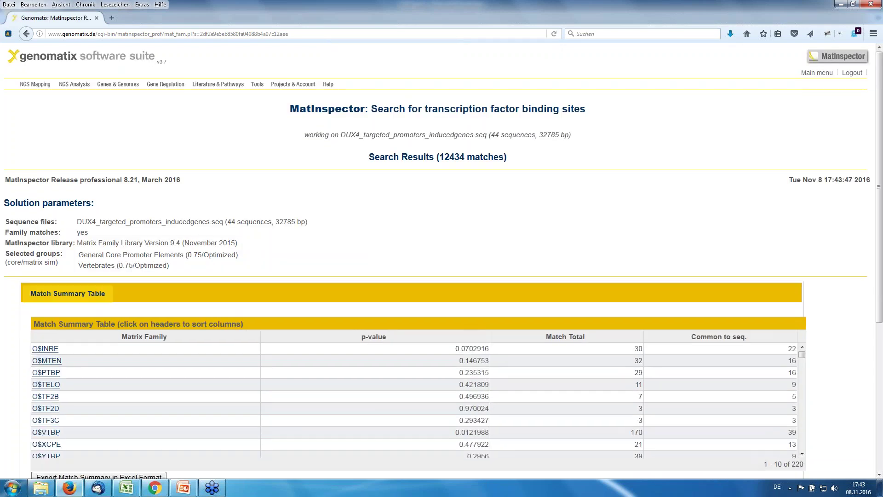
Sort the match summary table by ascending p-value, then open and read the V$DUXF matrix family description.
{"action": "scroll", "coordinate": [283, 200], "scroll_direction": "down", "scroll_amount": 3}
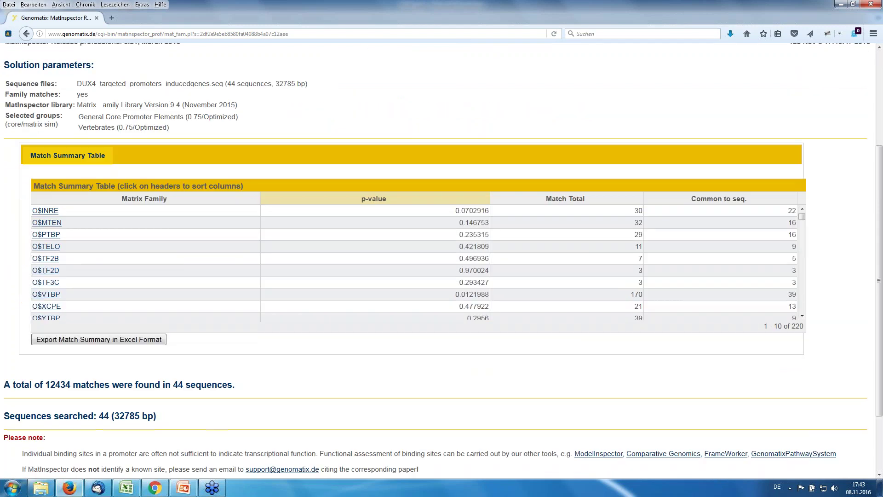
{"action": "left_click", "coordinate": [454, 204]}
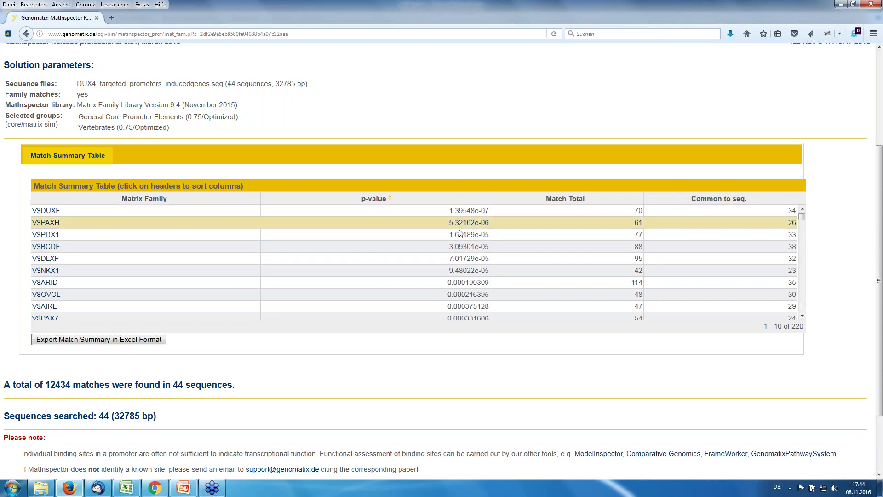
{"action": "left_click", "coordinate": [48, 210]}
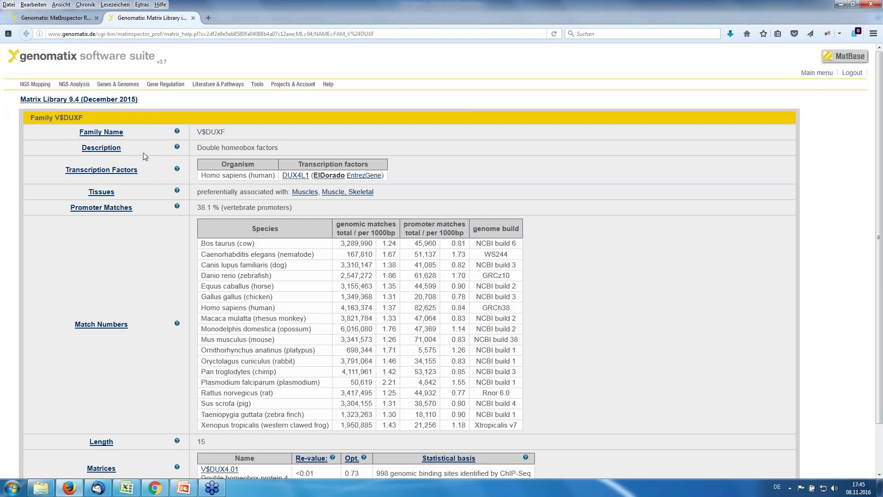
{"action": "scroll", "coordinate": [155, 179], "scroll_direction": "down", "scroll_amount": 2}
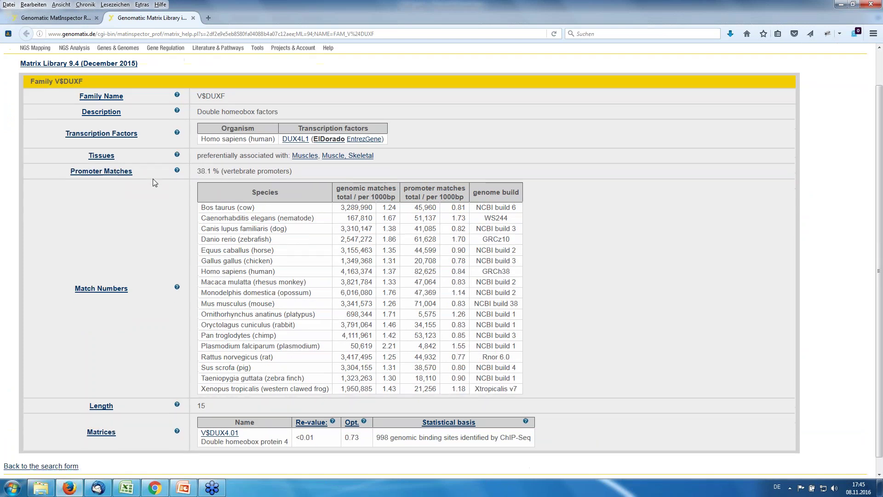
{"action": "scroll", "coordinate": [154, 179], "scroll_direction": "up", "scroll_amount": 2}
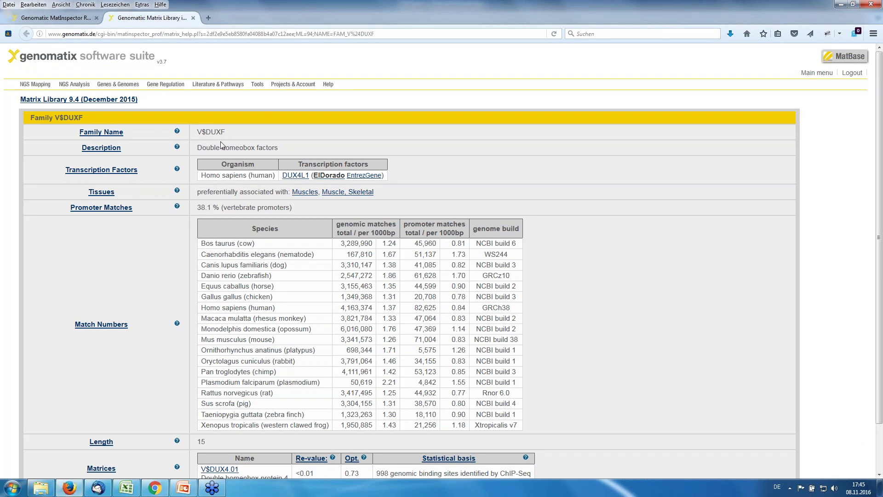
{"action": "scroll", "coordinate": [155, 201], "scroll_direction": "down", "scroll_amount": 2}
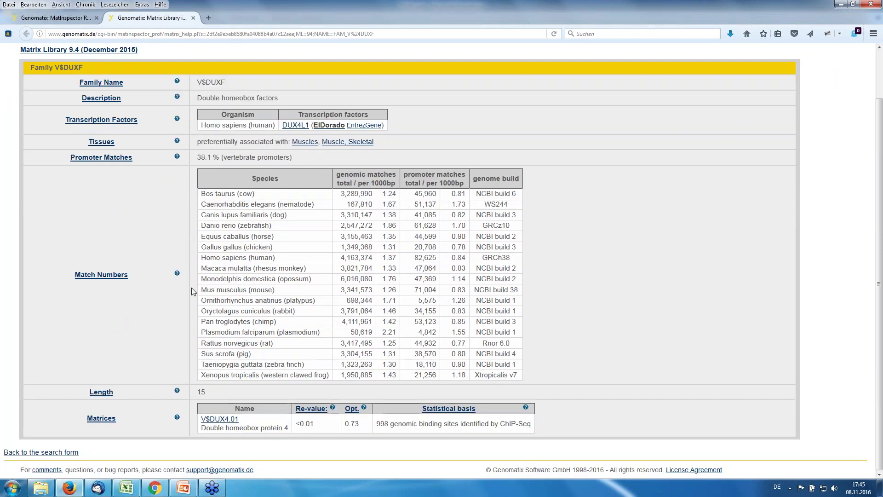
Open the V$DUX4.01 matrix entry and examine its nucleotide distribution, profile, sequence logo and the sites used to build it.
{"action": "left_click", "coordinate": [222, 421]}
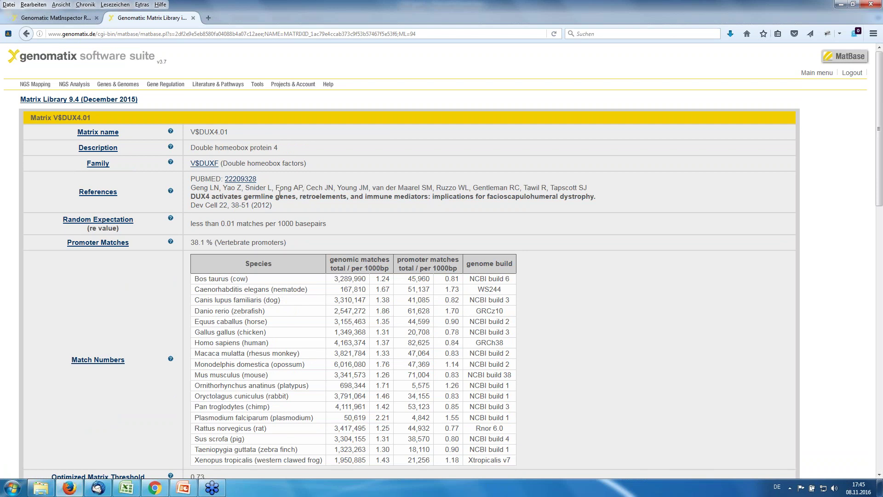
{"action": "scroll", "coordinate": [142, 253], "scroll_direction": "down", "scroll_amount": 10}
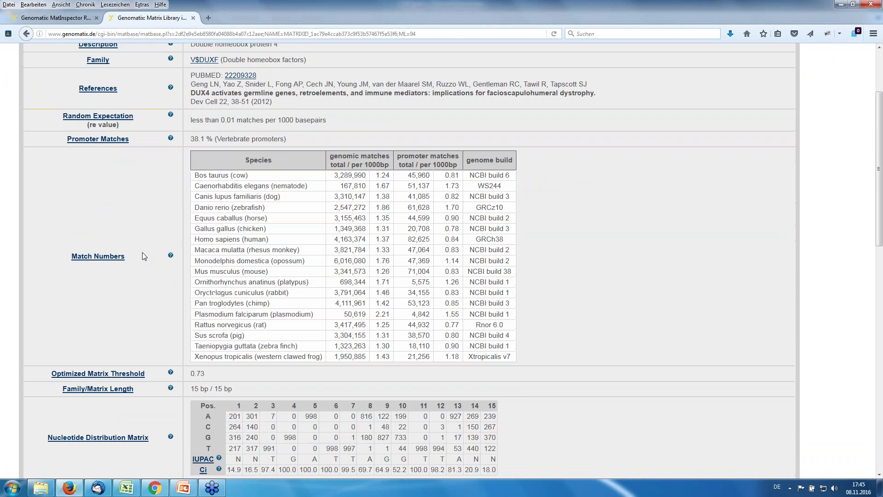
{"action": "scroll", "coordinate": [143, 256], "scroll_direction": "down", "scroll_amount": 3}
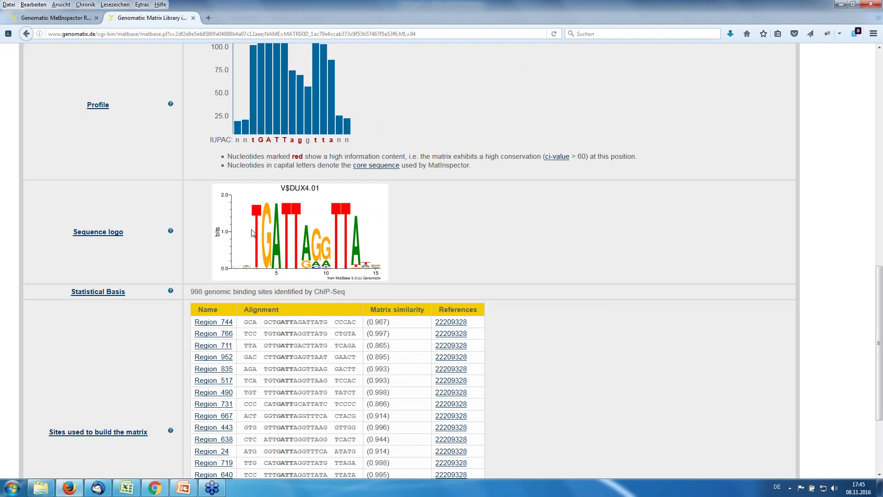
{"action": "scroll", "coordinate": [446, 222], "scroll_direction": "down", "scroll_amount": 3}
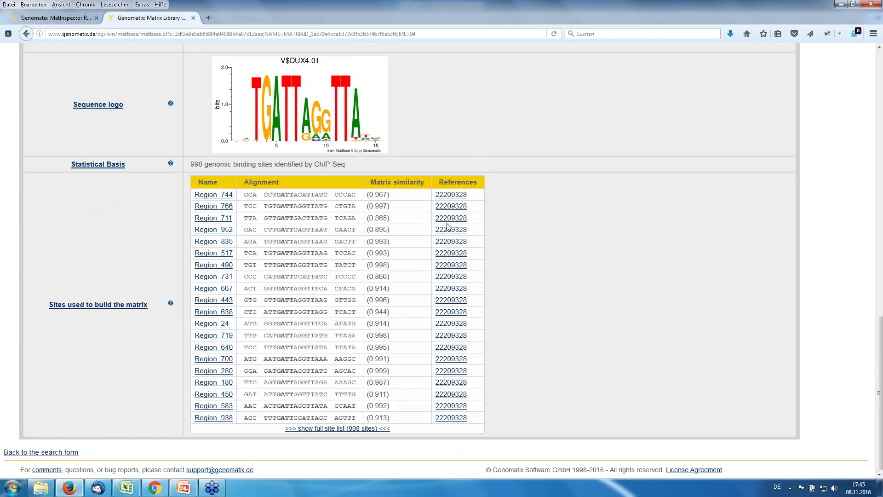
{"action": "scroll", "coordinate": [446, 223], "scroll_direction": "up", "scroll_amount": 3}
{"action": "scroll", "coordinate": [446, 223], "scroll_direction": "up", "scroll_amount": 9}
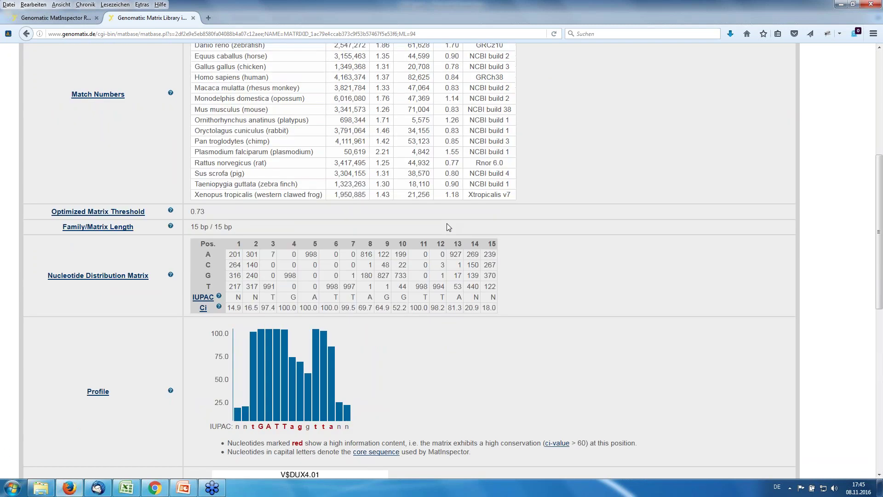
Close the matrix entry, return to the search parameters, and continue with a subset definition from the selected matrix groups.
{"action": "left_click", "coordinate": [193, 18]}
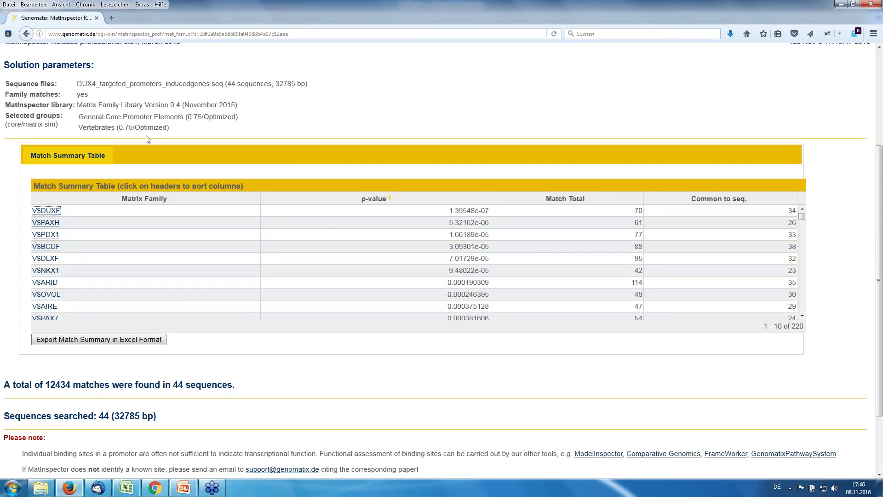
{"action": "left_click", "coordinate": [27, 34]}
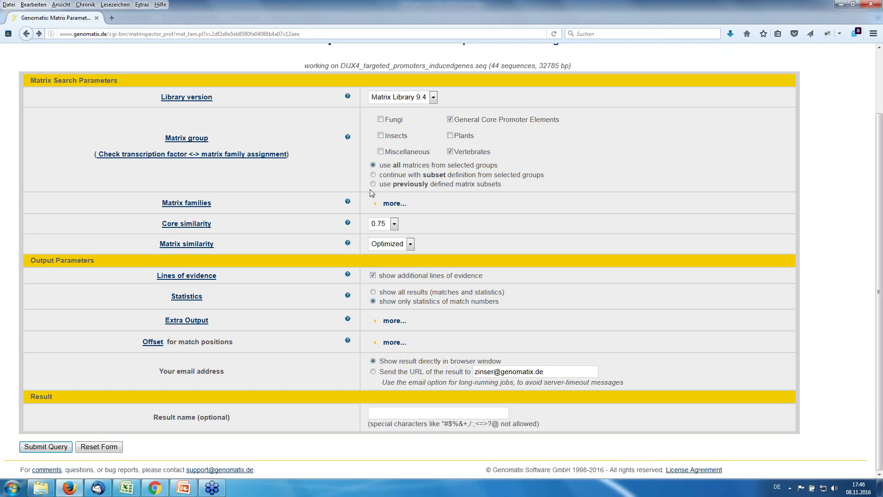
{"action": "left_click", "coordinate": [372, 174]}
{"action": "left_click", "coordinate": [44, 447]}
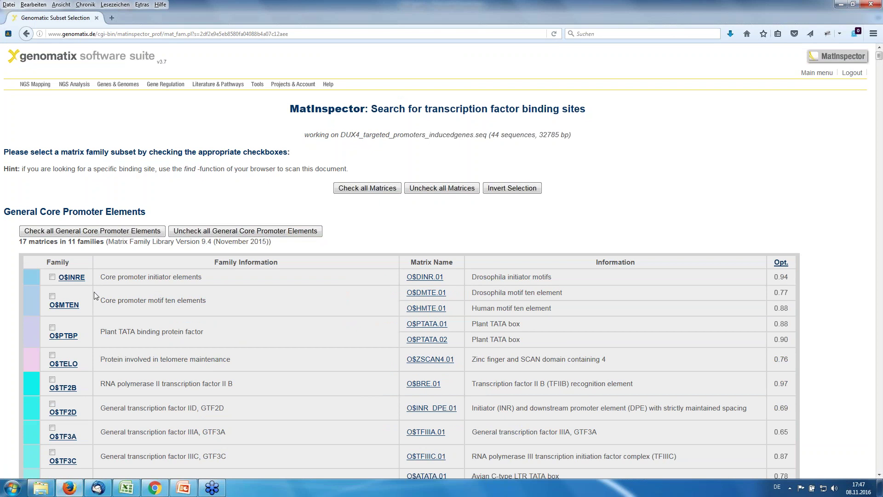
Find "duxf" on the subset selection page and include the V$DUXF double homeobox factors family.
{"action": "scroll", "coordinate": [90, 294], "scroll_direction": "down", "scroll_amount": 3}
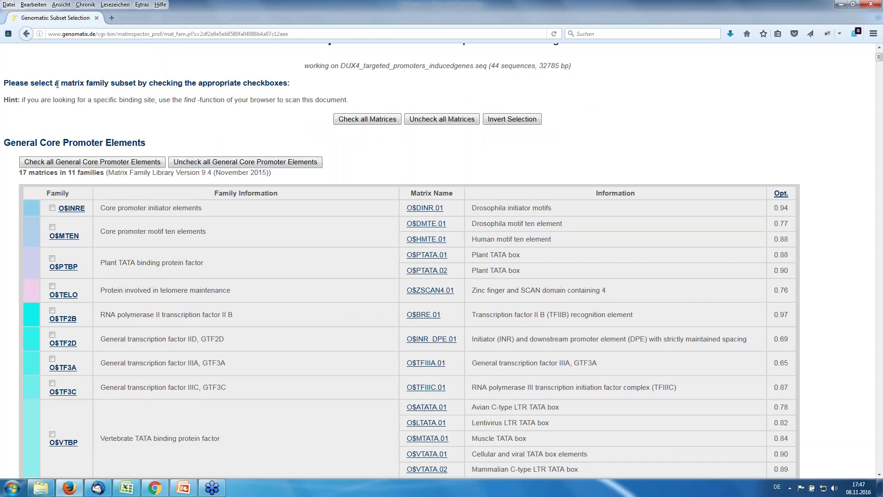
{"action": "scroll", "coordinate": [57, 84], "scroll_direction": "up", "scroll_amount": 3}
{"action": "left_click", "coordinate": [33, 5]}
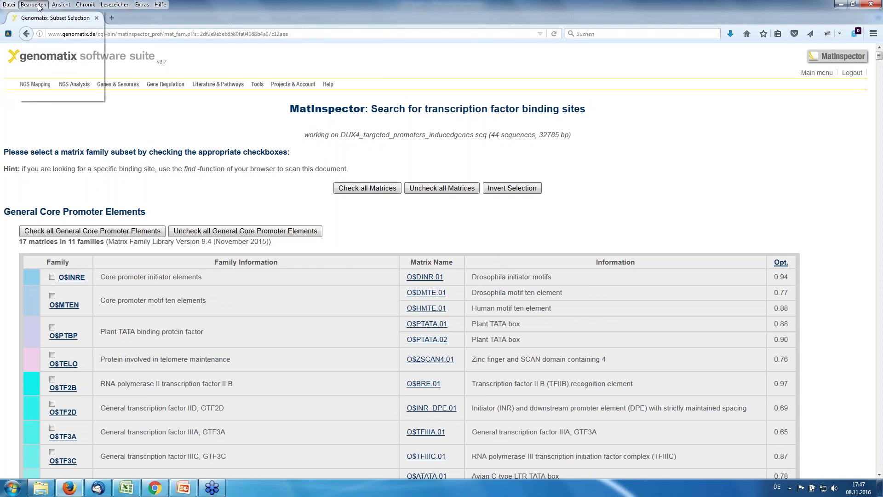
{"action": "left_click", "coordinate": [44, 99]}
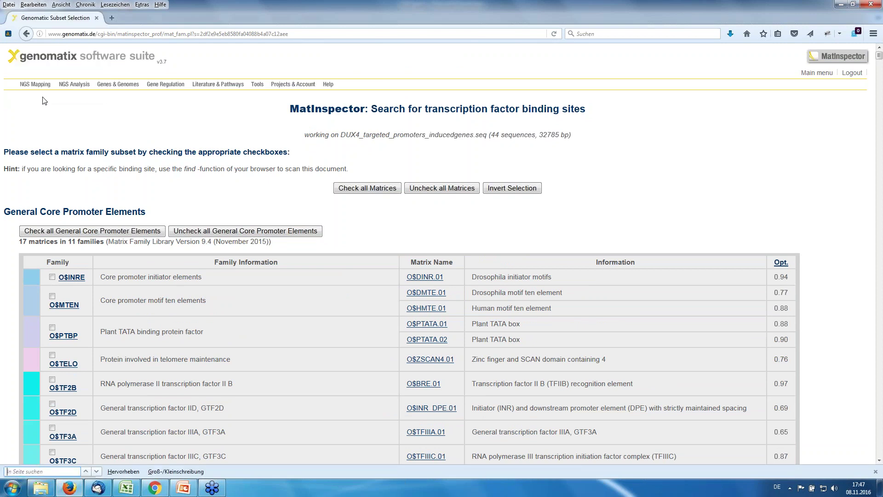
{"action": "type", "text": "duxf"}
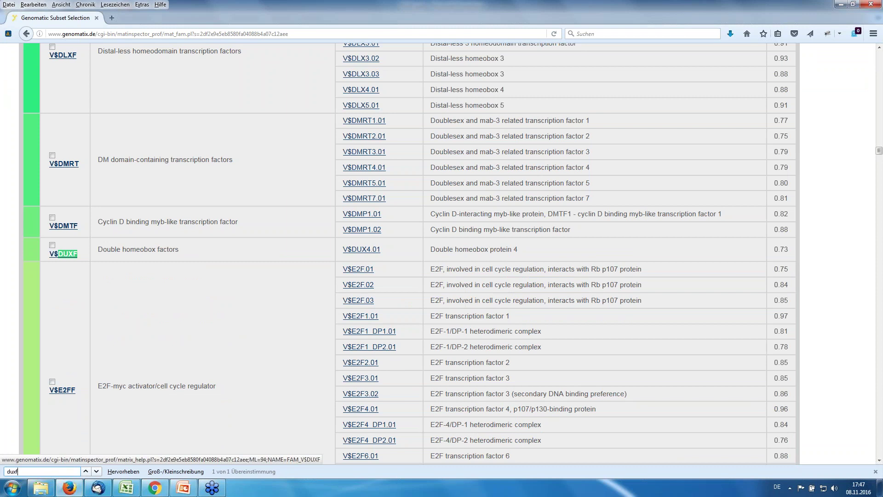
{"action": "left_click", "coordinate": [56, 277]}
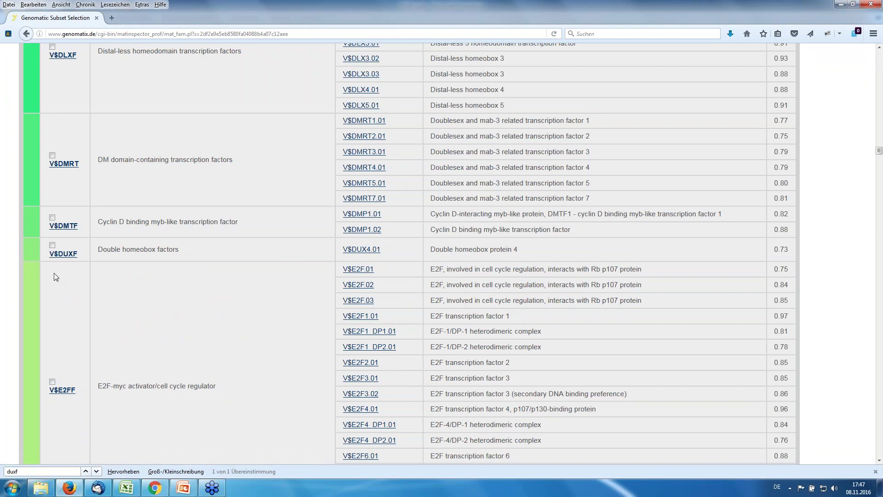
{"action": "left_click", "coordinate": [52, 245]}
Start the MatInspector search with only the chosen V$DUXF family subset.
{"action": "scroll", "coordinate": [184, 294], "scroll_direction": "down", "scroll_amount": 20}
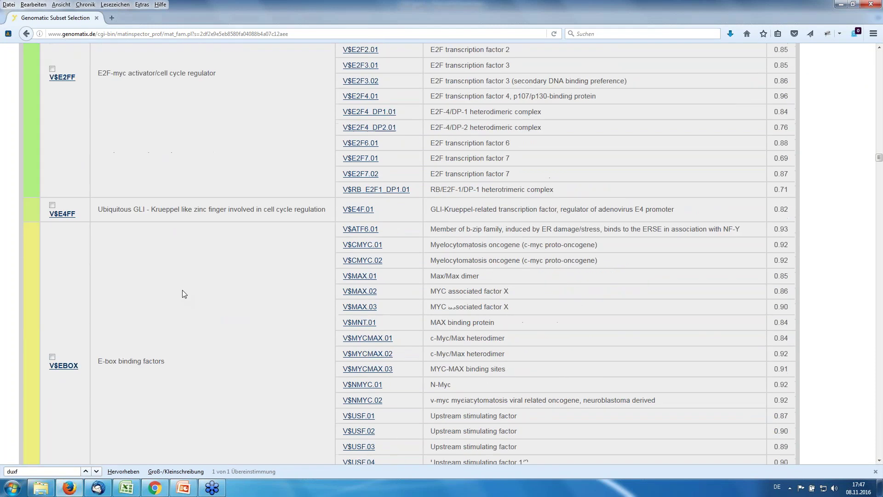
{"action": "scroll", "coordinate": [182, 294], "scroll_direction": "down", "scroll_amount": 20}
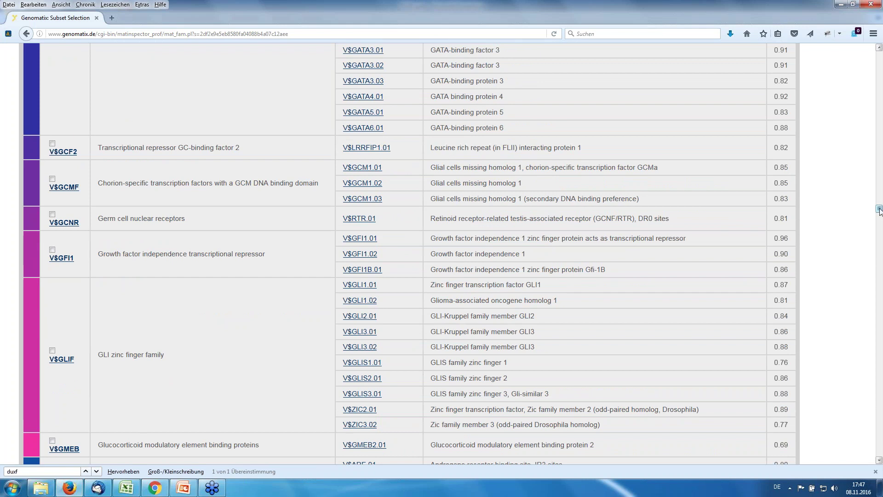
{"action": "left_click_drag", "start_coordinate": [878, 208], "coordinate": [878, 401]}
{"action": "left_click_drag", "start_coordinate": [864, 441], "coordinate": [863, 454]}
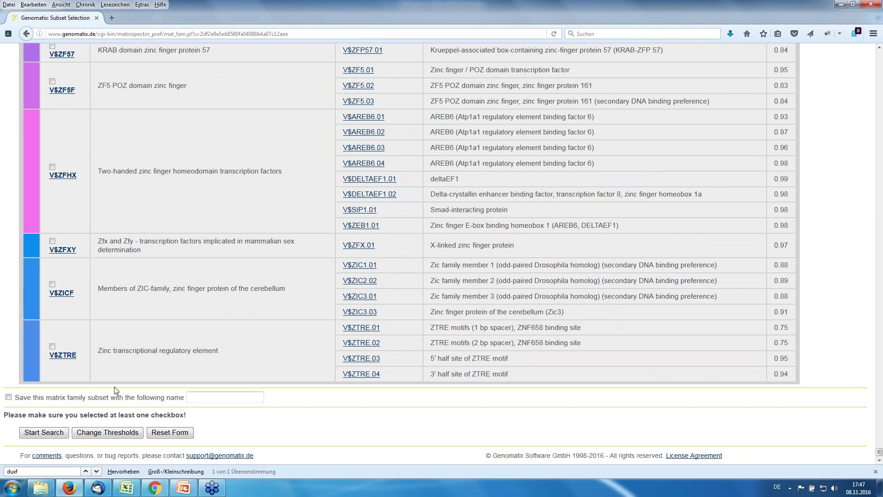
{"action": "left_click", "coordinate": [41, 434]}
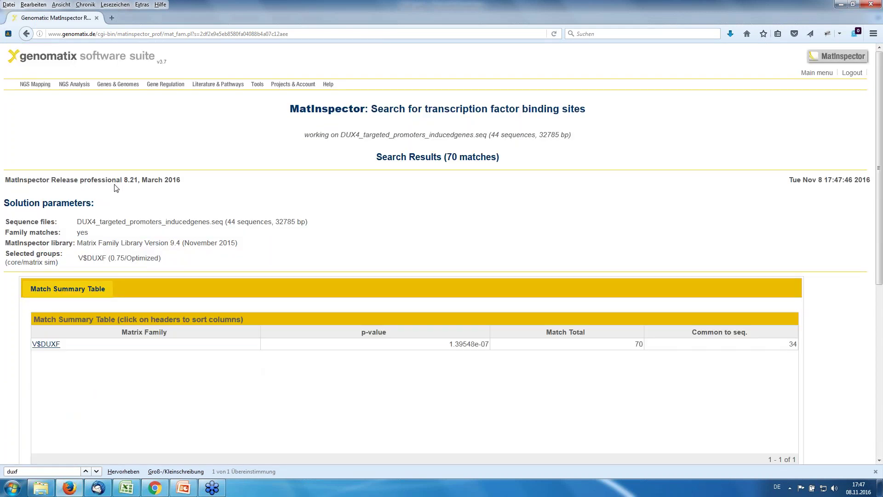
Return to the search parameters, set the statistics output to show all results (matches and statistics), and submit the query.
{"action": "left_click", "coordinate": [26, 34]}
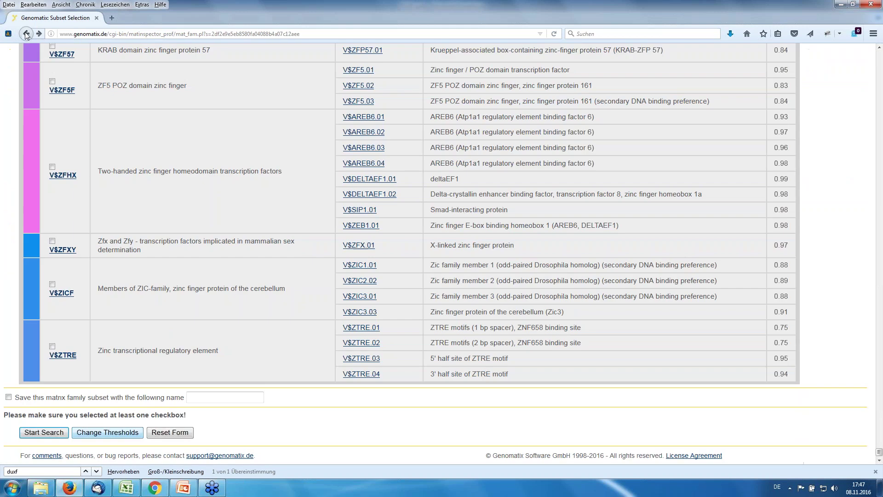
{"action": "left_click", "coordinate": [26, 34]}
{"action": "left_click", "coordinate": [373, 293]}
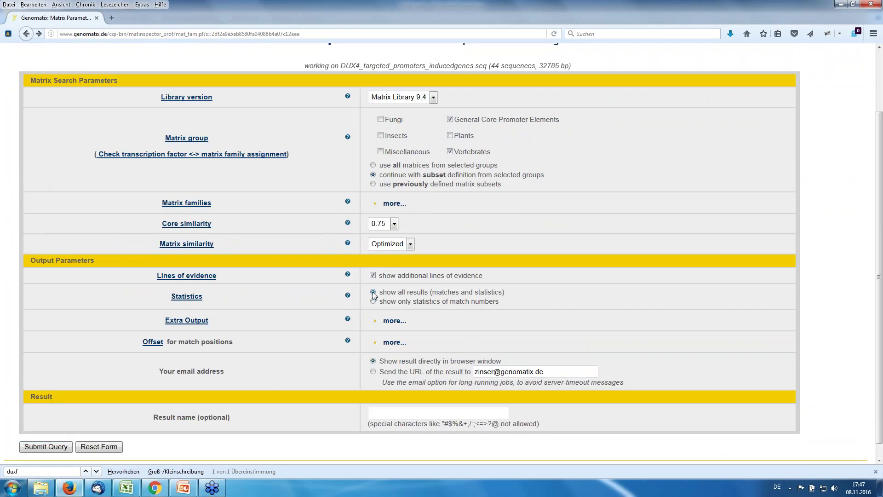
{"action": "left_click", "coordinate": [56, 448]}
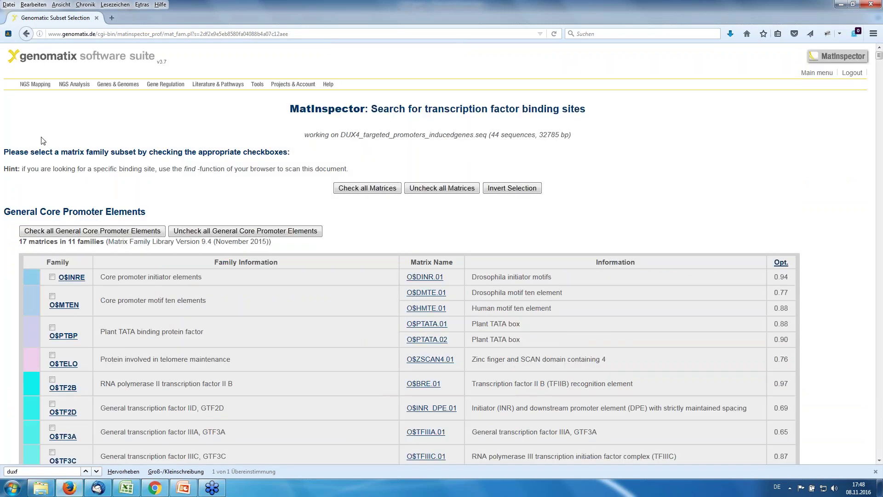
Find "duxf" in the matrix family list again, select V$DUXF, and start the search for full match results.
{"action": "left_click", "coordinate": [33, 4]}
{"action": "left_click", "coordinate": [48, 95]}
{"action": "type", "text": "duxf"}
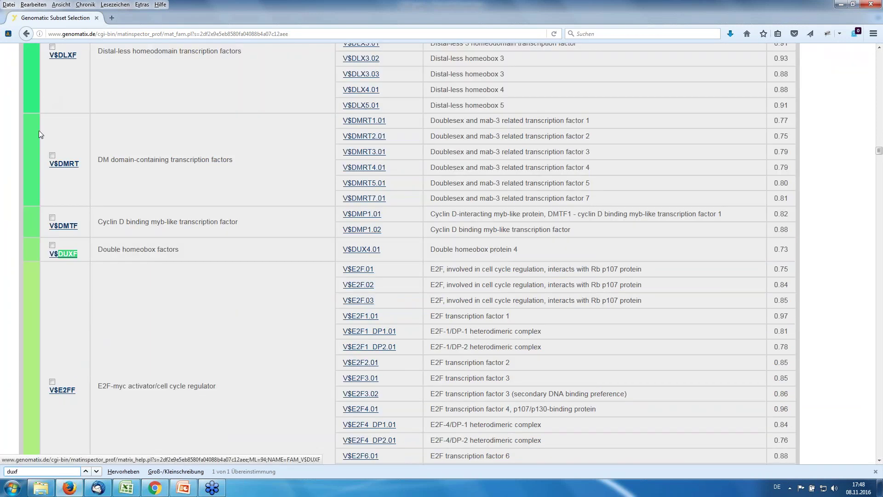
{"action": "scroll", "coordinate": [38, 267], "scroll_direction": "down", "scroll_amount": 10}
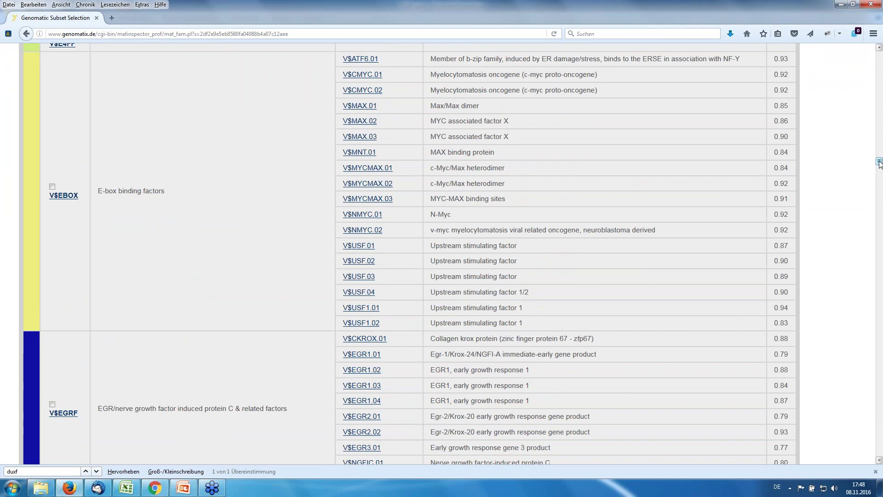
{"action": "left_click_drag", "start_coordinate": [878, 165], "coordinate": [879, 452]}
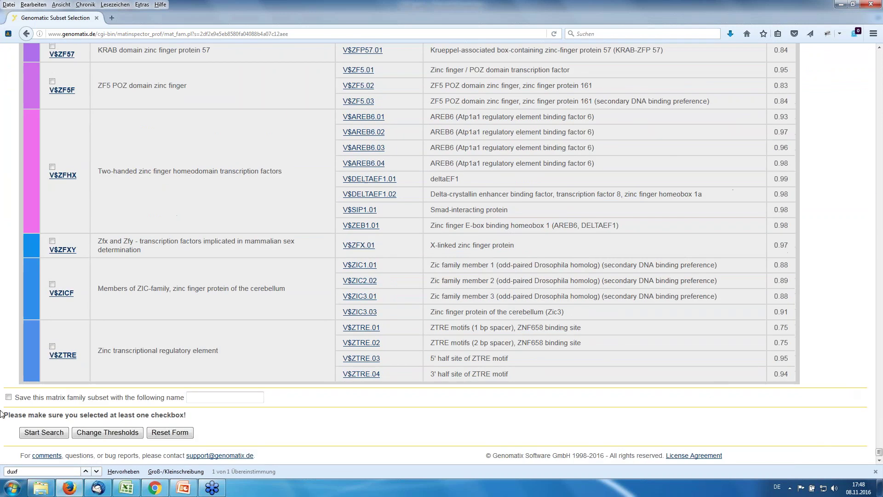
{"action": "left_click", "coordinate": [54, 435]}
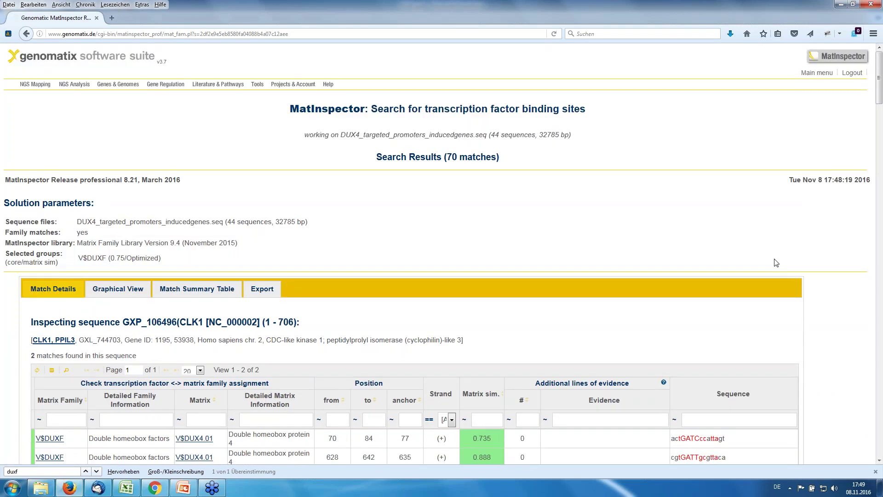
Review the V$DUXF match details for each promoter, including the match totals and the sequences without matches.
{"action": "scroll", "coordinate": [831, 236], "scroll_direction": "down", "scroll_amount": 3}
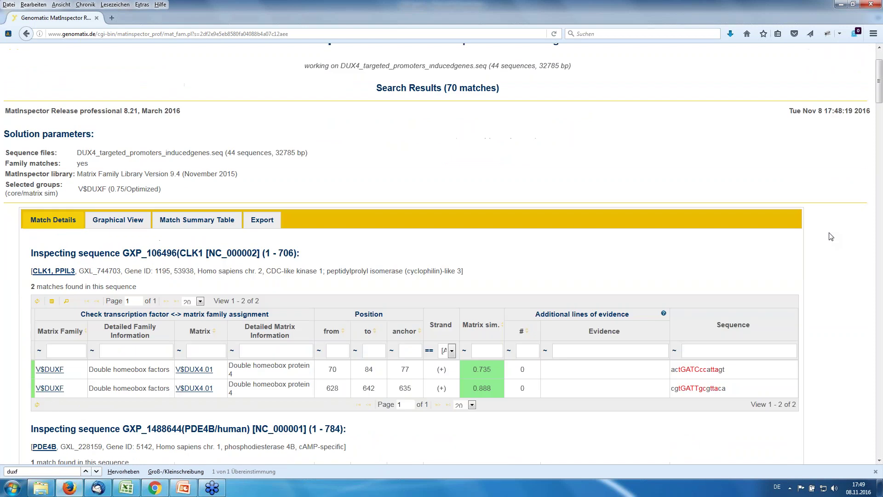
{"action": "scroll", "coordinate": [831, 236], "scroll_direction": "down", "scroll_amount": 3}
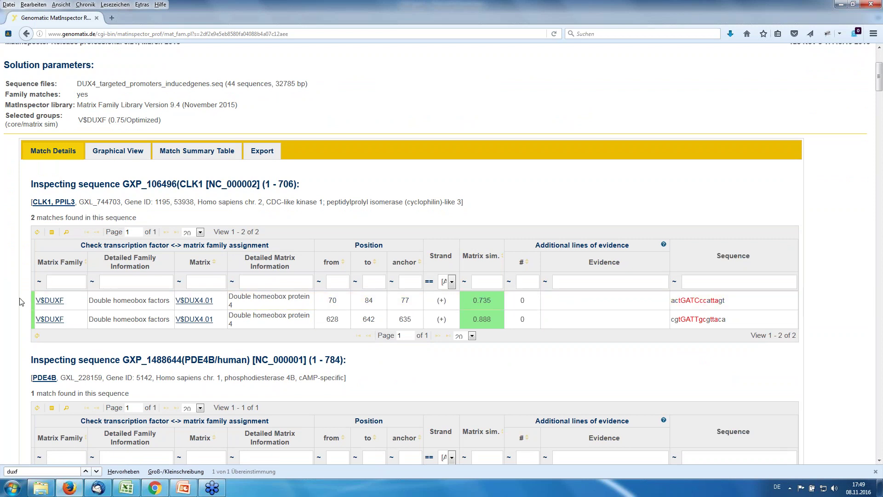
{"action": "scroll", "coordinate": [19, 301], "scroll_direction": "down", "scroll_amount": 5}
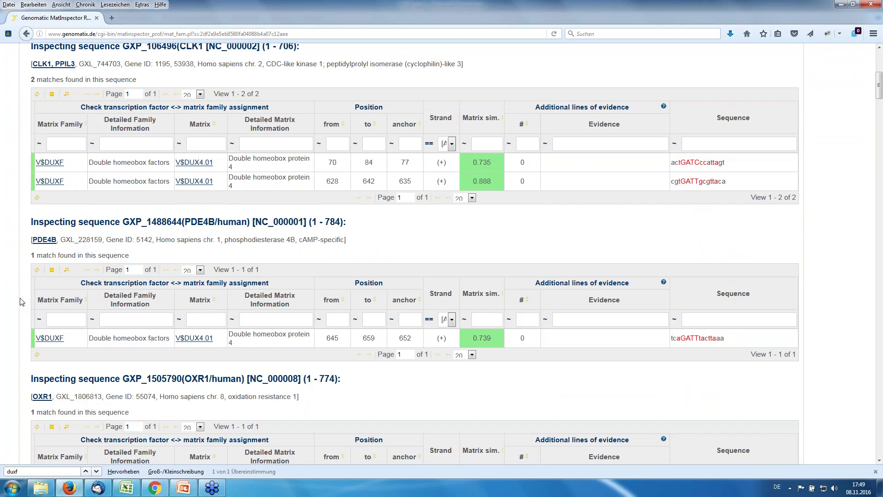
{"action": "scroll", "coordinate": [20, 301], "scroll_direction": "down", "scroll_amount": 3}
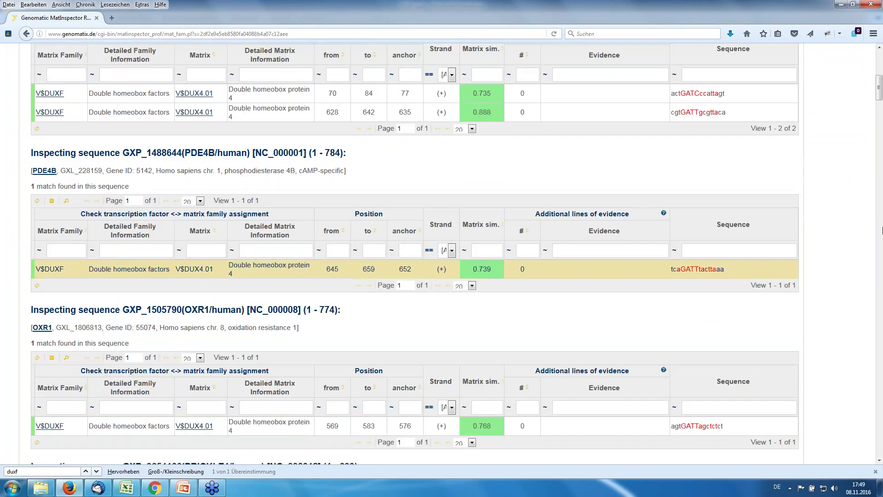
{"action": "left_click_drag", "start_coordinate": [881, 90], "coordinate": [881, 458]}
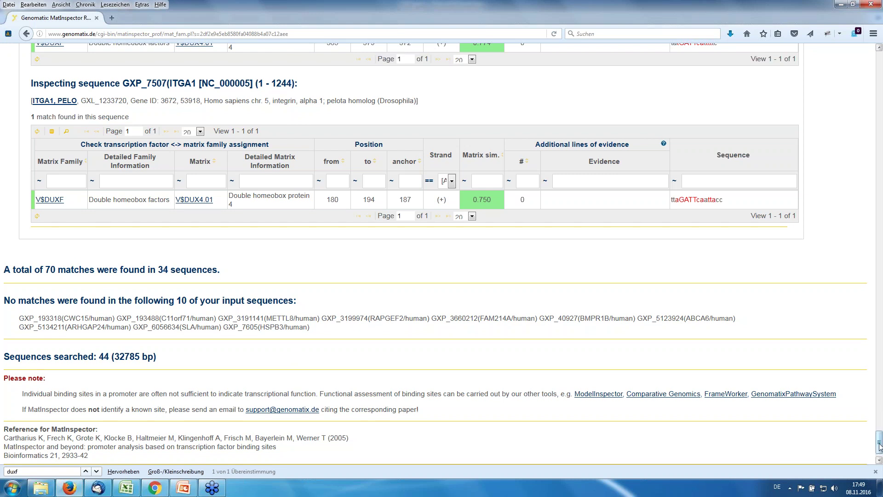
{"action": "left_click_drag", "start_coordinate": [878, 444], "coordinate": [879, 64]}
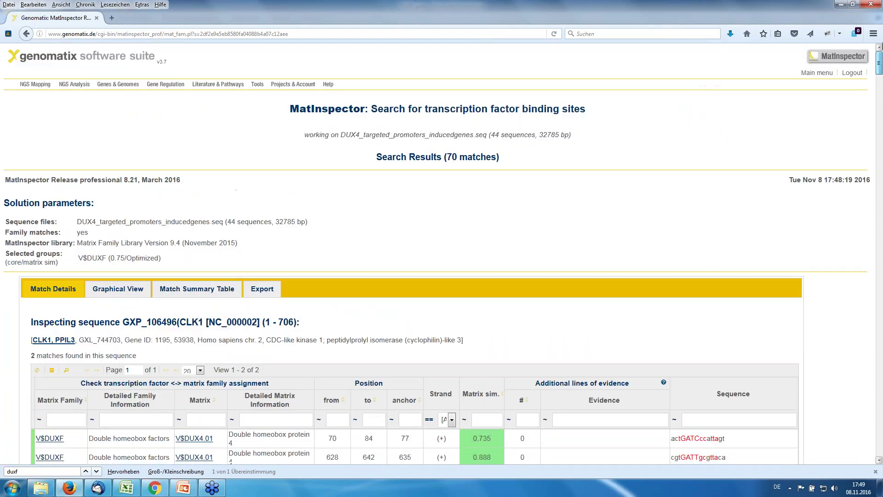
Open the graphical view and examine where the V$DUXF sites lie relative to the transcription start sites in each promoter.
{"action": "left_click", "coordinate": [143, 291]}
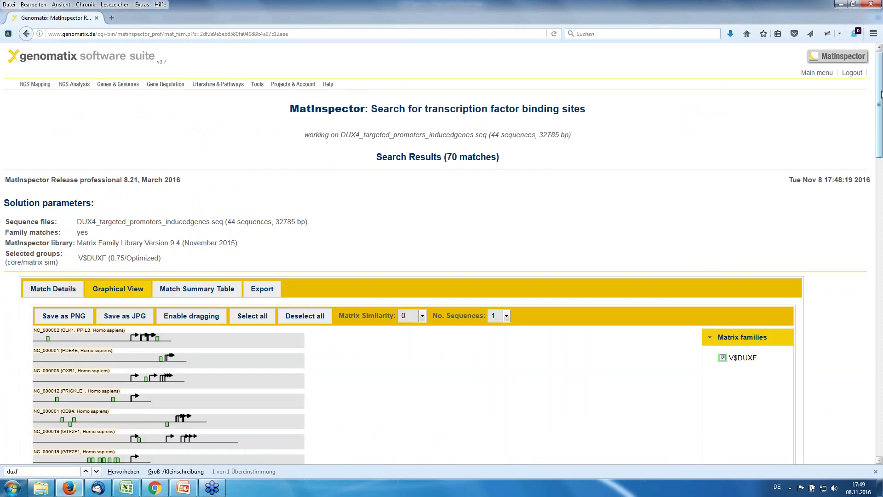
{"action": "scroll", "coordinate": [881, 92], "scroll_direction": "down", "scroll_amount": 5}
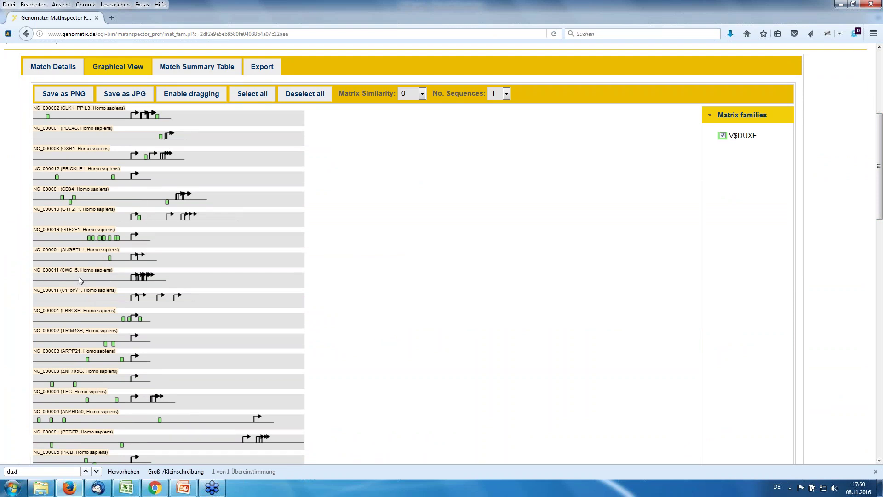
{"action": "scroll", "coordinate": [78, 277], "scroll_direction": "down", "scroll_amount": 3}
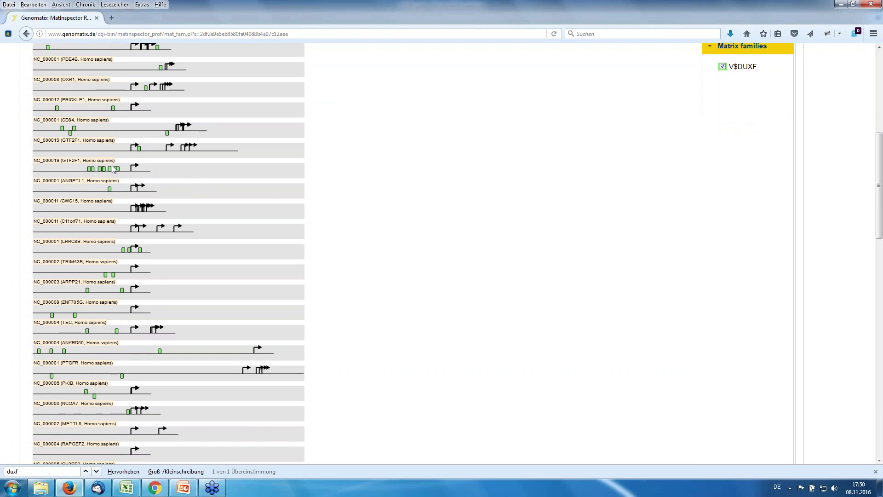
{"action": "scroll", "coordinate": [325, 187], "scroll_direction": "up", "scroll_amount": 3}
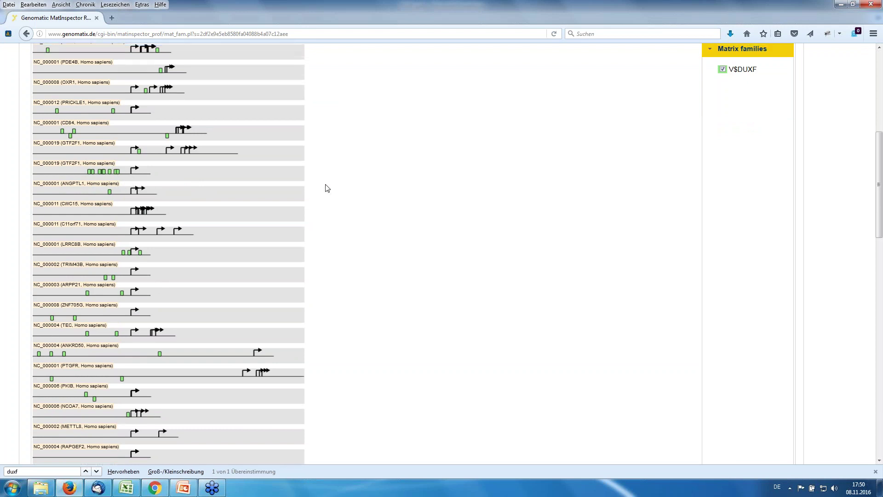
{"action": "scroll", "coordinate": [327, 188], "scroll_direction": "up", "scroll_amount": 3}
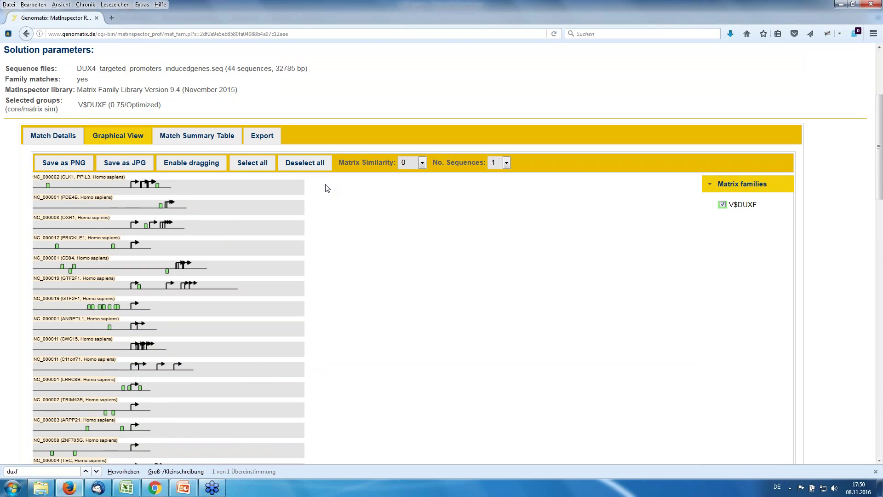
{"action": "scroll", "coordinate": [327, 188], "scroll_direction": "up", "scroll_amount": 3}
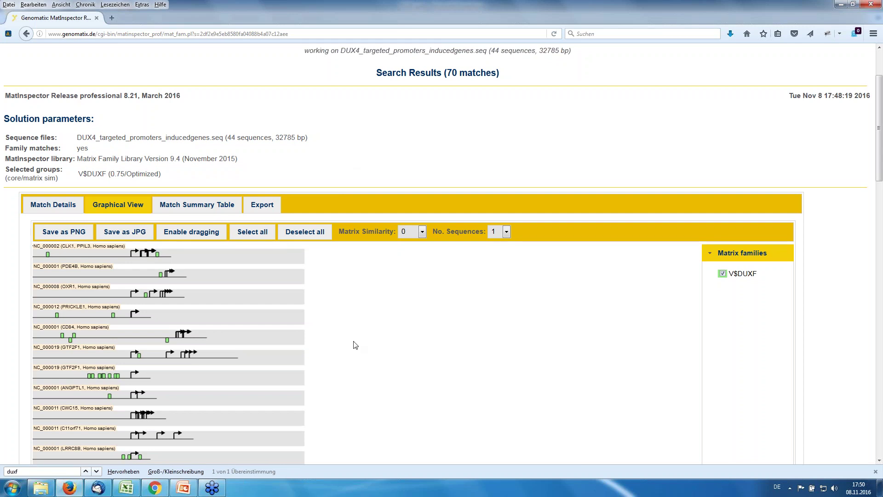
{"action": "scroll", "coordinate": [332, 359], "scroll_direction": "down", "scroll_amount": 3}
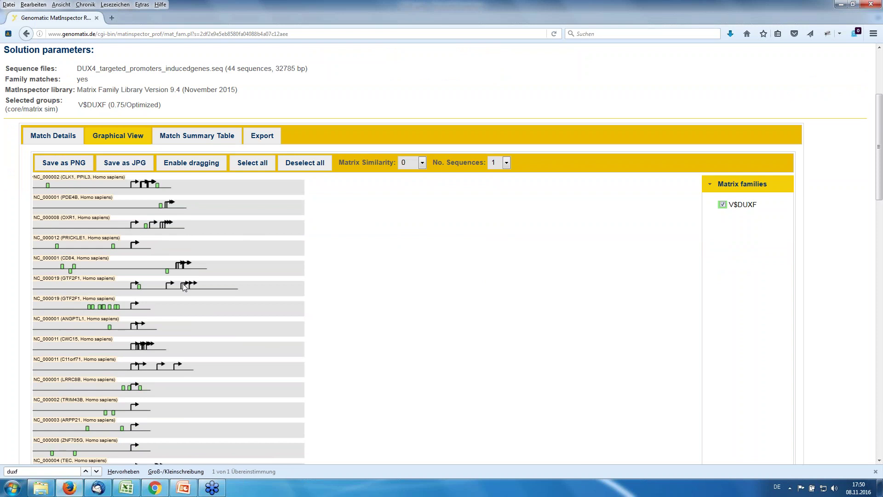
Return to the search parameters, set the matrix similarity to Opt.-0.02, and submit the query.
{"action": "left_click", "coordinate": [26, 34]}
{"action": "left_click", "coordinate": [26, 35]}
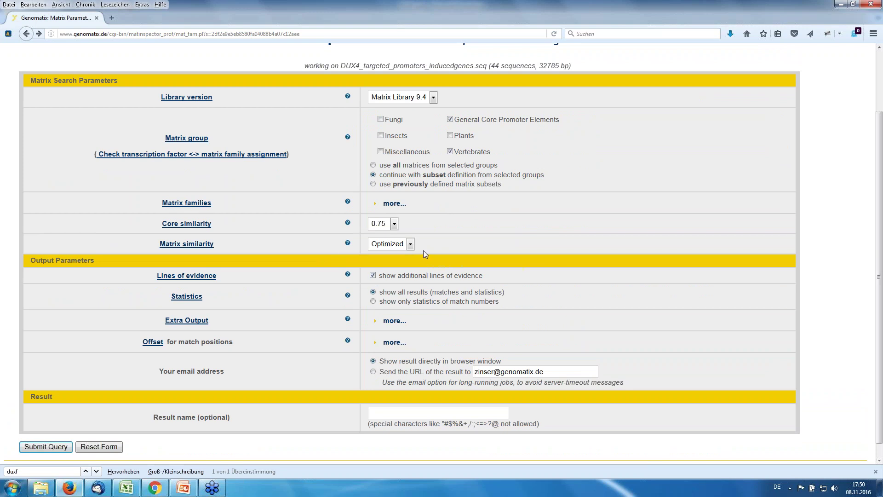
{"action": "mouse_move", "coordinate": [403, 245]}
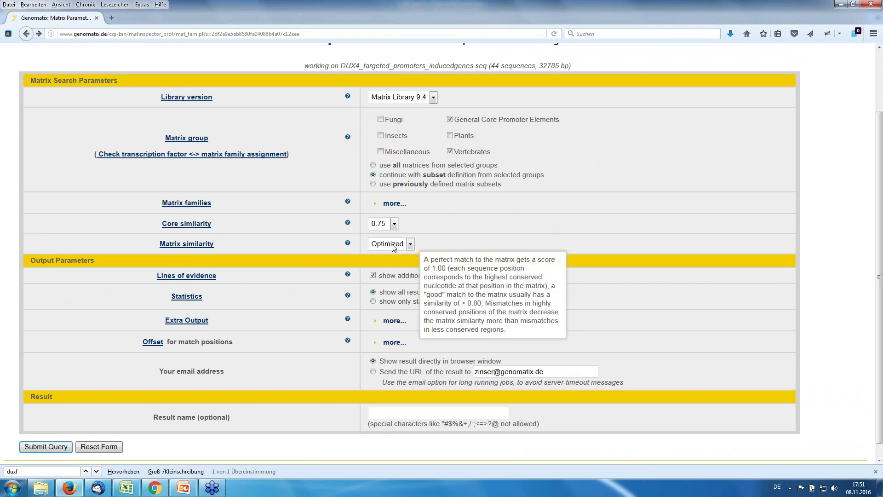
{"action": "left_click", "coordinate": [411, 248]}
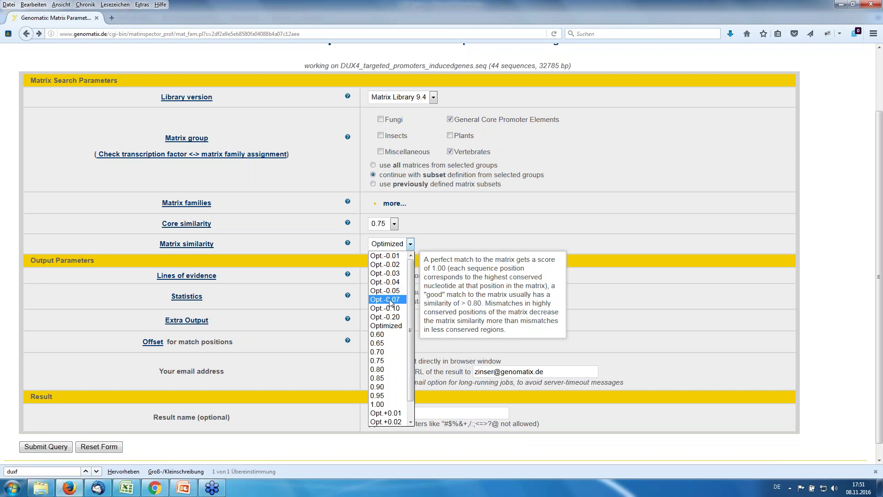
{"action": "left_click", "coordinate": [392, 264]}
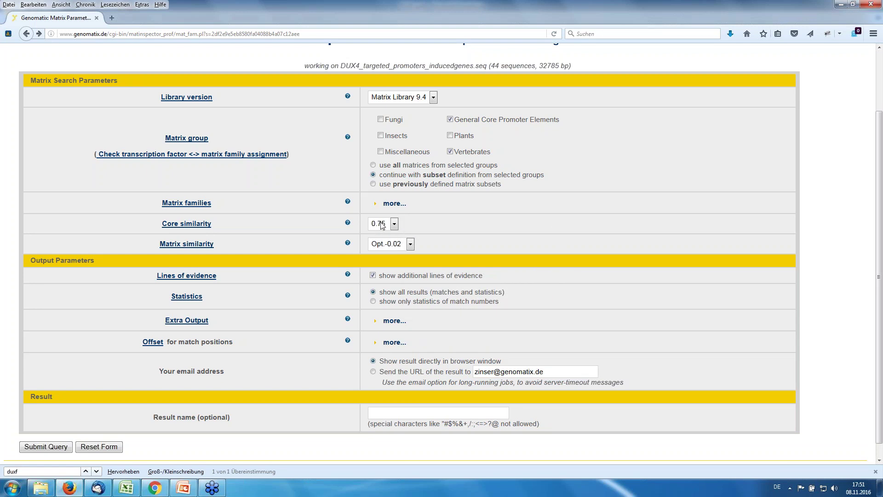
{"action": "mouse_move", "coordinate": [386, 228]}
{"action": "left_click", "coordinate": [54, 448]}
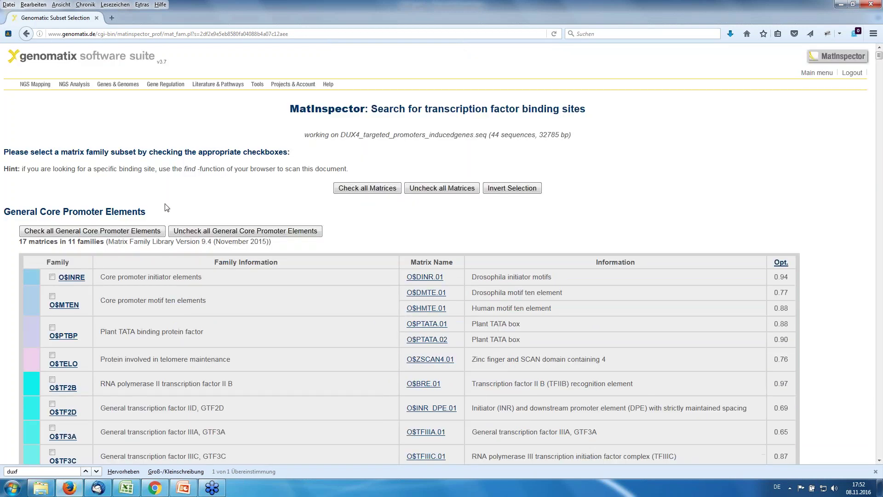
Find "duxf" in the matrix family list, select the V$DUXF family, and start the search with the relaxed threshold.
{"action": "left_click", "coordinate": [33, 5]}
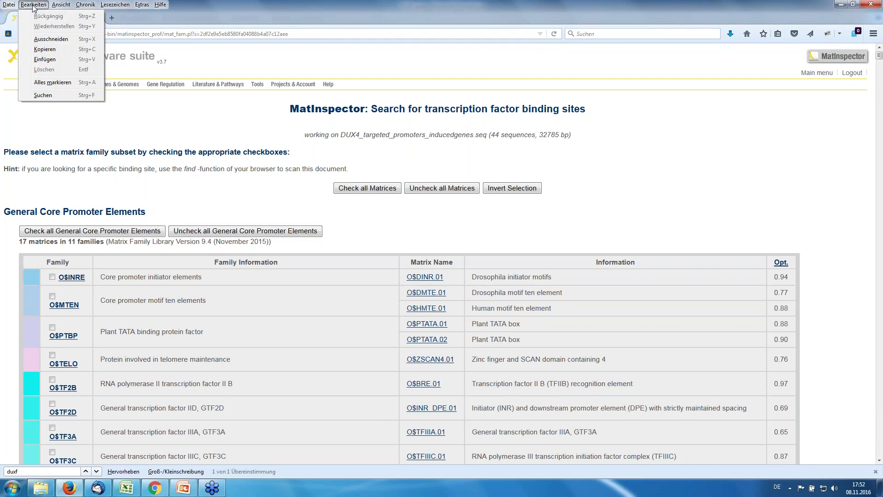
{"action": "left_click", "coordinate": [43, 95]}
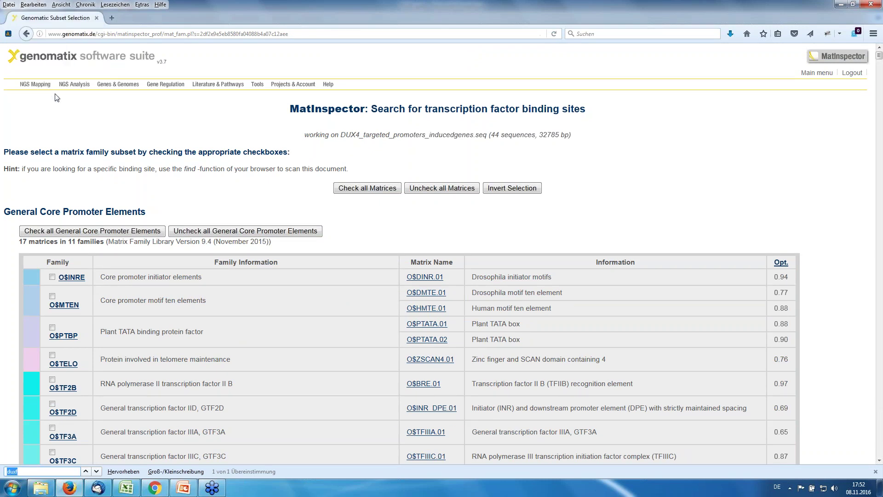
{"action": "type", "text": "duxf"}
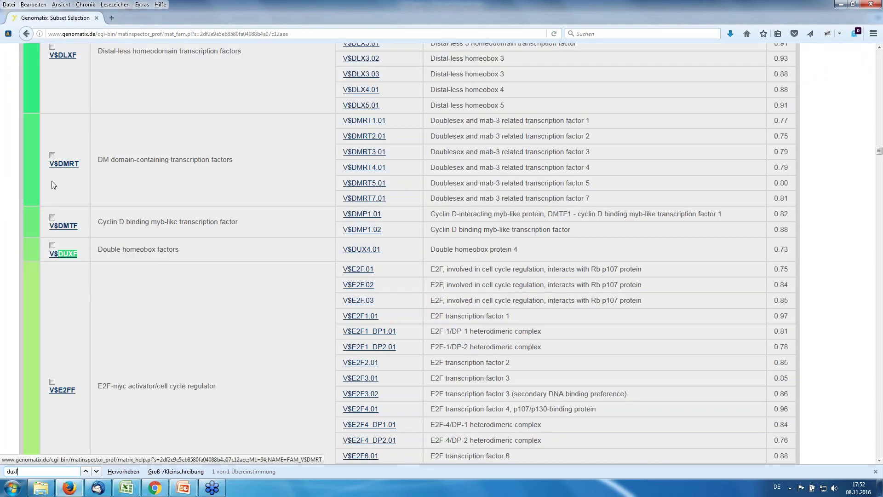
{"action": "left_click", "coordinate": [52, 245]}
{"action": "scroll", "coordinate": [23, 308], "scroll_direction": "down", "scroll_amount": 5}
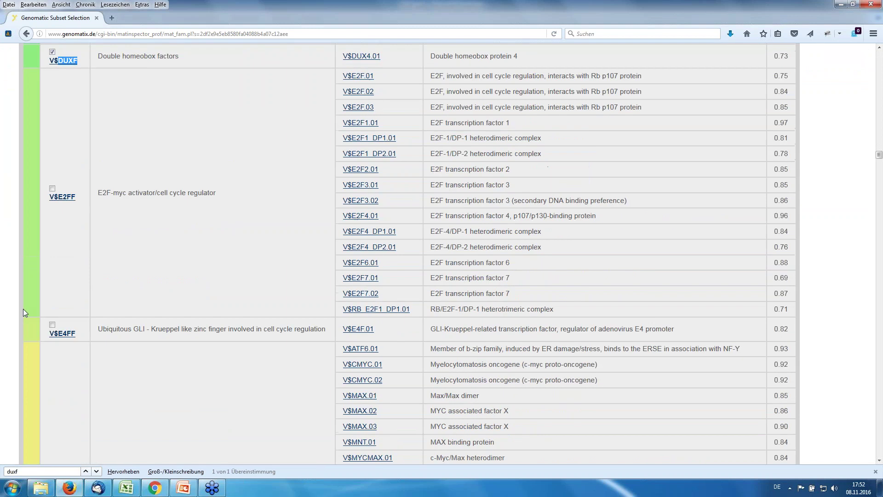
{"action": "scroll", "coordinate": [23, 308], "scroll_direction": "down", "scroll_amount": 20}
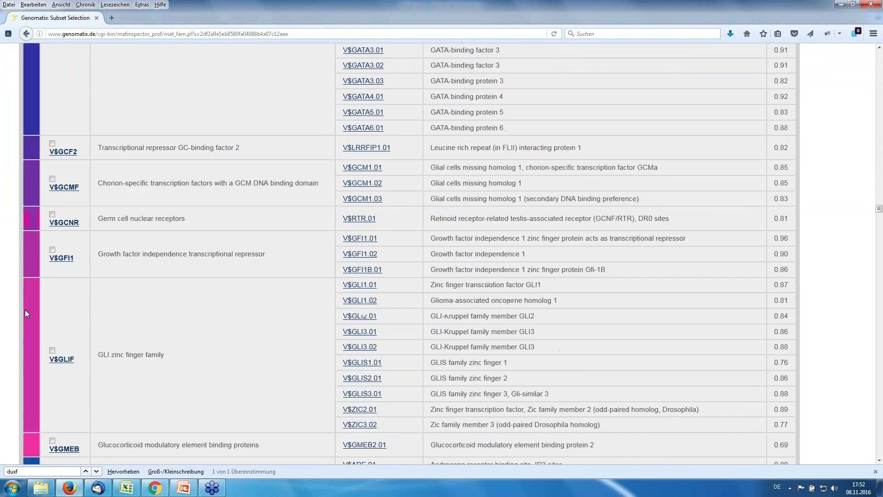
{"action": "scroll", "coordinate": [25, 310], "scroll_direction": "down", "scroll_amount": 15}
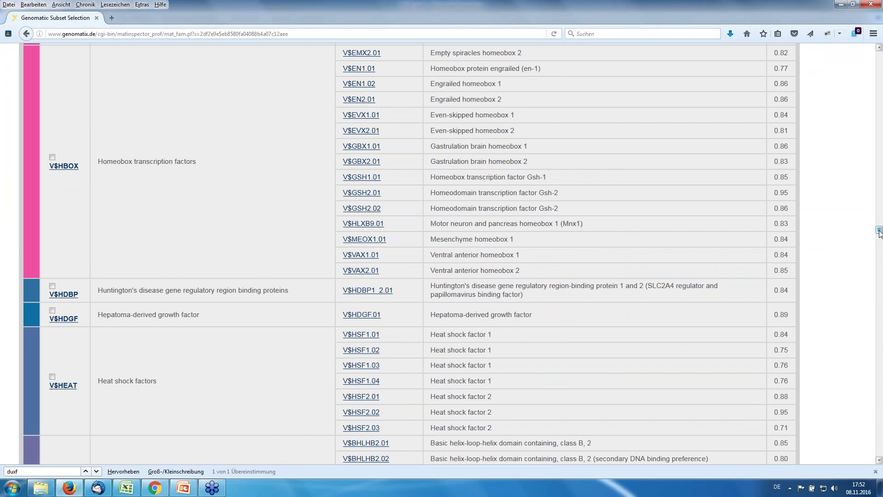
{"action": "left_click_drag", "start_coordinate": [878, 232], "coordinate": [878, 453]}
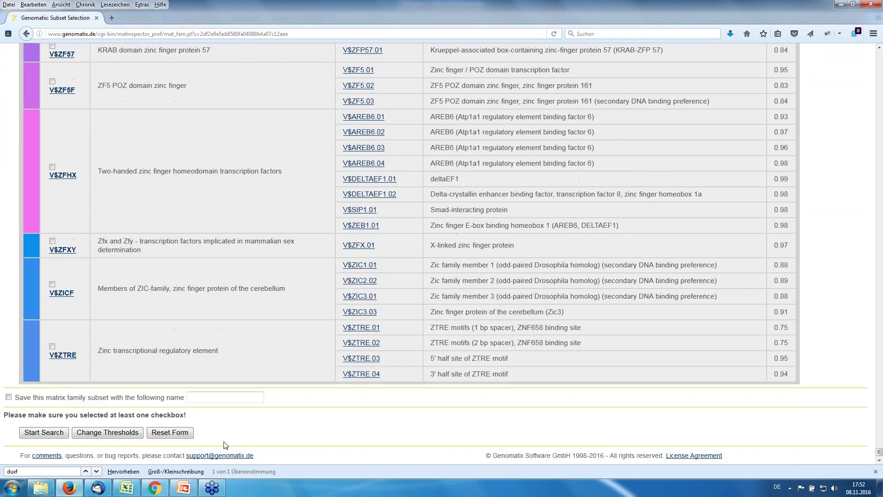
{"action": "left_click", "coordinate": [57, 432]}
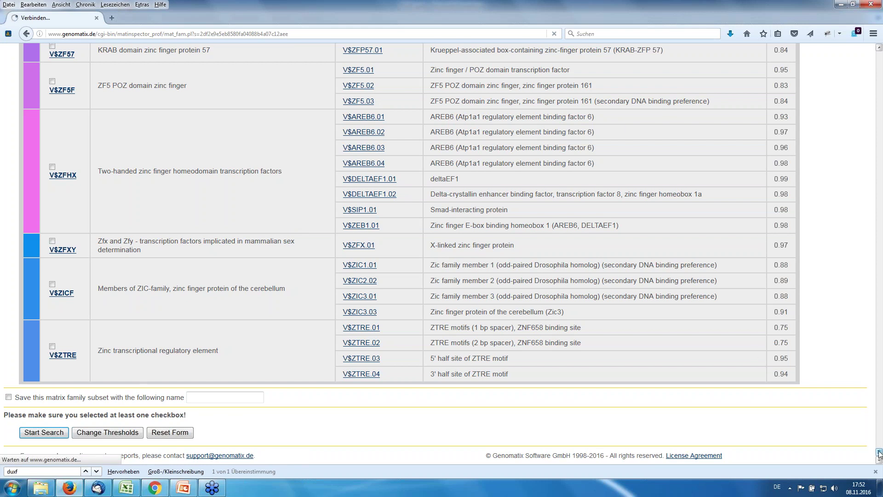
Review the relaxed-threshold V$DUXF results, checking the matrix similarity scores, match totals and sequences without matches.
{"action": "left_click_drag", "start_coordinate": [878, 453], "coordinate": [879, 53]}
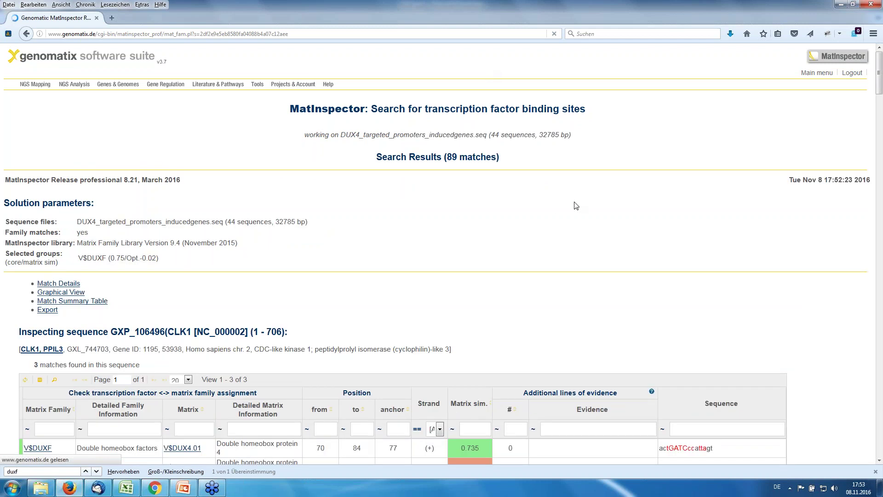
{"action": "scroll", "coordinate": [574, 201], "scroll_direction": "down", "scroll_amount": 3}
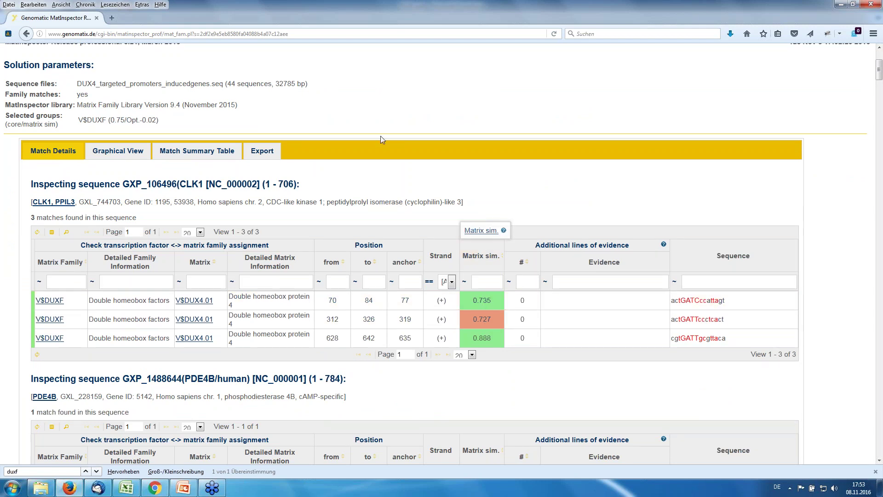
{"action": "scroll", "coordinate": [381, 138], "scroll_direction": "up", "scroll_amount": 3}
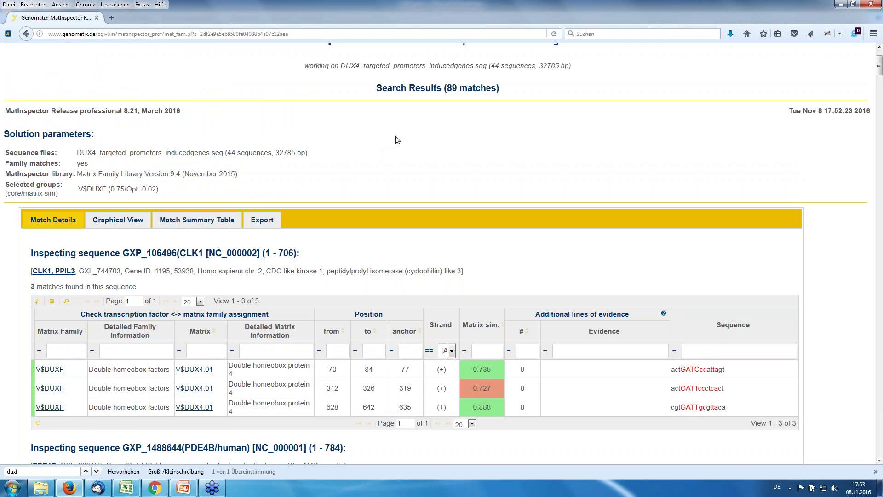
{"action": "left_click_drag", "start_coordinate": [879, 67], "coordinate": [875, 455]}
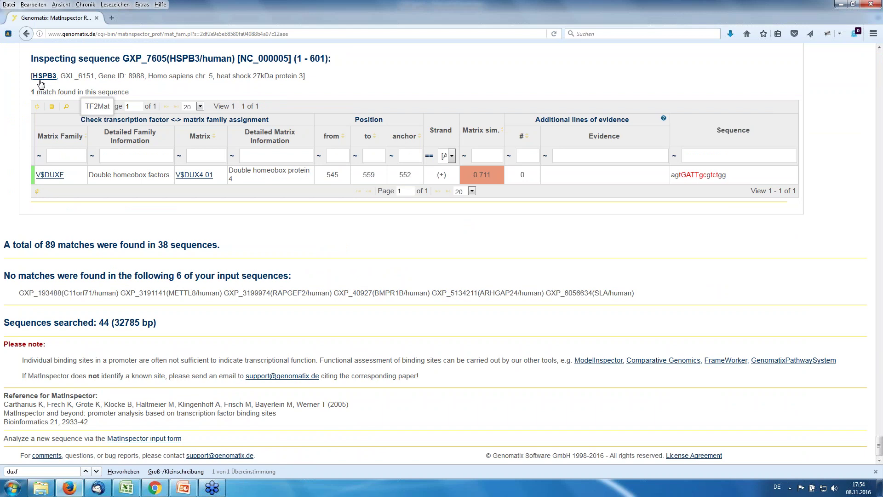
Go back to the MatInspector input form and choose IL10_rat_cDNA.txt as the sequence file.
{"action": "left_click", "coordinate": [28, 35]}
{"action": "left_click", "coordinate": [27, 34]}
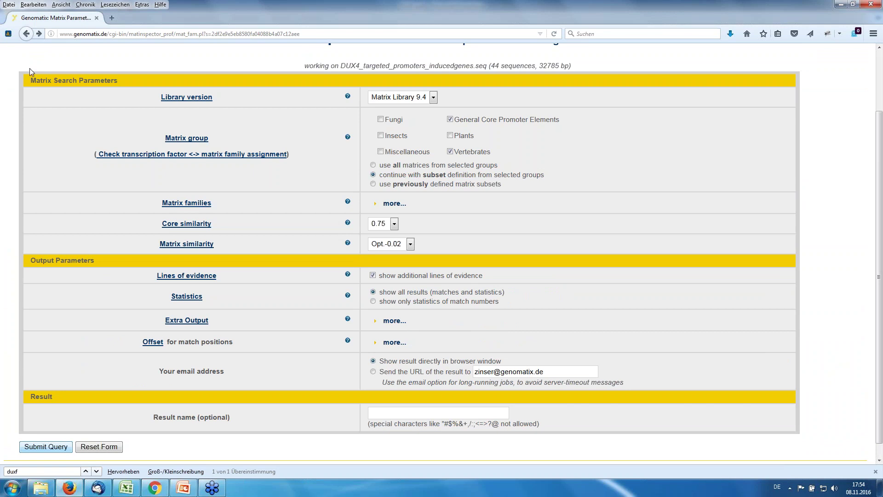
{"action": "left_click", "coordinate": [28, 35]}
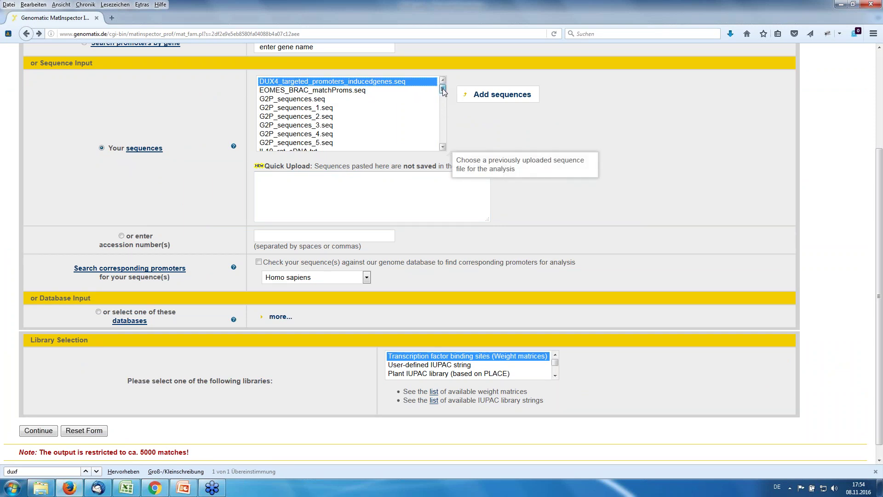
{"action": "left_click_drag", "start_coordinate": [444, 92], "coordinate": [444, 97]}
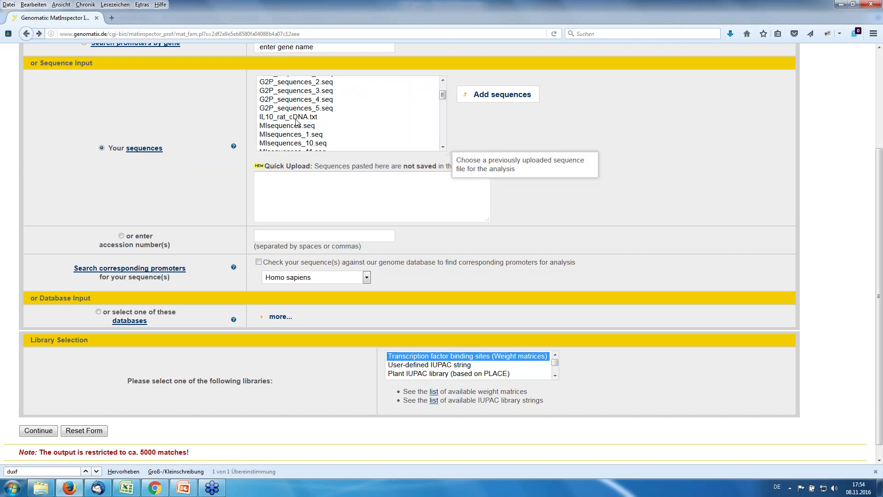
{"action": "left_click", "coordinate": [270, 117]}
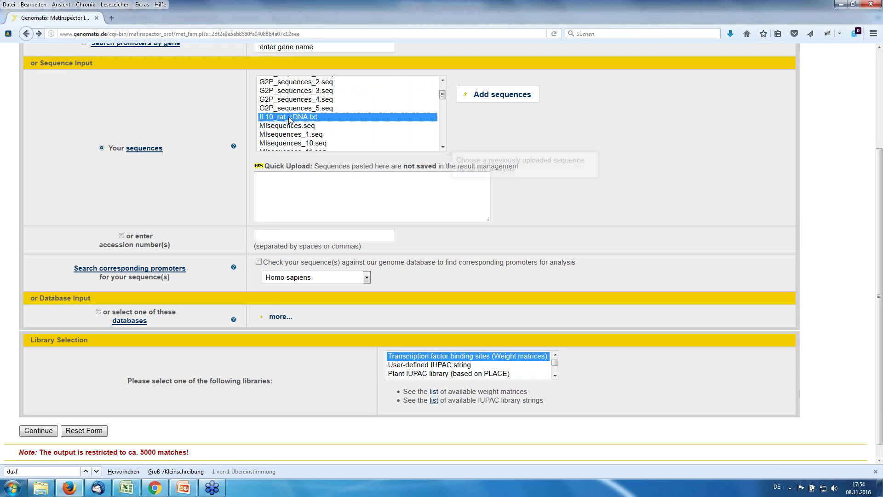
Enable checking the sequence against the genome database for corresponding promoters in Rattus norvegicus, and continue to the promoter selection.
{"action": "left_click", "coordinate": [259, 263]}
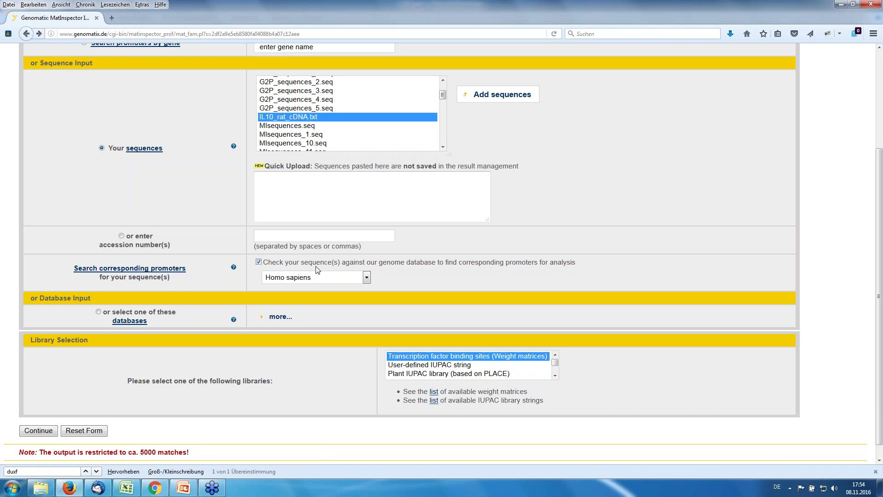
{"action": "left_click", "coordinate": [367, 277]}
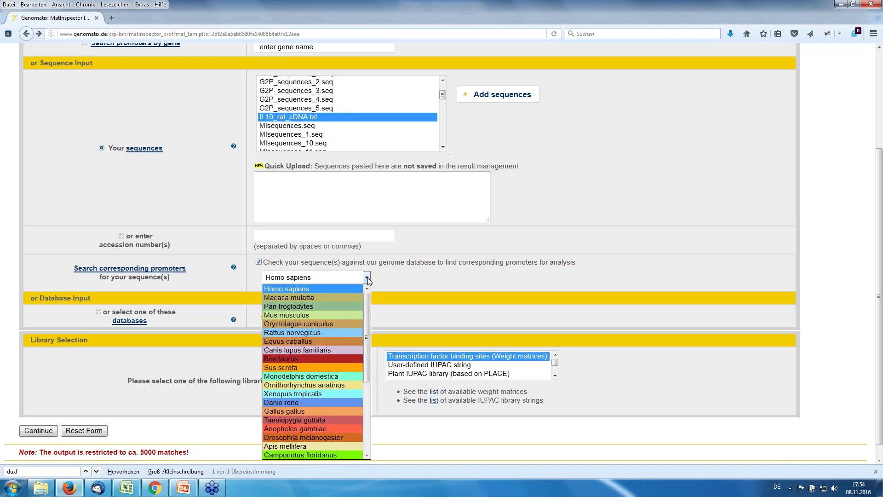
{"action": "left_click", "coordinate": [287, 333]}
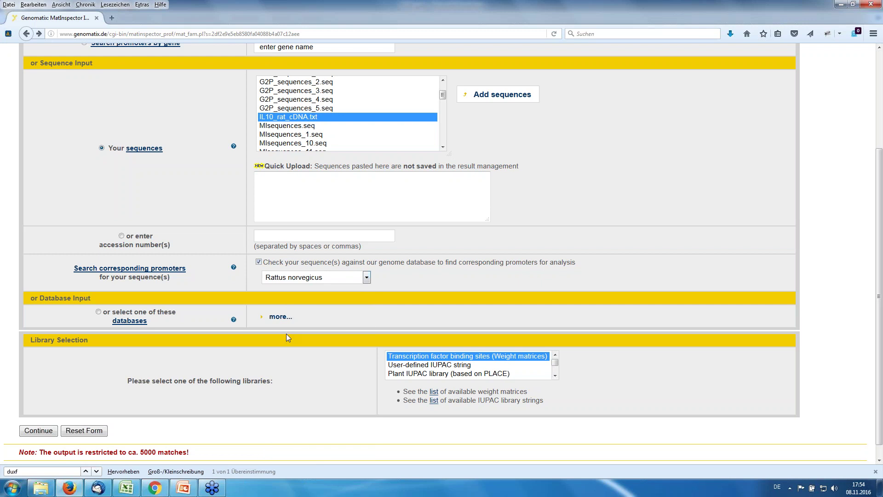
{"action": "left_click", "coordinate": [48, 432]}
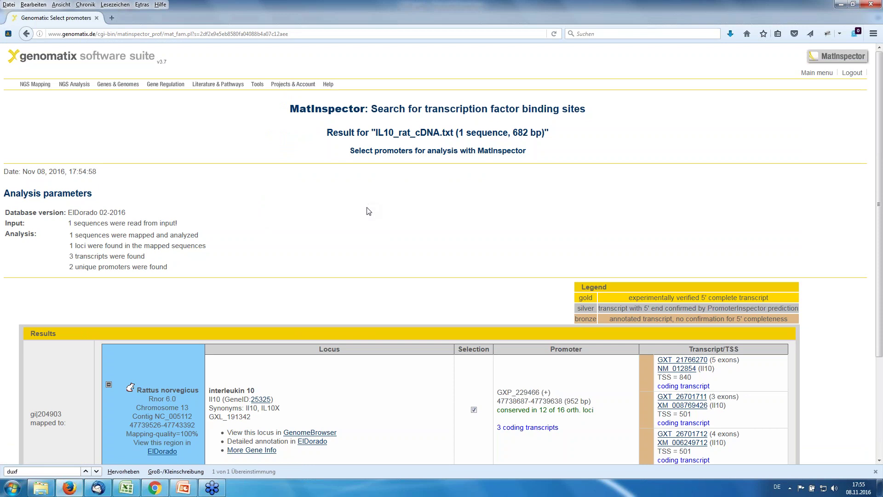
{"action": "scroll", "coordinate": [368, 212], "scroll_direction": "down", "scroll_amount": 3}
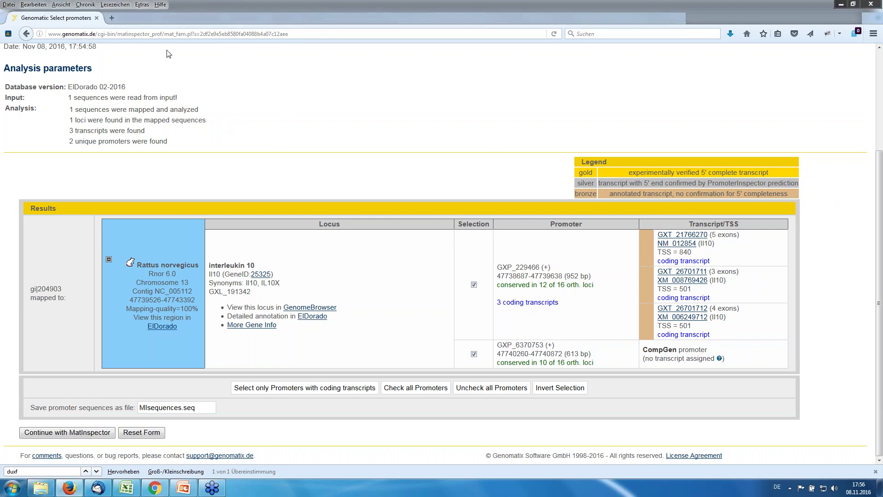
Return to the input form, search promoters by gene for human SOCS3, and continue to the promoter selection.
{"action": "left_click", "coordinate": [26, 34]}
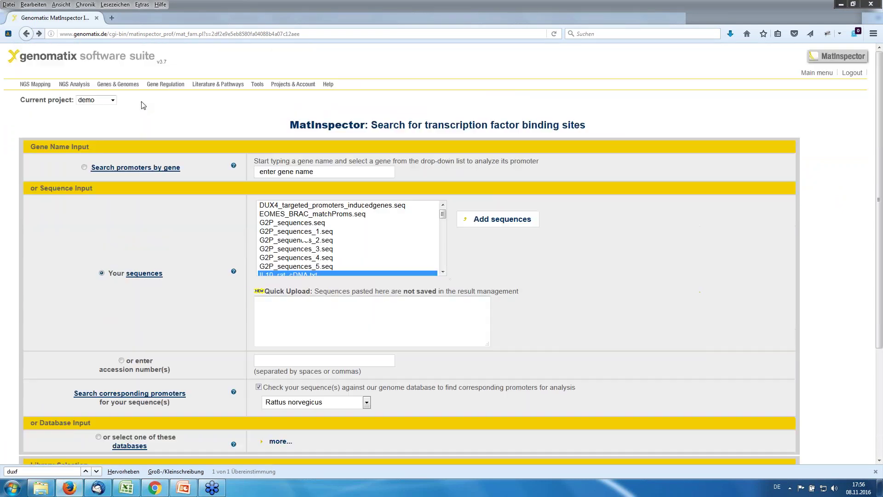
{"action": "left_click", "coordinate": [329, 172]}
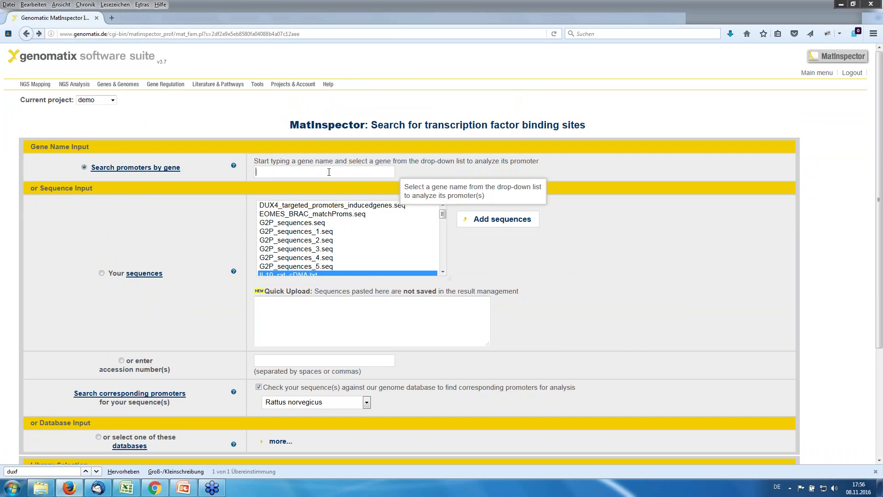
{"action": "type", "text": "socs3"}
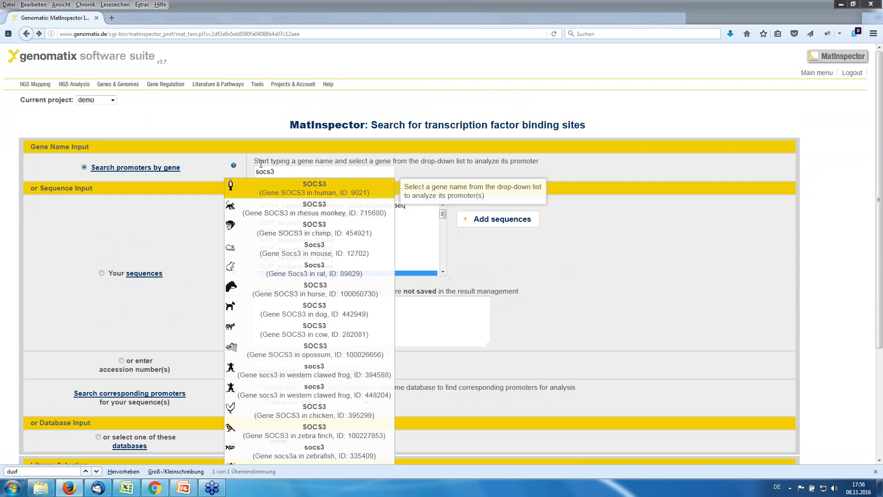
{"action": "key", "text": "Down"}
{"action": "key", "text": "Return"}
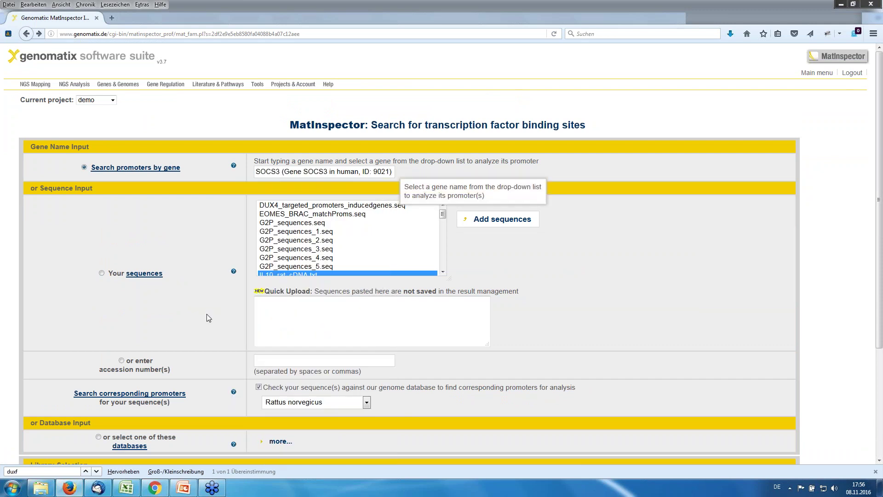
{"action": "scroll", "coordinate": [205, 315], "scroll_direction": "down", "scroll_amount": 5}
{"action": "left_click", "coordinate": [41, 417]}
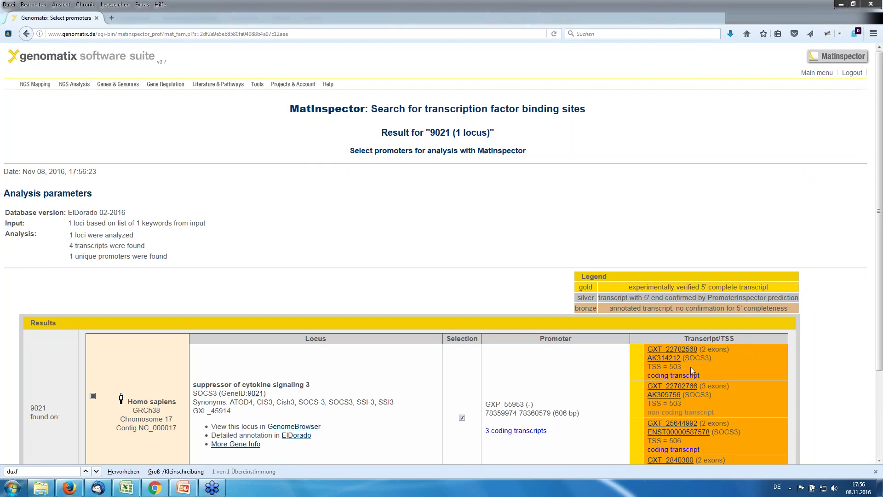
Open the human SOCS3 locus in GenomeBrowser and maximize its window.
{"action": "scroll", "coordinate": [670, 298], "scroll_direction": "down", "scroll_amount": 3}
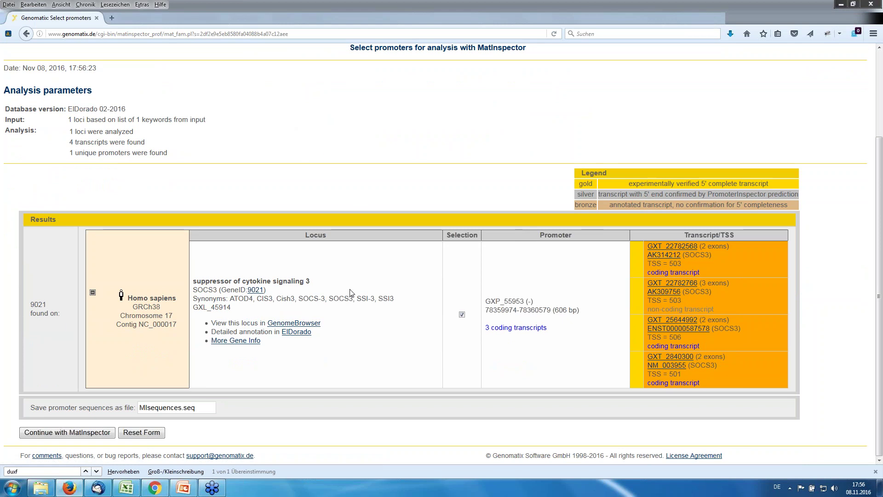
{"action": "left_click", "coordinate": [287, 324]}
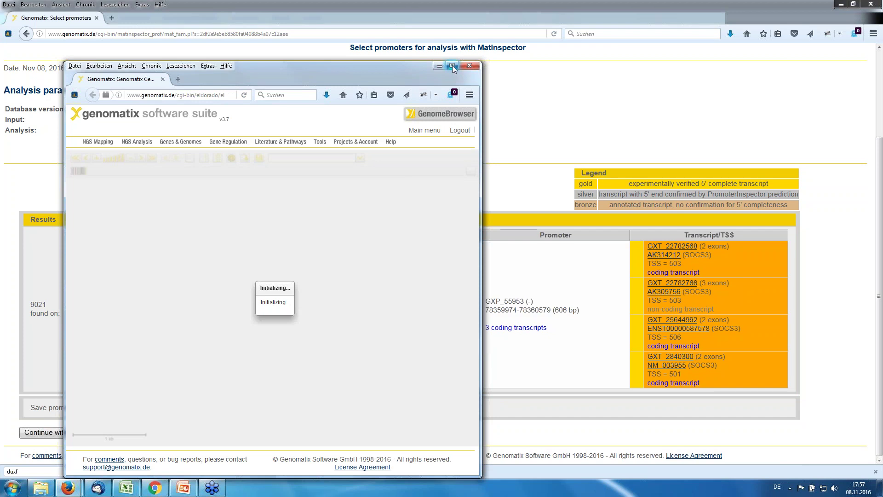
{"action": "left_click", "coordinate": [452, 67]}
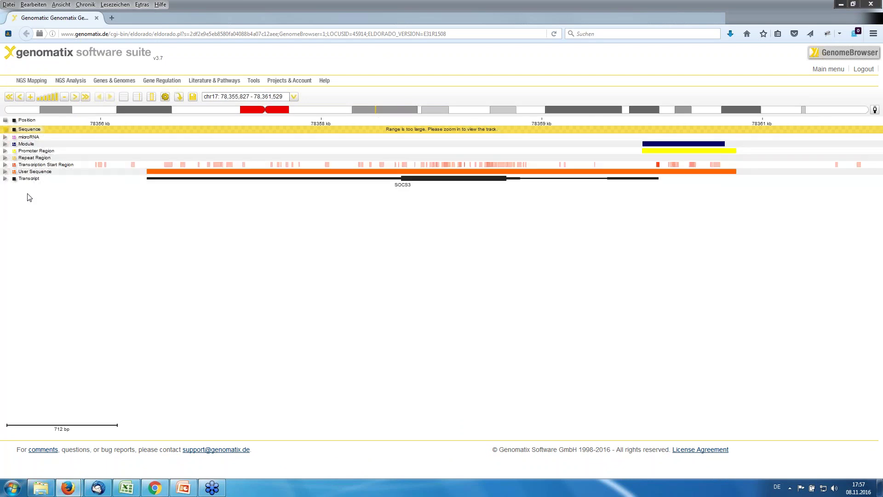
Expand the Transcript track and examine the SOCS3 transcript starts against the promoter region and transcription start regions up close.
{"action": "left_click", "coordinate": [5, 179]}
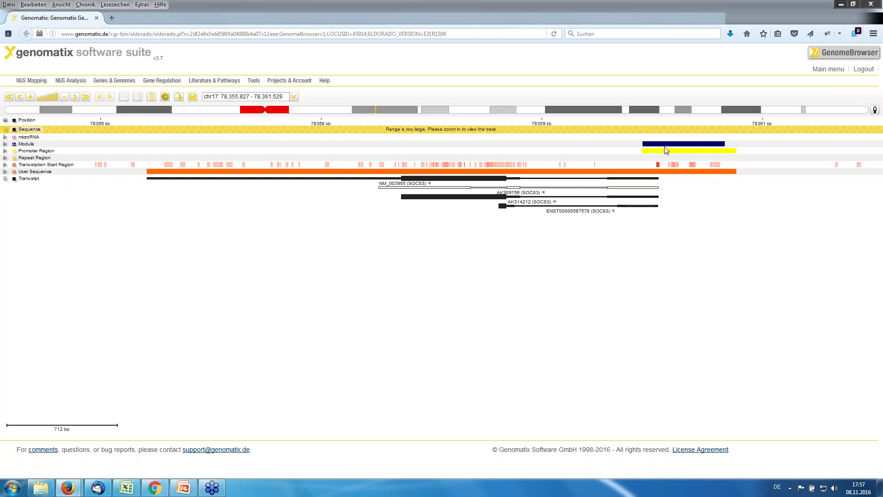
{"action": "left_click_drag", "start_coordinate": [634, 247], "coordinate": [505, 250]}
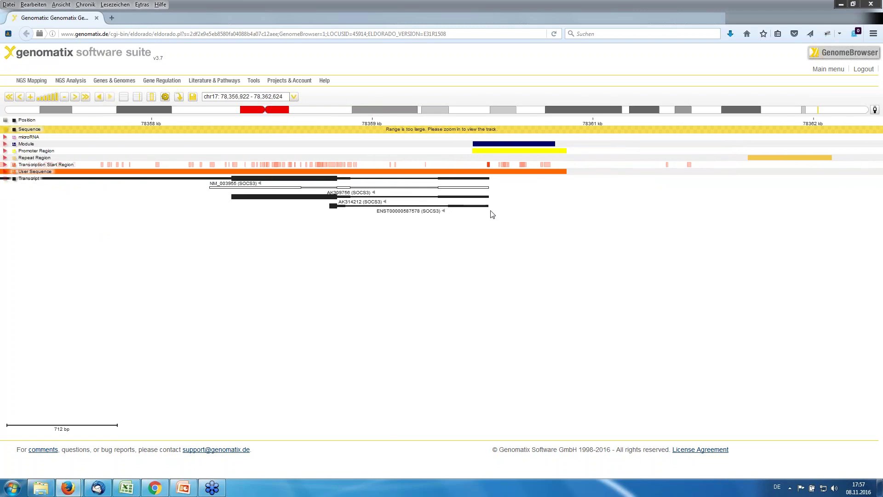
{"action": "scroll", "coordinate": [492, 214], "scroll_direction": "up", "scroll_amount": 1}
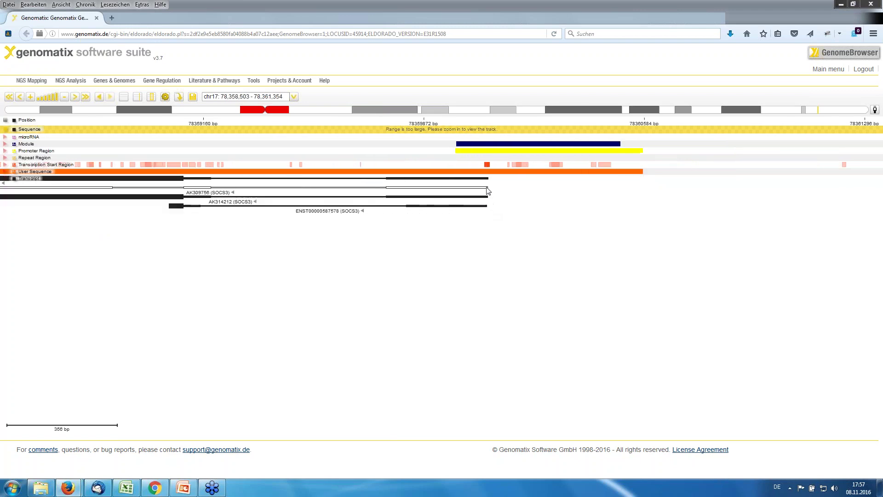
{"action": "mouse_move", "coordinate": [474, 179]}
{"action": "scroll", "coordinate": [460, 246], "scroll_direction": "down", "scroll_amount": 1}
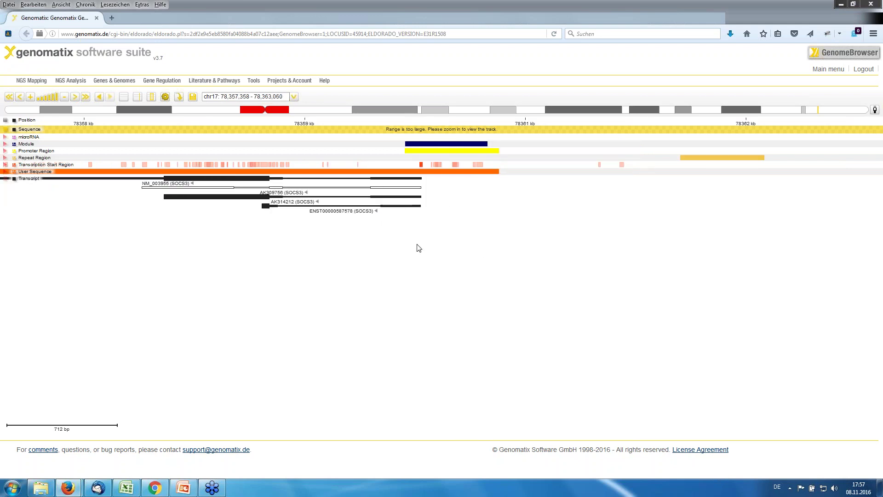
{"action": "scroll", "coordinate": [418, 248], "scroll_direction": "up", "scroll_amount": 1}
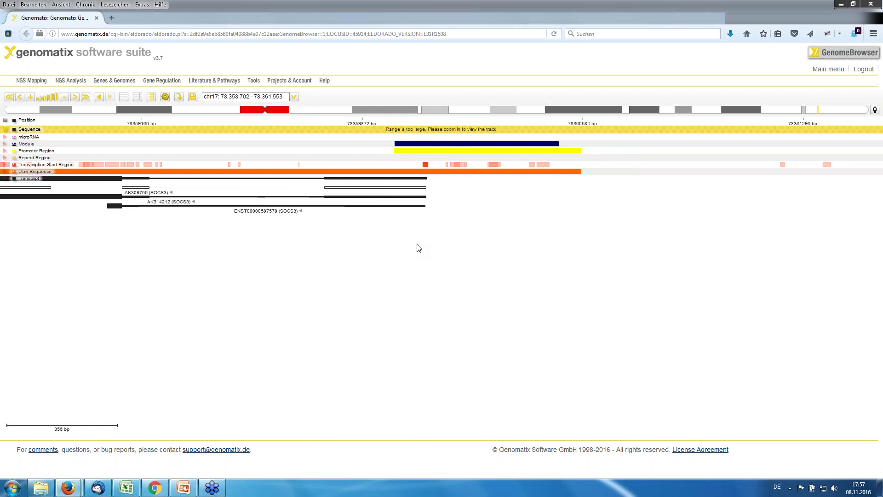
{"action": "scroll", "coordinate": [419, 248], "scroll_direction": "up", "scroll_amount": 1}
{"action": "scroll", "coordinate": [419, 248], "scroll_direction": "up", "scroll_amount": 1}
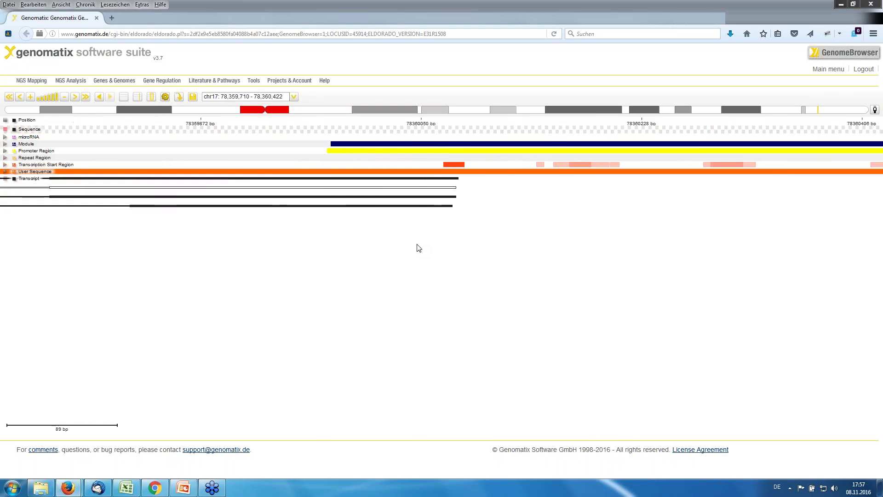